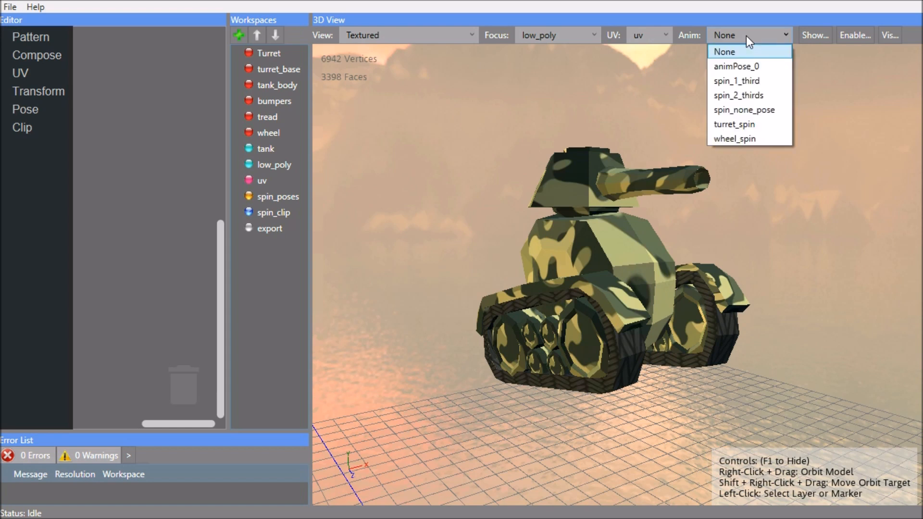
# - Preview the finished tank with the wheel_spin animation, Textured and Physics Bodies display, and a temporary physics simulation
pyautogui.click(744, 136)
pyautogui.click(412, 39)
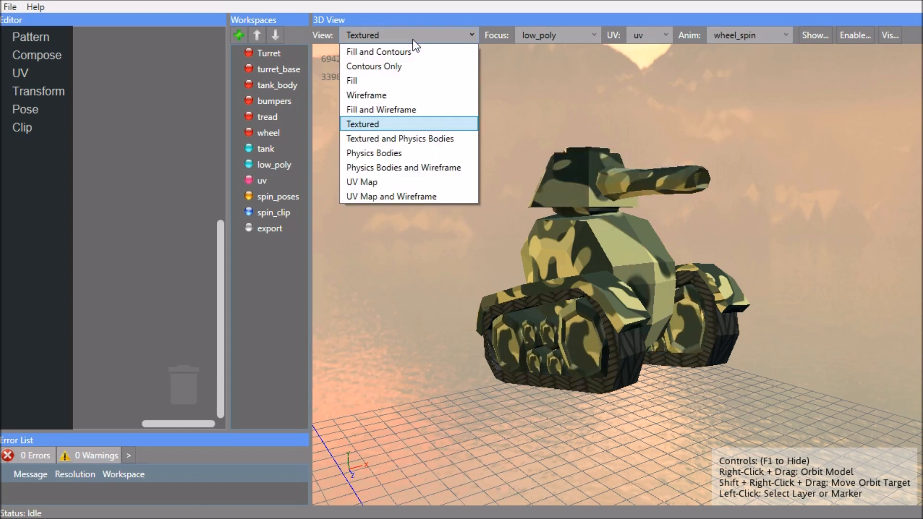
pyautogui.click(394, 139)
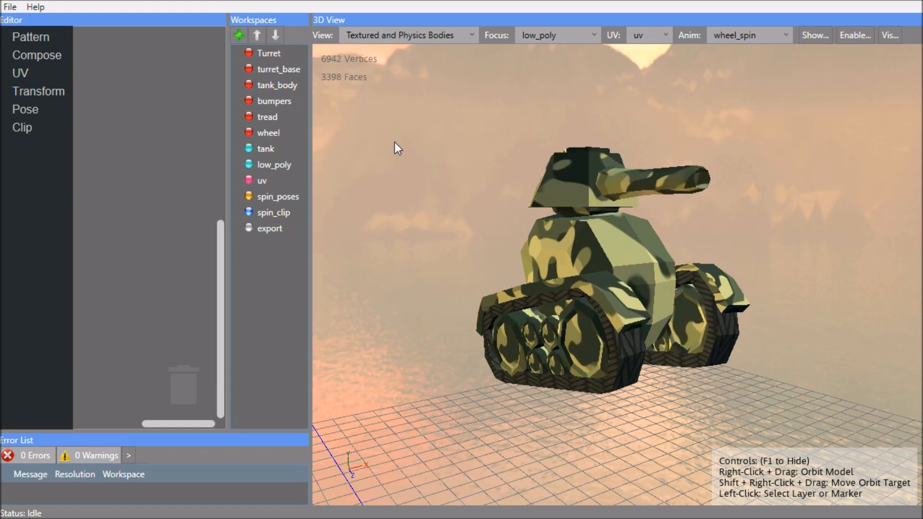
pyautogui.click(861, 33)
pyautogui.click(879, 45)
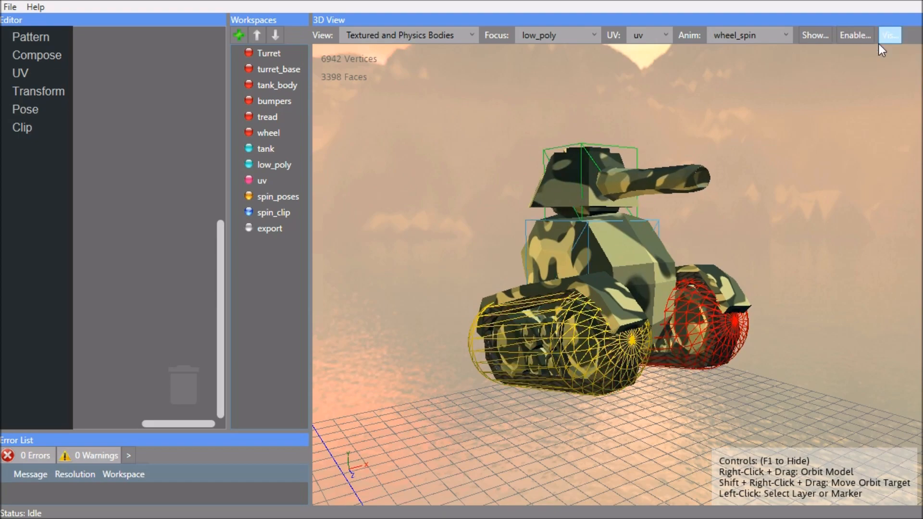
pyautogui.moveTo(693, 119); pyautogui.dragTo(793, 139, button='right')
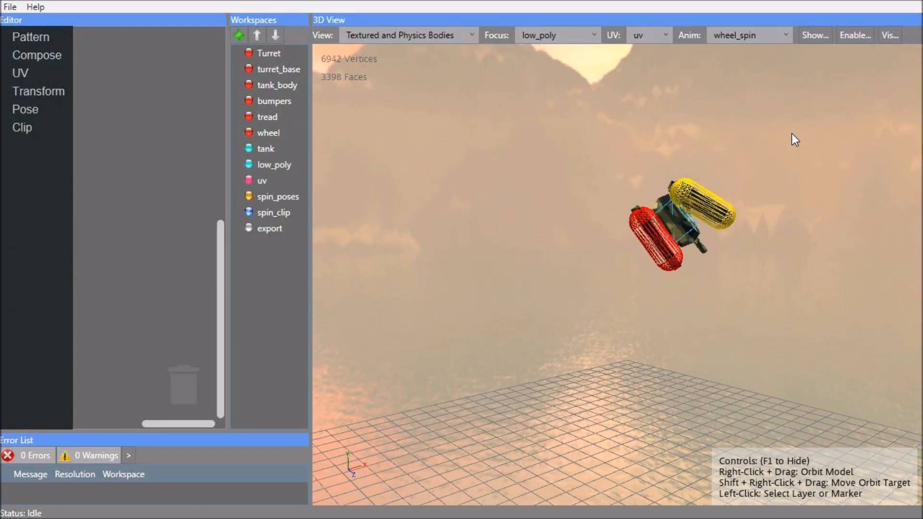
pyautogui.click(855, 35)
pyautogui.click(868, 45)
# - Create a new Waveform project in C:\Waveform, deleting the existing Tank folder there before saving
pyautogui.click(11, 7)
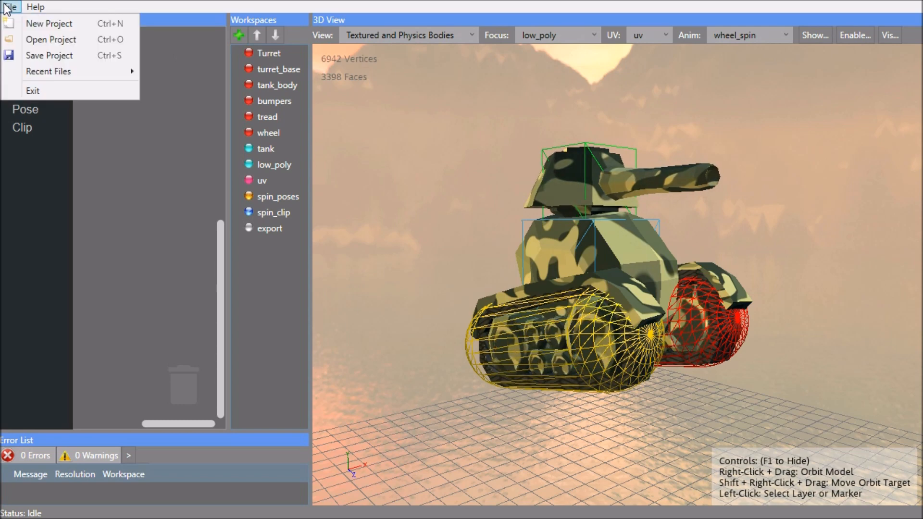
pyautogui.click(25, 21)
pyautogui.click(258, 262)
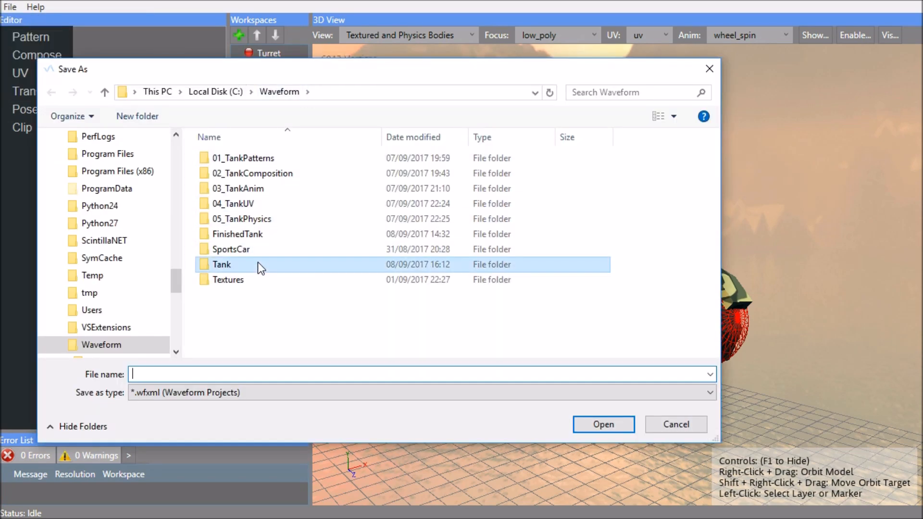
pyautogui.press('Delete')
pyautogui.click(241, 376)
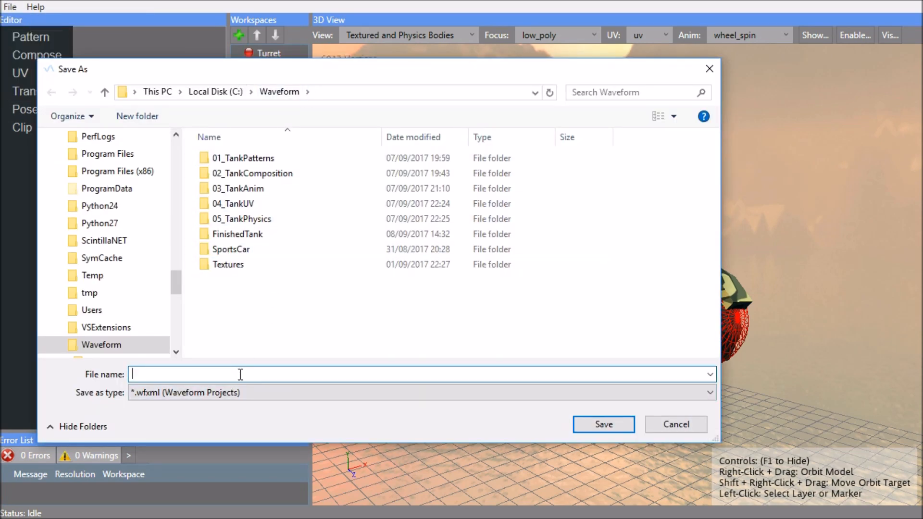
pyautogui.press('Return')
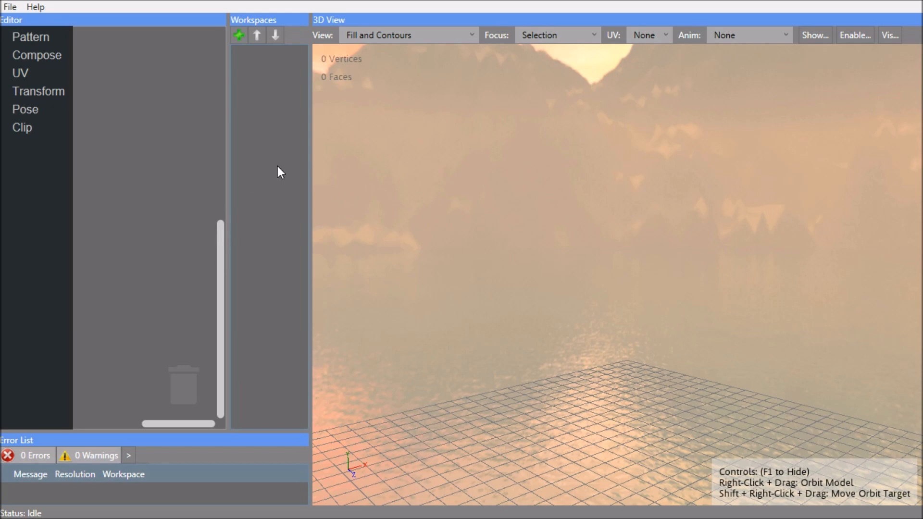
# - Widen the block editor area and add a new pattern workspace named turret
pyautogui.moveTo(310, 158); pyautogui.dragTo(486, 149)
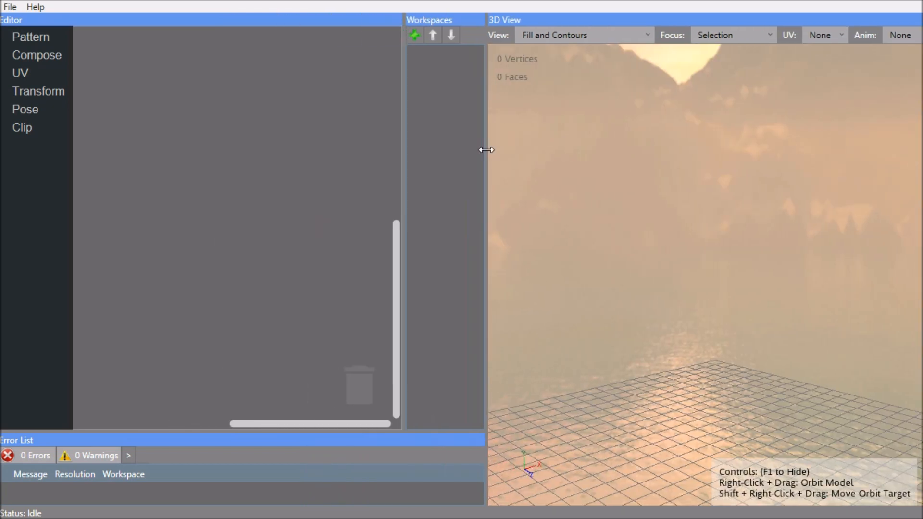
pyautogui.click(417, 35)
pyautogui.click(448, 48)
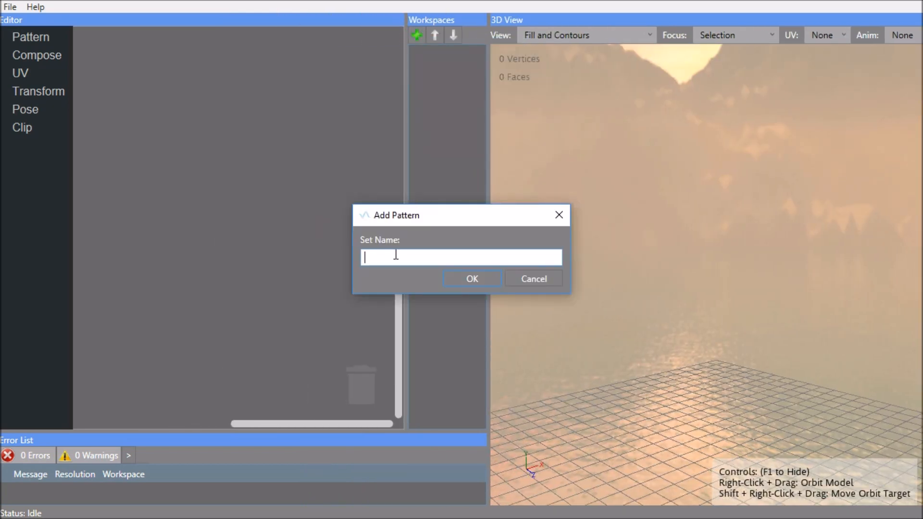
pyautogui.press('Return')
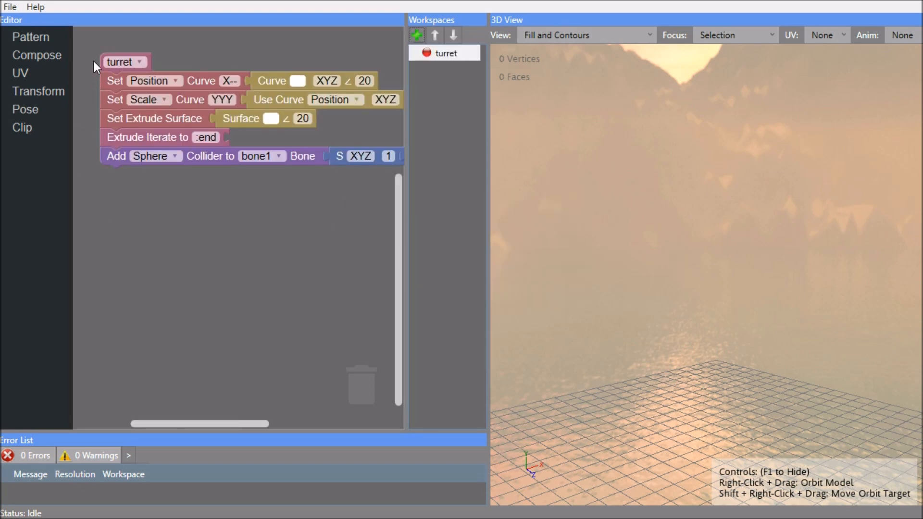
# - Try stretching the turret pattern's position curve by moving its middle and end points outward, and discard the edit
pyautogui.click(150, 59)
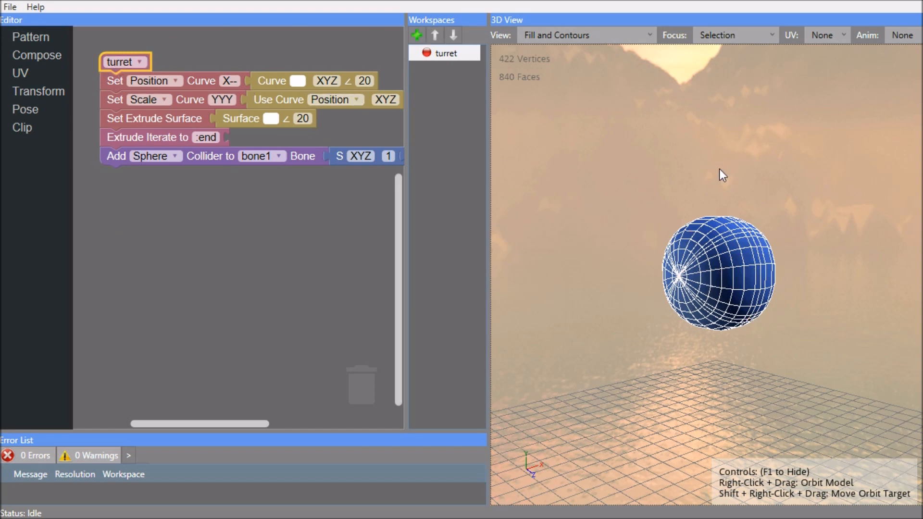
pyautogui.click(112, 83)
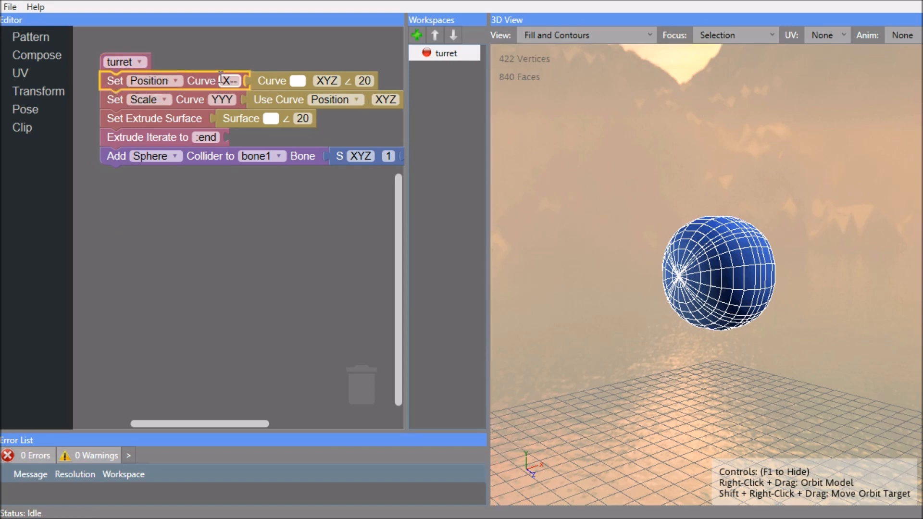
pyautogui.click(186, 95)
pyautogui.click(174, 120)
pyautogui.click(196, 78)
pyautogui.click(298, 81)
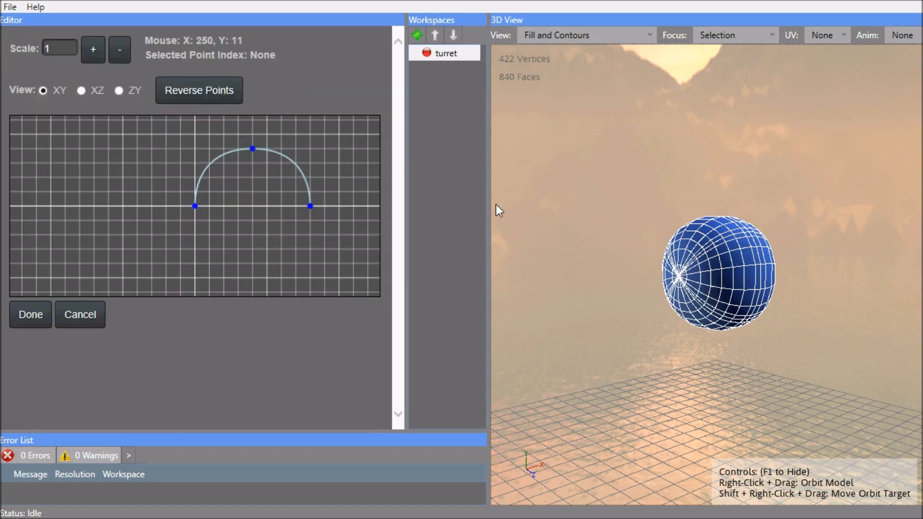
pyautogui.moveTo(302, 169); pyautogui.dragTo(369, 175)
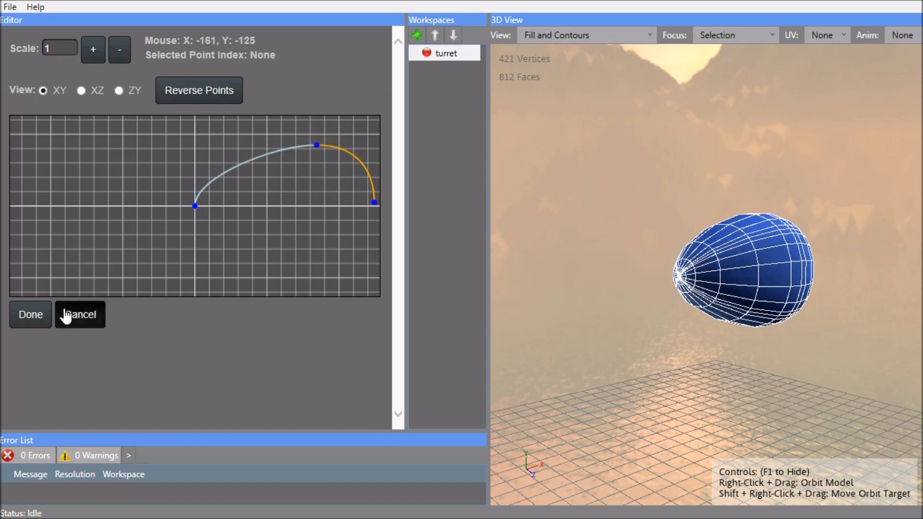
pyautogui.click(75, 321)
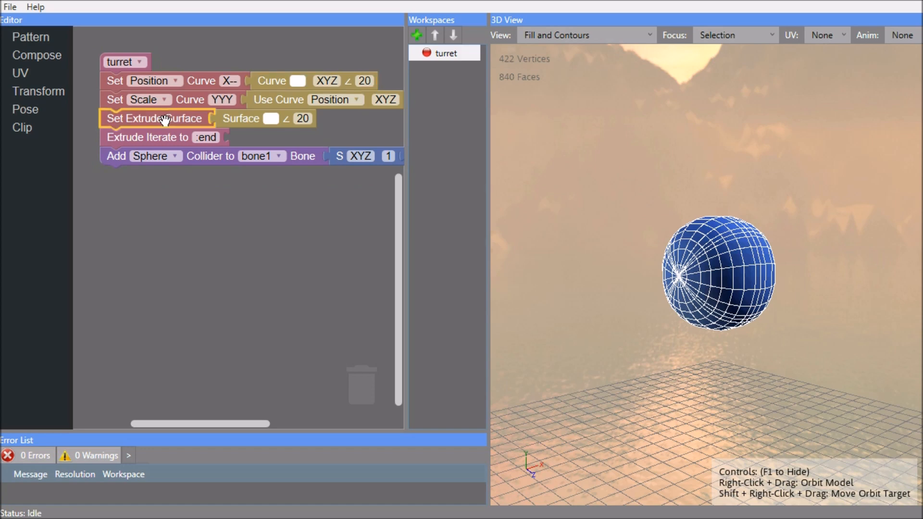
# - Widen the turret's extrude surface by moving the two points on the positive X side outward, and keep the change
pyautogui.click(271, 119)
pyautogui.moveTo(270, 170); pyautogui.dragTo(291, 204)
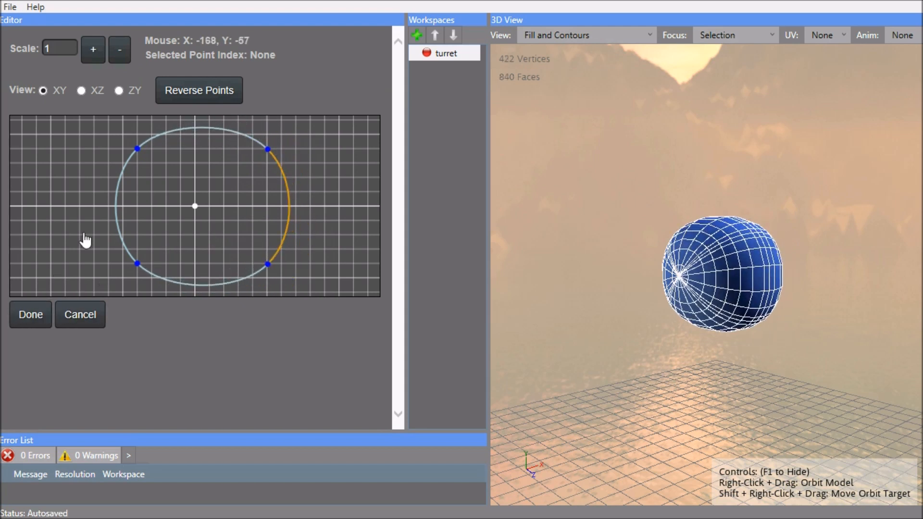
pyautogui.click(29, 322)
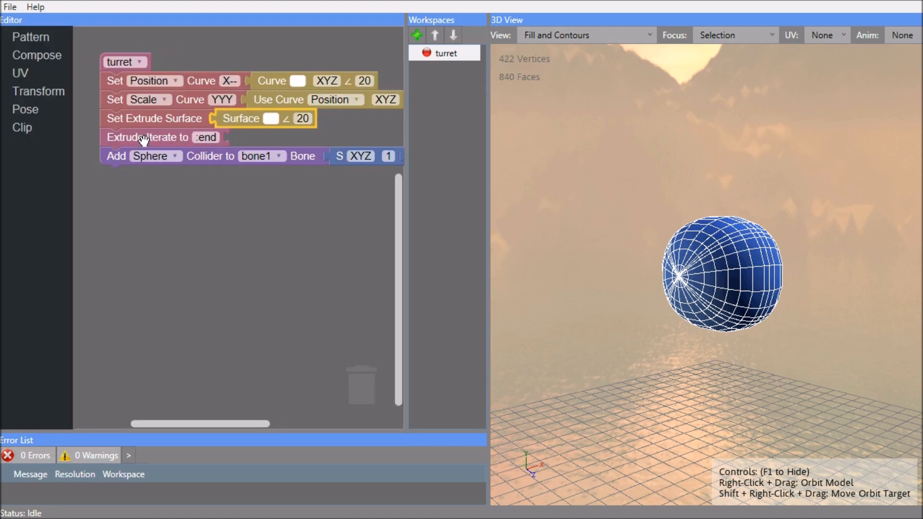
# - Inspect the turret's sphere collider in the Textured and Physics Bodies view, and return to Fill and Contours
pyautogui.moveTo(148, 137)
pyautogui.mouseDown()
pyautogui.moveTo(148, 190)
pyautogui.moveTo(147, 141)
pyautogui.mouseUp()
pyautogui.click(116, 160)
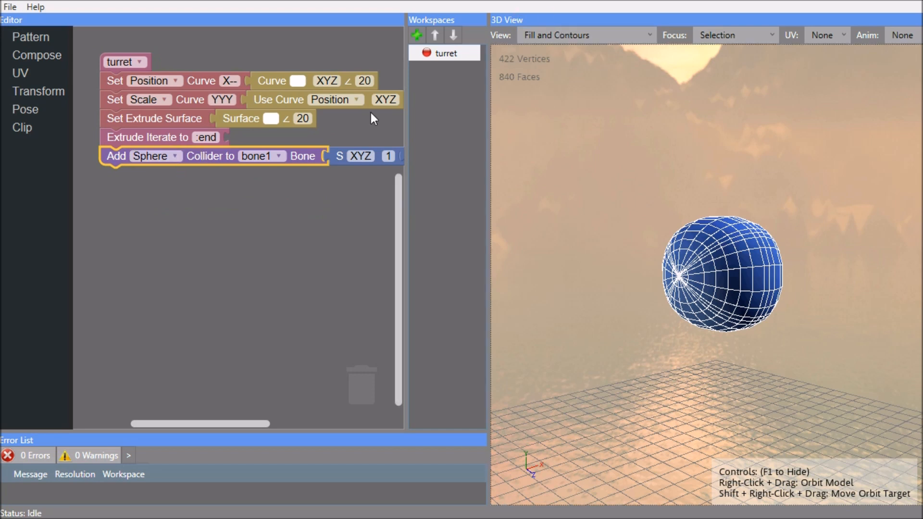
pyautogui.click(569, 35)
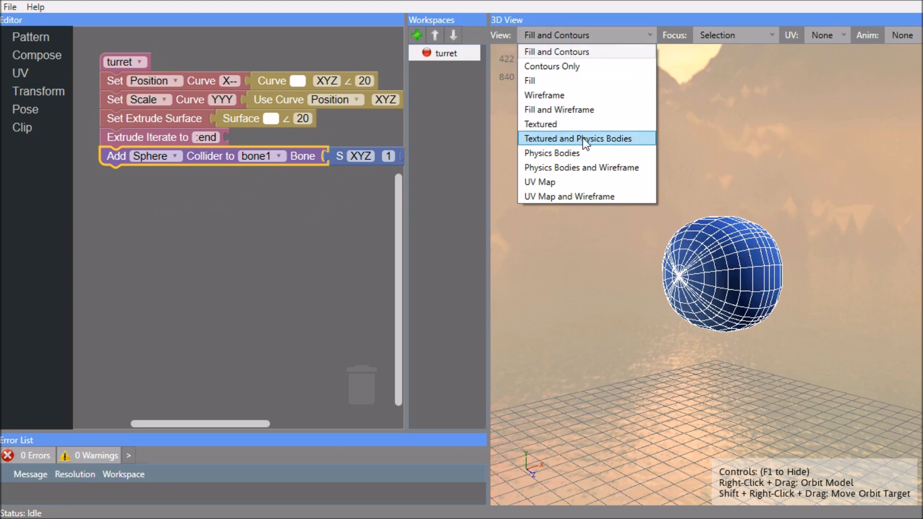
pyautogui.click(599, 139)
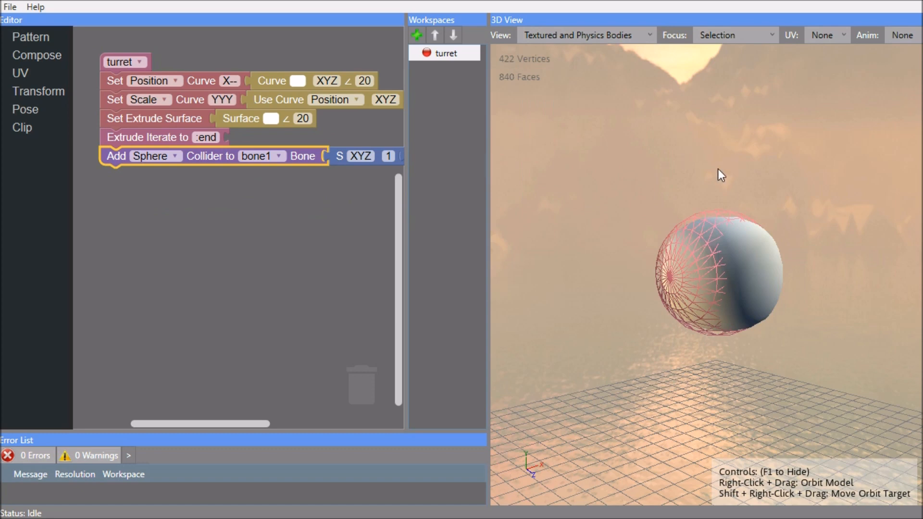
pyautogui.moveTo(553, 255); pyautogui.dragTo(646, 199, button='right')
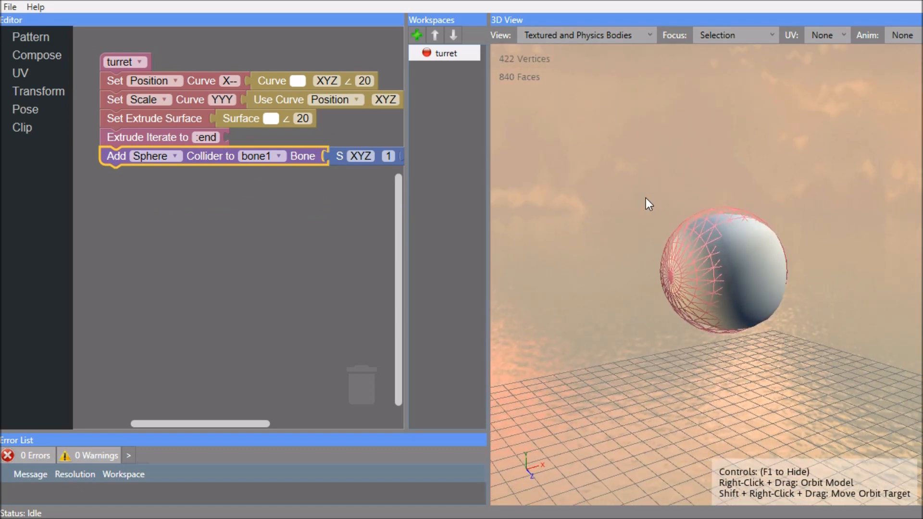
pyautogui.click(590, 38)
pyautogui.click(586, 52)
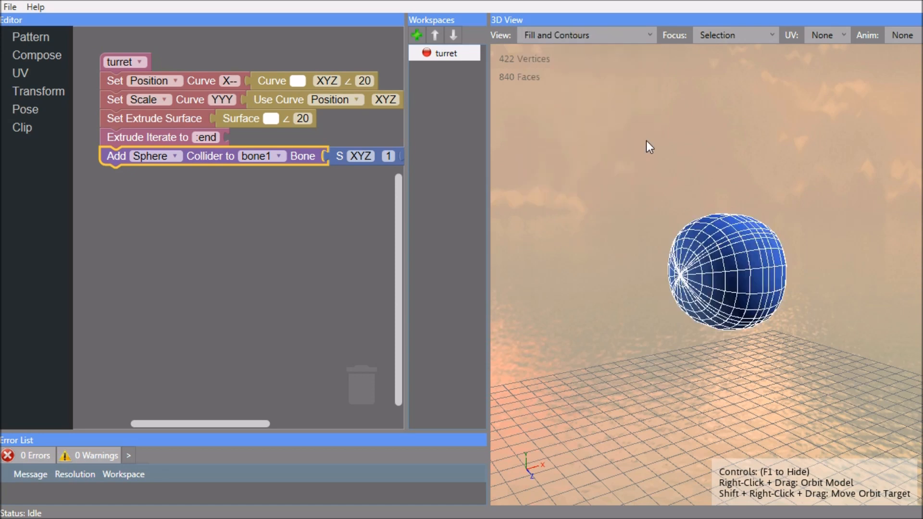
# - Reshape the turret's position curve into a straight horizontal line, raising both end points level with the middle point and extending the far end
pyautogui.moveTo(642, 187)
pyautogui.mouseDown(button='right')
pyautogui.moveTo(624, 195)
pyautogui.moveTo(642, 217)
pyautogui.moveTo(637, 177)
pyautogui.mouseUp(button='right')
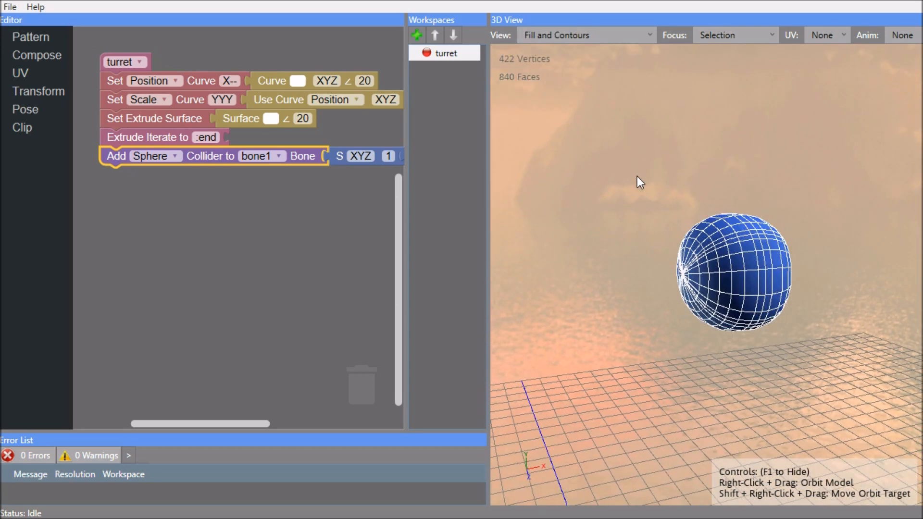
pyautogui.click(199, 81)
pyautogui.click(298, 81)
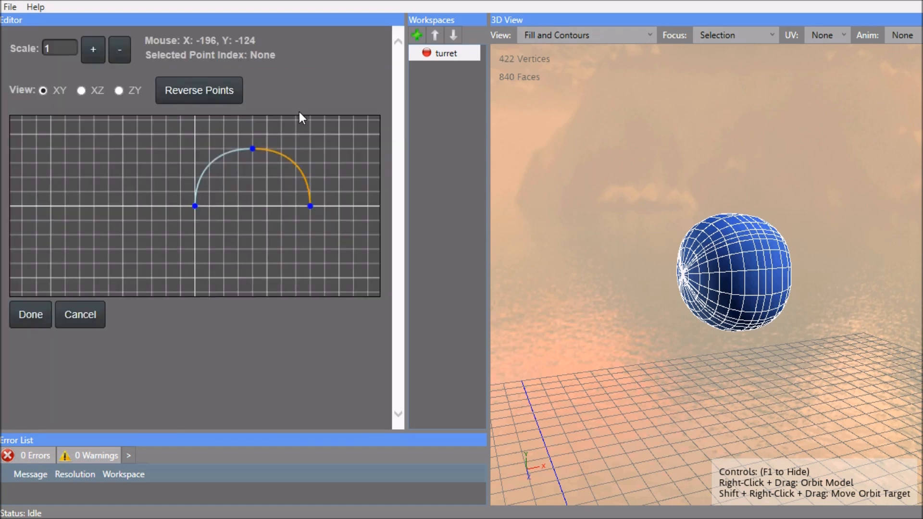
pyautogui.moveTo(182, 236)
pyautogui.mouseDown()
pyautogui.moveTo(185, 193)
pyautogui.moveTo(178, 208)
pyautogui.moveTo(165, 195)
pyautogui.mouseUp()
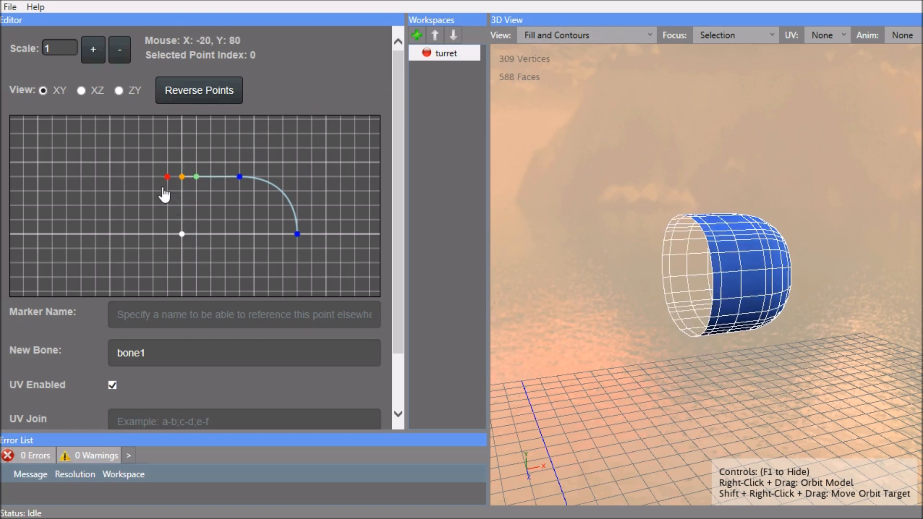
pyautogui.moveTo(298, 241); pyautogui.dragTo(375, 193)
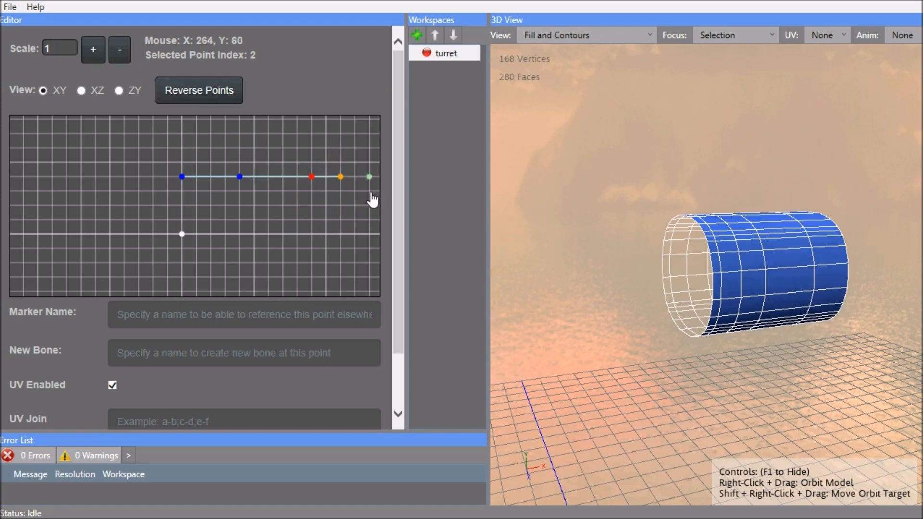
pyautogui.moveTo(594, 224); pyautogui.dragTo(593, 249, button='right')
pyautogui.moveTo(715, 229)
pyautogui.mouseDown(button='right')
pyautogui.moveTo(705, 266)
pyautogui.moveTo(701, 255)
pyautogui.moveTo(711, 242)
pyautogui.mouseUp(button='right')
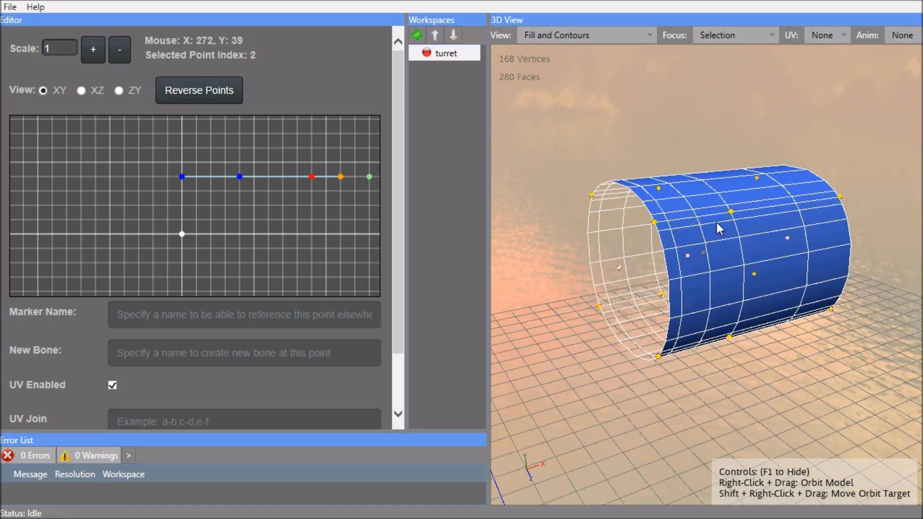
pyautogui.moveTo(712, 234); pyautogui.dragTo(695, 236, button='right')
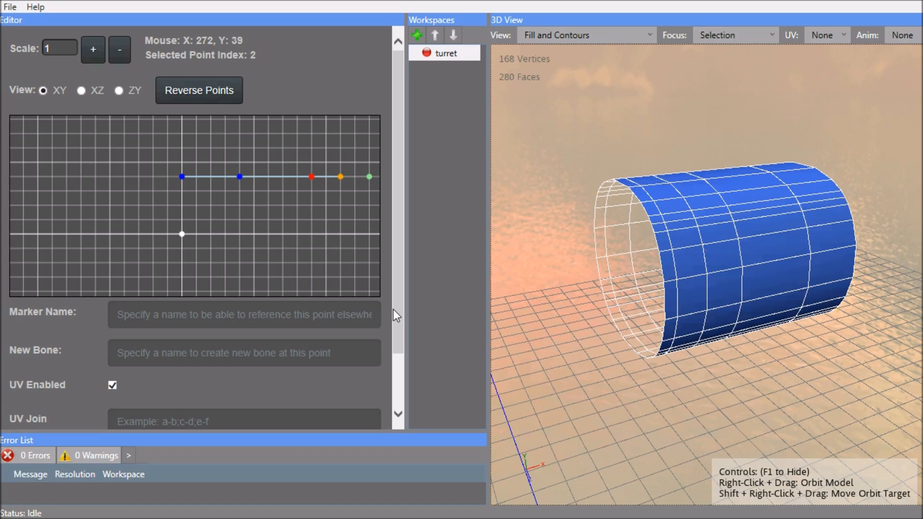
pyautogui.click(41, 318)
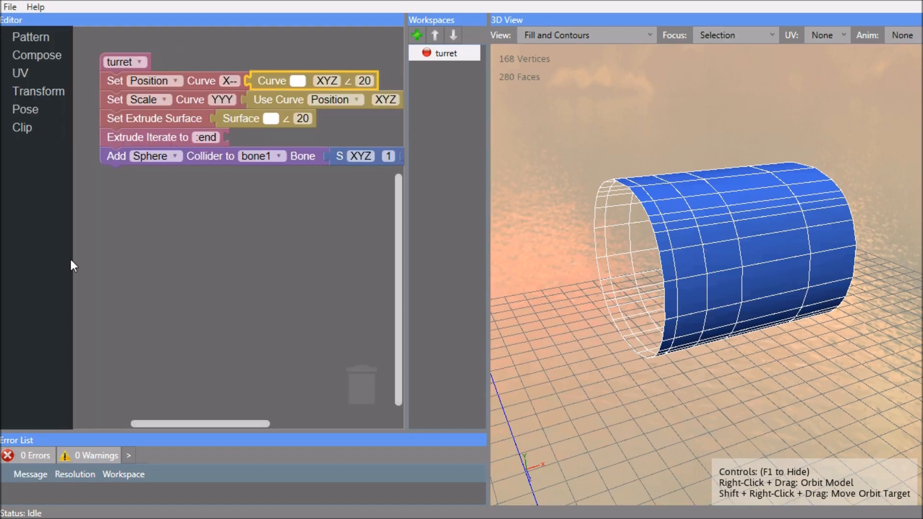
# - Compare the turret's extrude surface and position curve with the 3D model from several angles, without editing either
pyautogui.click(270, 120)
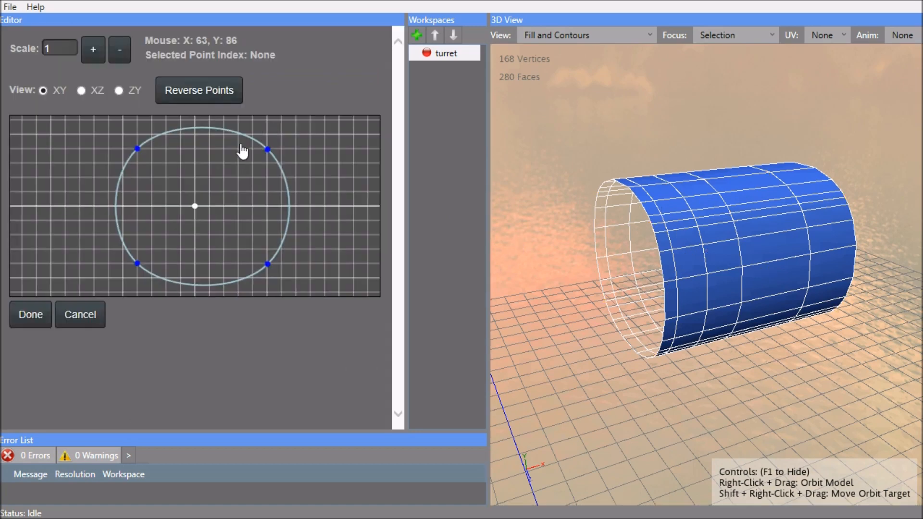
pyautogui.moveTo(670, 238); pyautogui.dragTo(716, 233, button='right')
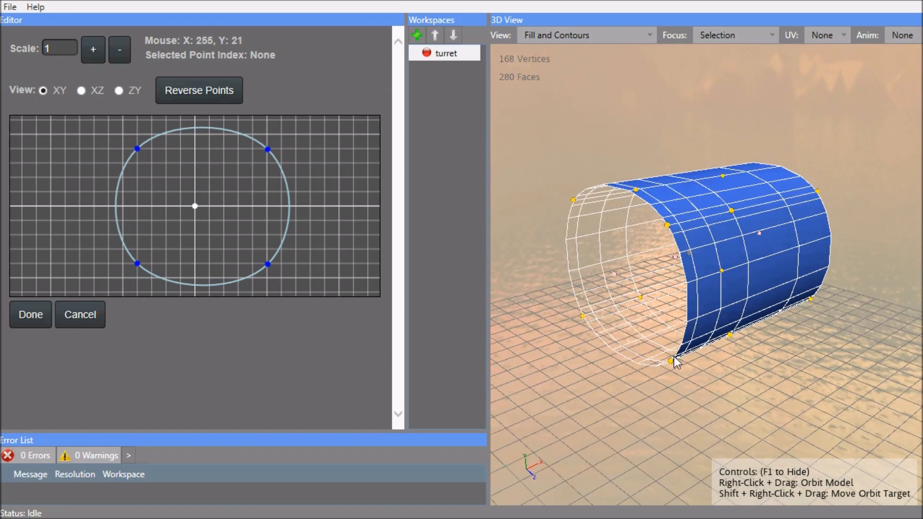
pyautogui.moveTo(577, 222); pyautogui.dragTo(700, 243, button='right')
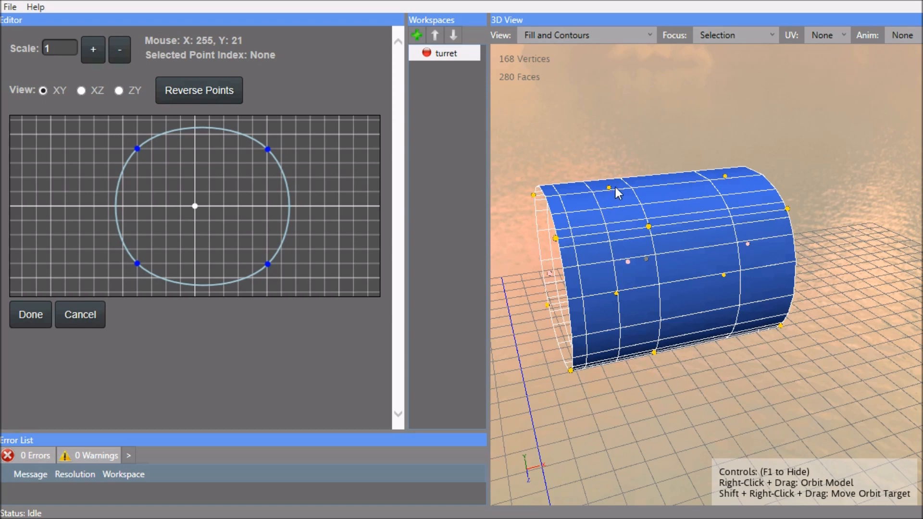
pyautogui.moveTo(711, 233); pyautogui.dragTo(481, 206, button='right')
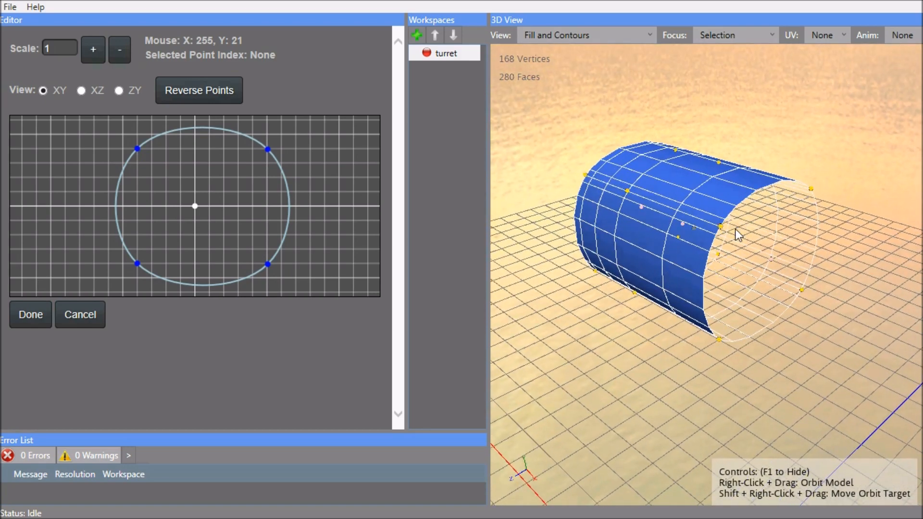
pyautogui.moveTo(720, 307); pyautogui.dragTo(679, 250, button='right')
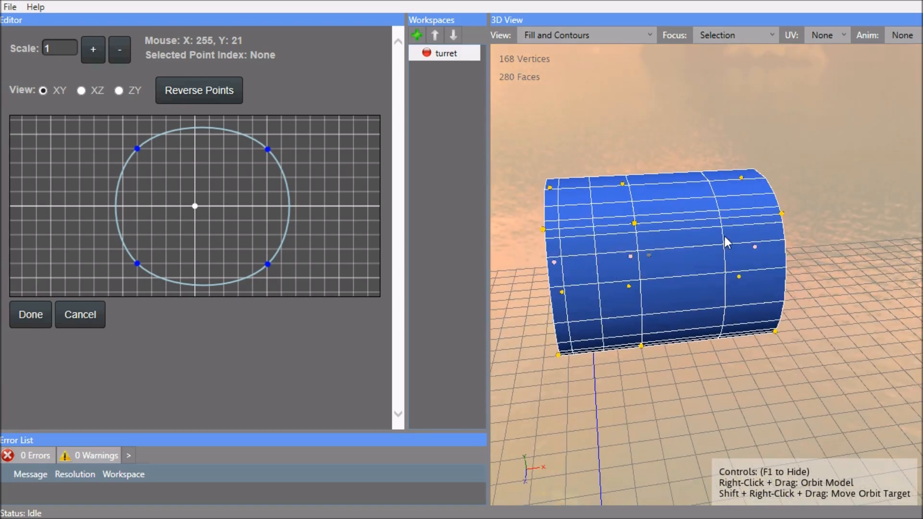
pyautogui.click(37, 320)
pyautogui.click(299, 84)
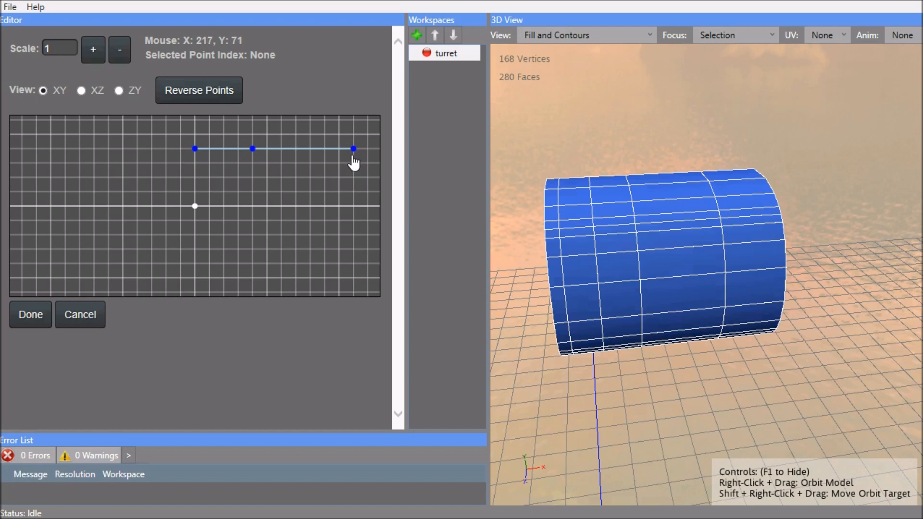
pyautogui.moveTo(605, 226)
pyautogui.moveTo(653, 263); pyautogui.dragTo(721, 274, button='right')
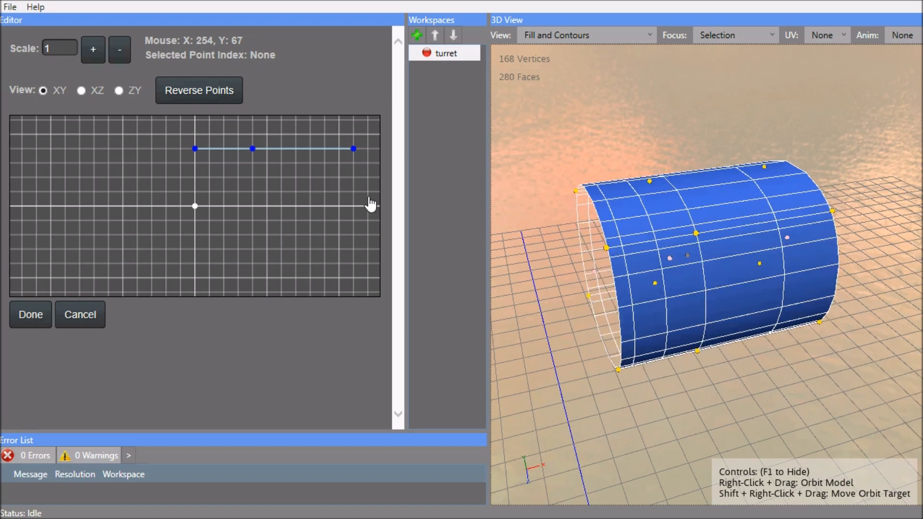
pyautogui.click(31, 315)
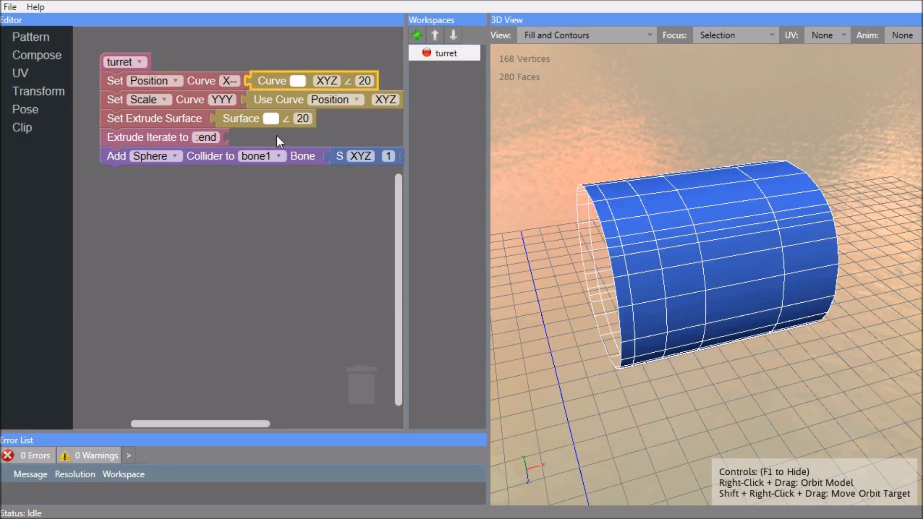
# - Narrow the turret's extrude surface to a circle by moving its positive X side one grid square inward, and keep the change
pyautogui.click(270, 118)
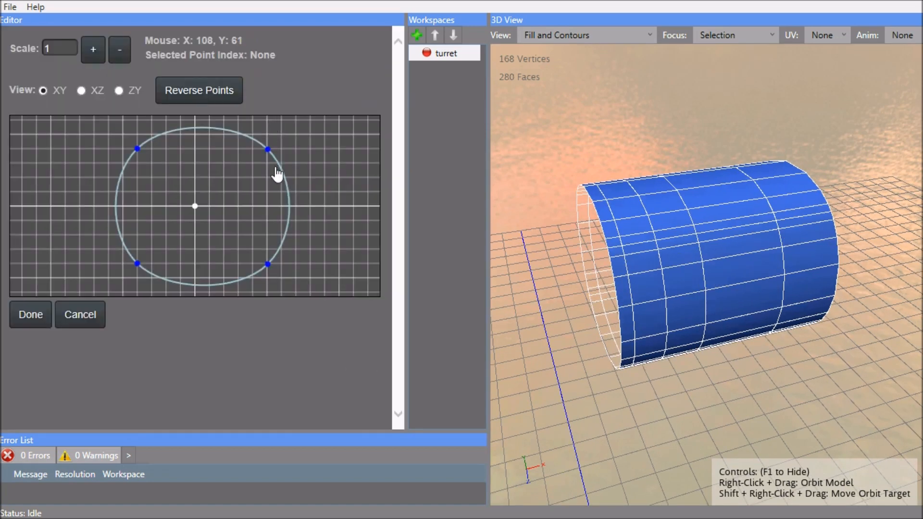
pyautogui.moveTo(290, 199); pyautogui.dragTo(270, 199)
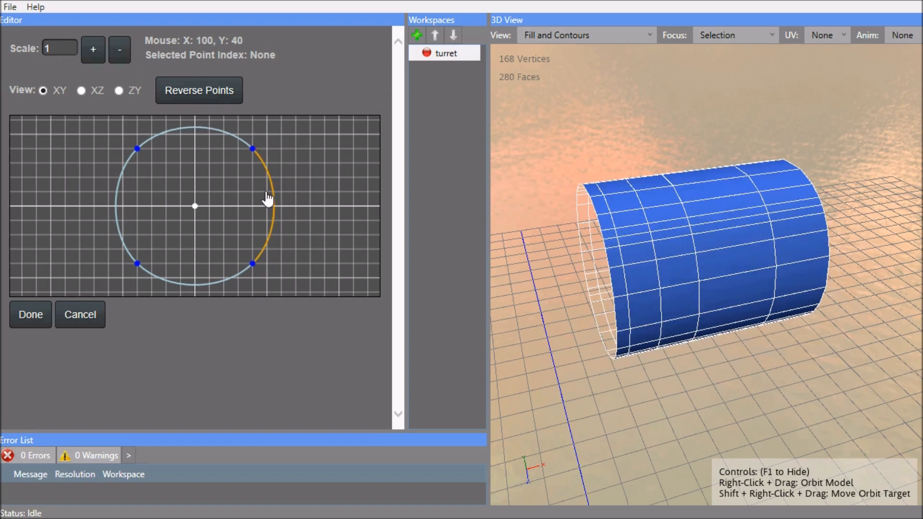
pyautogui.click(34, 316)
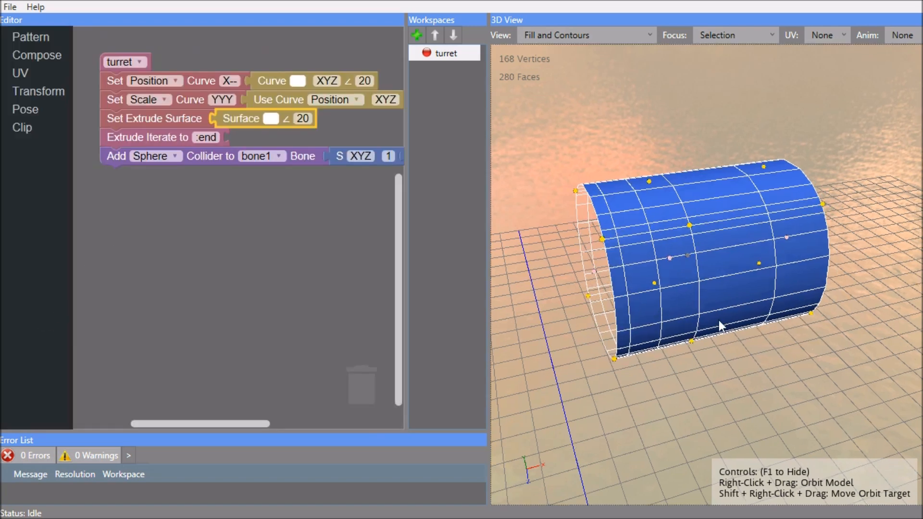
# - Move the start point of the turret's position curve inward onto the X axis, and pull a new curve point out near the Y axis
pyautogui.moveTo(720, 320); pyautogui.dragTo(880, 287, button='right')
pyautogui.moveTo(749, 310); pyautogui.dragTo(592, 334, button='right')
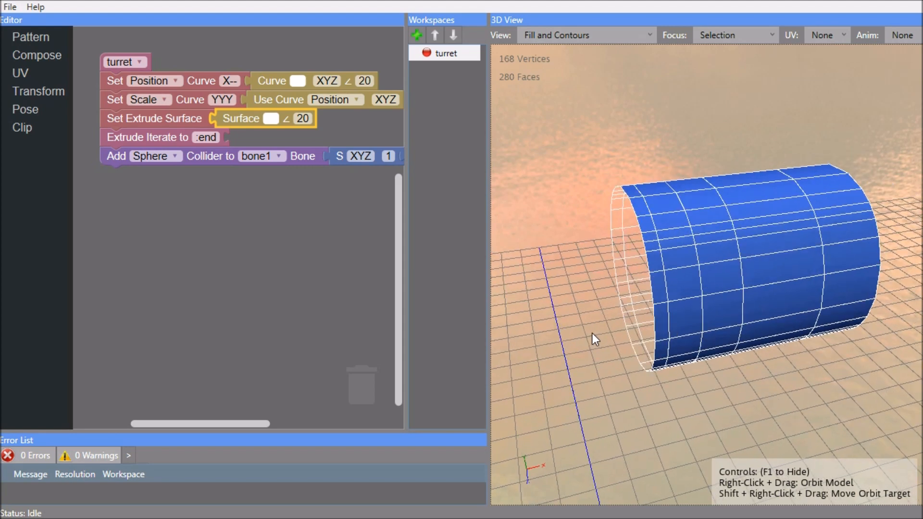
pyautogui.scroll(-2, 593, 333)
pyautogui.click(298, 81)
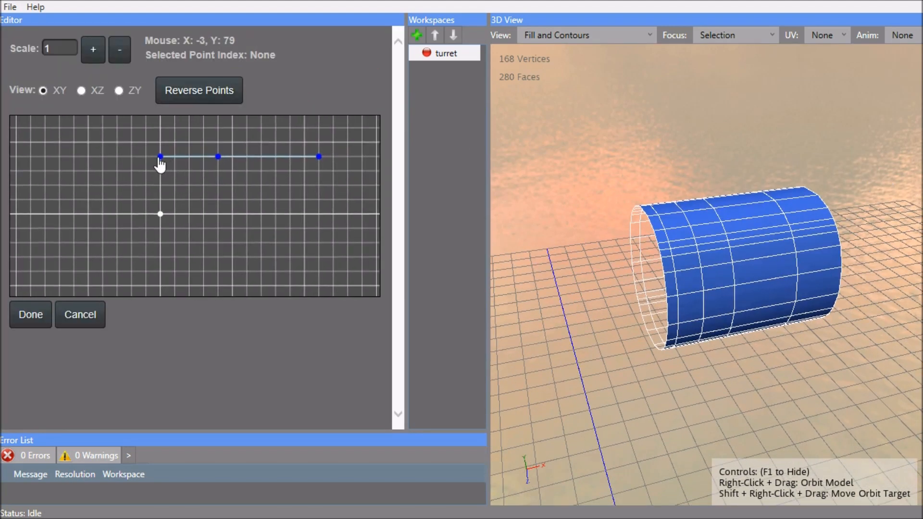
pyautogui.moveTo(161, 159); pyautogui.dragTo(255, 181)
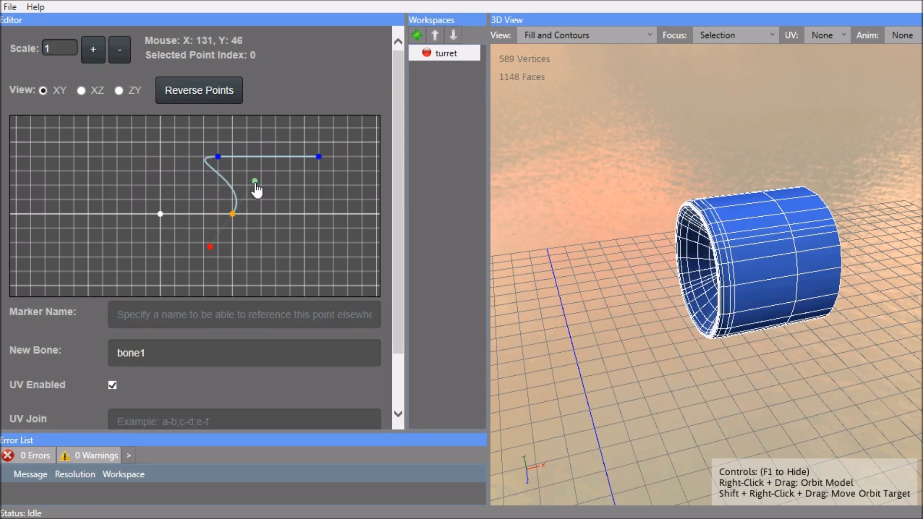
pyautogui.click(218, 174)
pyautogui.moveTo(217, 175); pyautogui.dragTo(166, 170)
# - Straighten the tangent handle at the position curve's start point so the curve rises almost vertically from the X axis
pyautogui.moveTo(658, 284); pyautogui.dragTo(791, 229, button='right')
pyautogui.click(232, 214)
pyautogui.moveTo(244, 195); pyautogui.dragTo(239, 176)
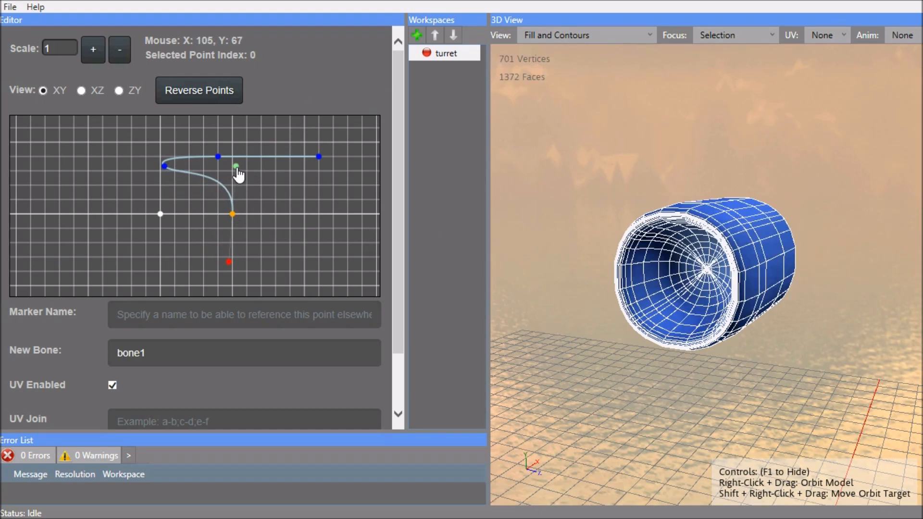
# - Extend the far end of the turret's position curve outward, add a slightly lower point before it to flare the end, and keep the change
pyautogui.moveTo(271, 184); pyautogui.dragTo(143, 206)
pyautogui.click(190, 179)
pyautogui.moveTo(191, 180); pyautogui.dragTo(359, 162)
pyautogui.doubleClick(297, 166)
pyautogui.moveTo(297, 167); pyautogui.dragTo(296, 181)
pyautogui.moveTo(736, 217); pyautogui.dragTo(649, 249, button='right')
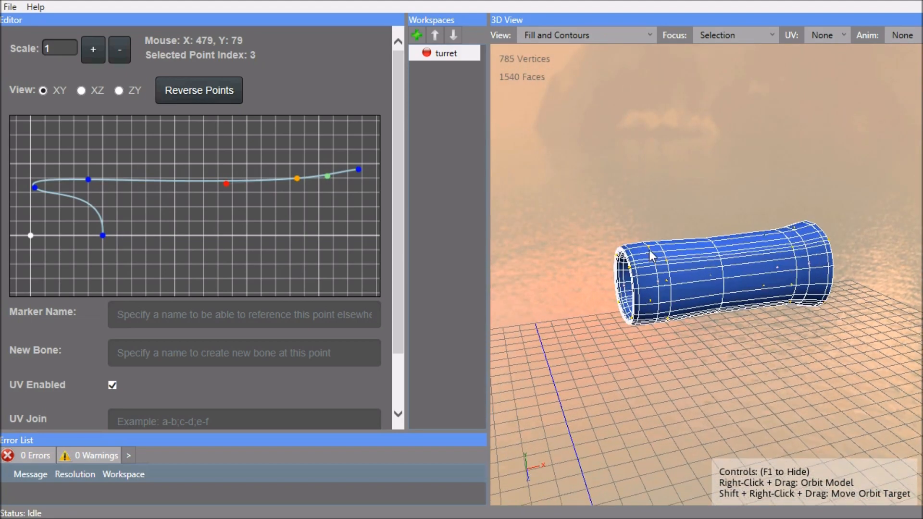
pyautogui.click(190, 244)
pyautogui.click(34, 314)
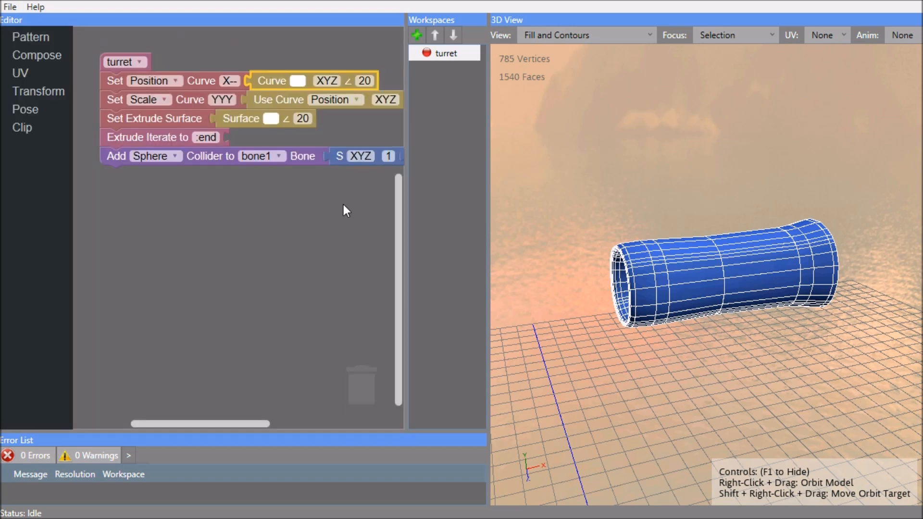
# - Add a new pattern named tread to the project
pyautogui.click(417, 35)
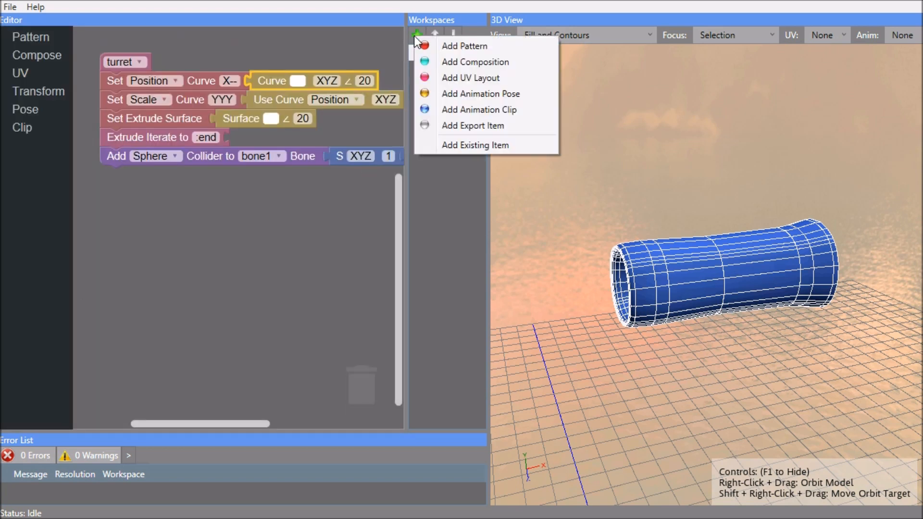
pyautogui.click(463, 48)
pyautogui.write('tread')
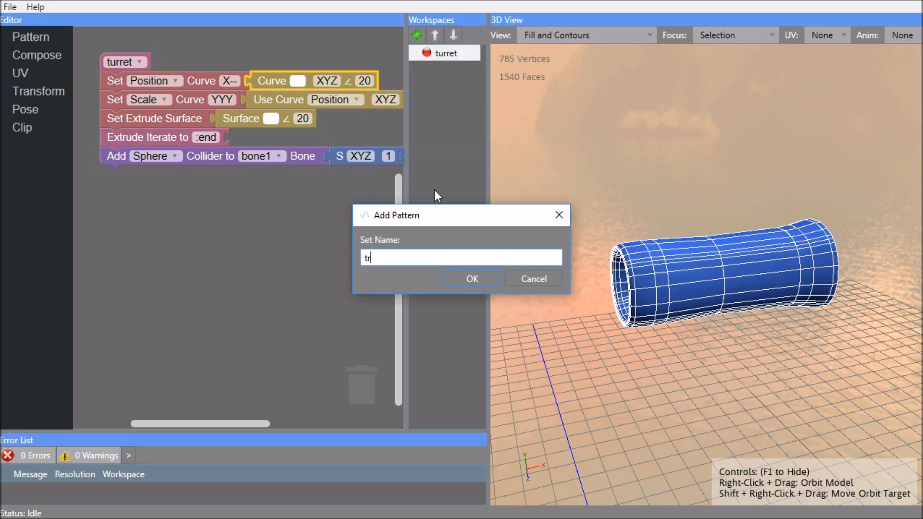
pyautogui.click(473, 279)
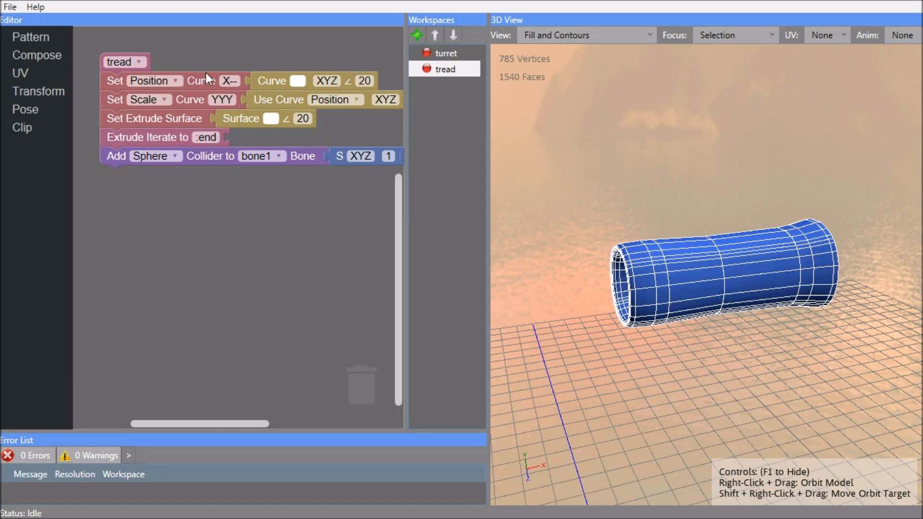
# - Turn the tread's circular extrude surface into a square by collapsing the tangent handles onto all four corner points
pyautogui.click(157, 119)
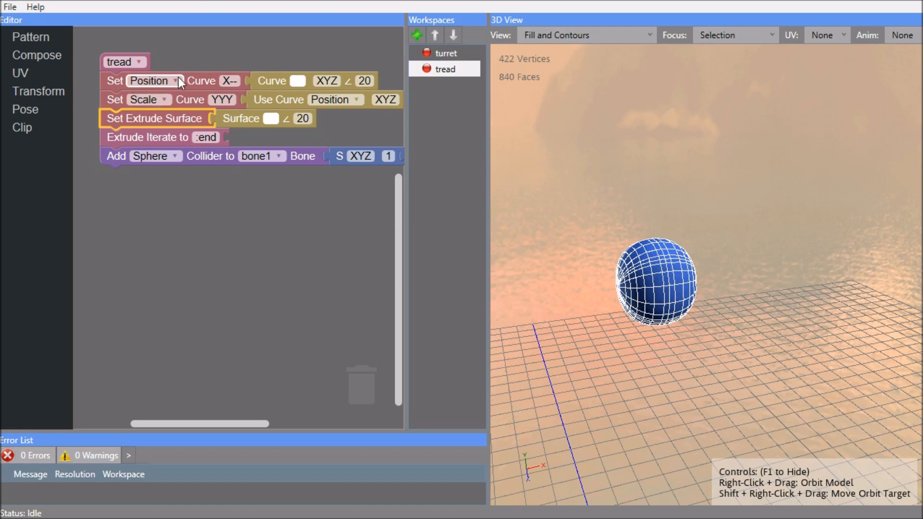
pyautogui.click(270, 120)
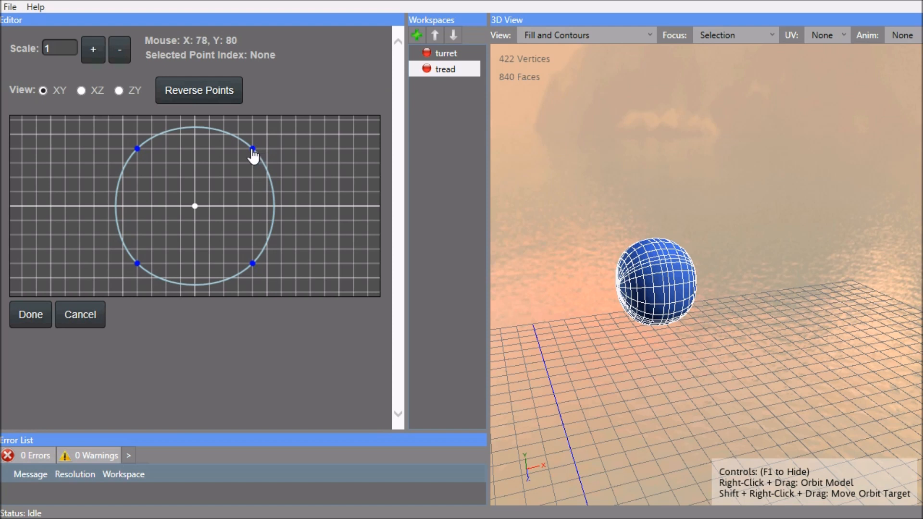
pyautogui.click(252, 150)
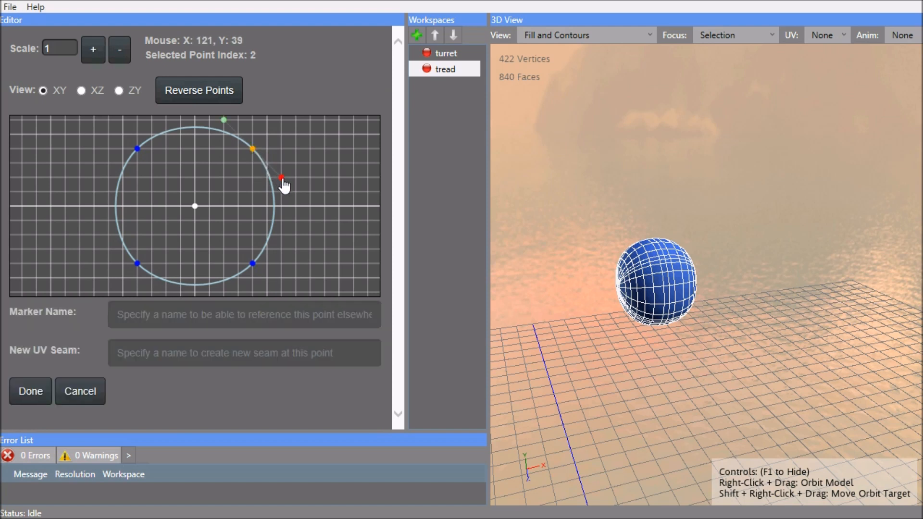
pyautogui.moveTo(282, 180); pyautogui.dragTo(256, 163)
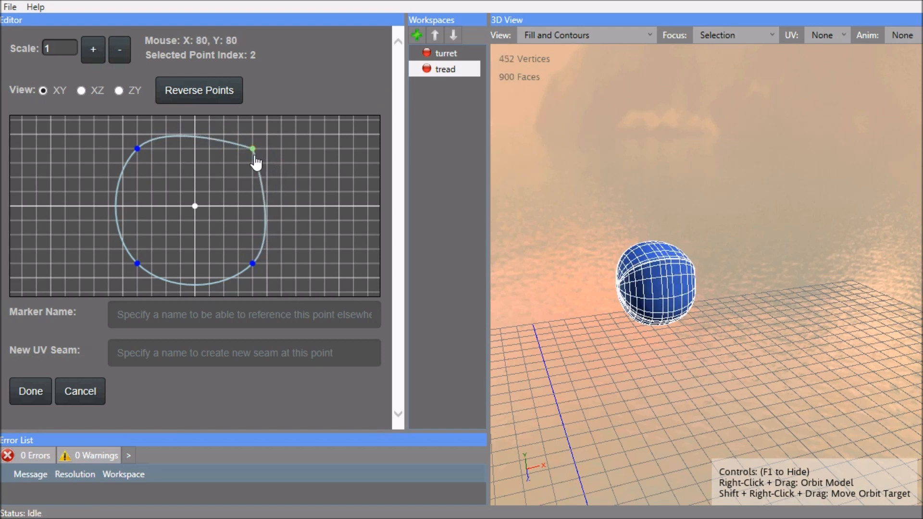
pyautogui.click(138, 149)
pyautogui.moveTo(108, 178); pyautogui.dragTo(135, 150)
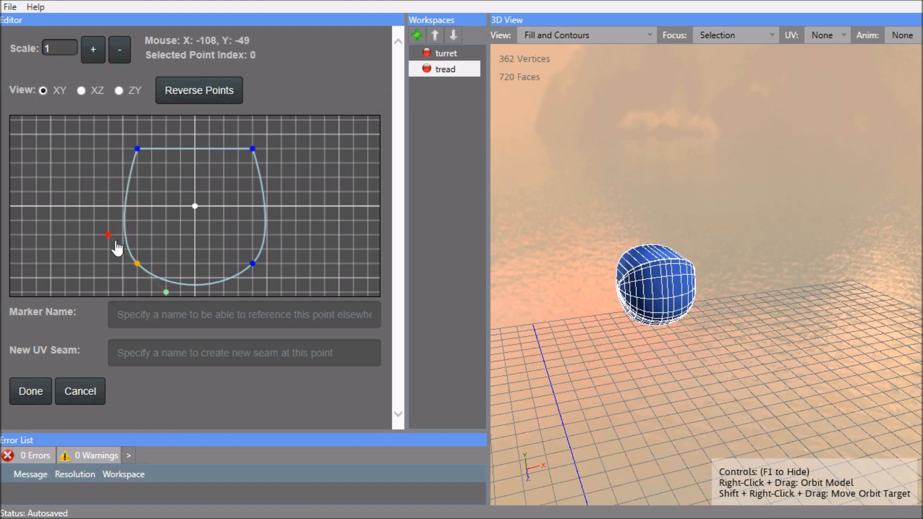
pyautogui.moveTo(109, 235); pyautogui.dragTo(138, 263)
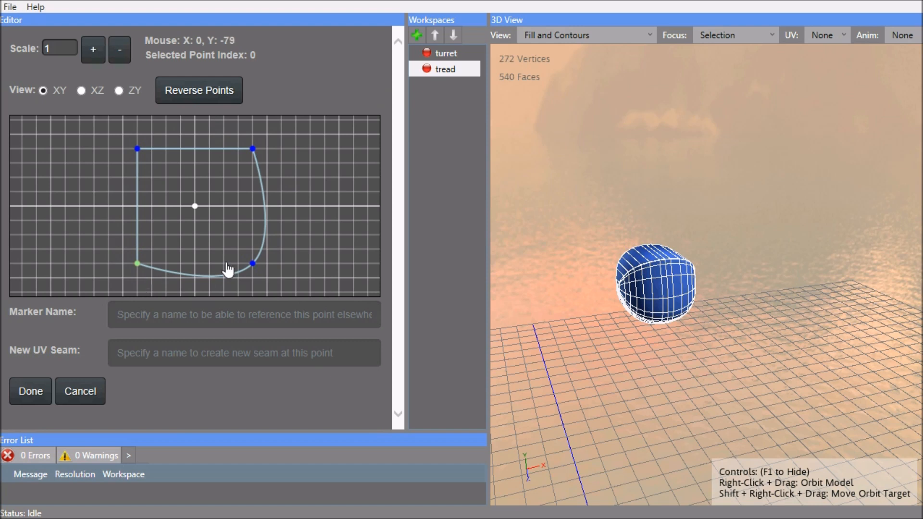
pyautogui.click(253, 265)
pyautogui.moveTo(282, 236); pyautogui.dragTo(253, 263)
# - Widen the tread's square extrude surface by moving both vertical sides two grid squares outward, and keep the change
pyautogui.moveTo(255, 214); pyautogui.dragTo(282, 218)
pyautogui.moveTo(137, 206); pyautogui.dragTo(108, 209)
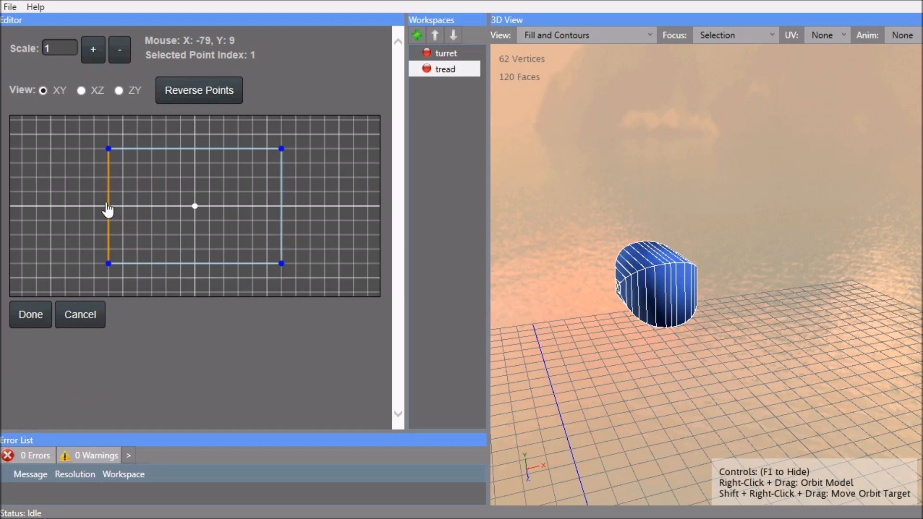
pyautogui.click(35, 320)
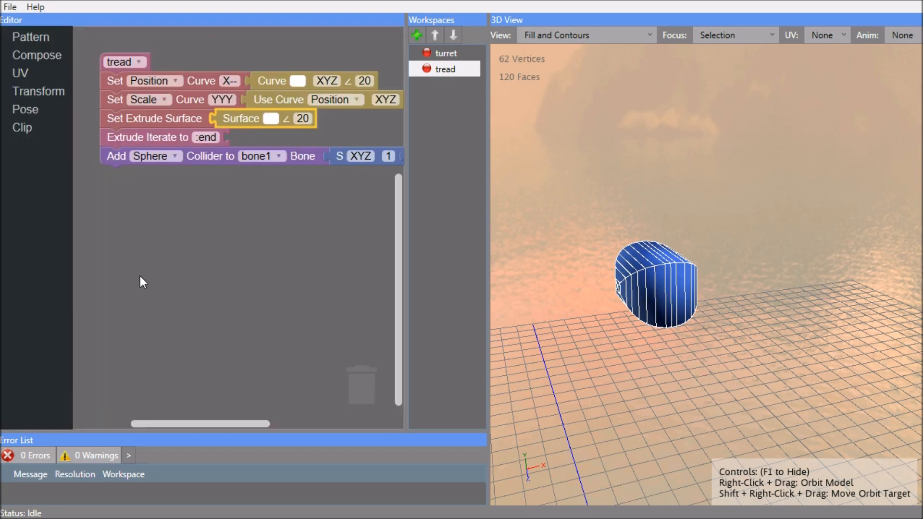
# - Reshape the tread's position curve into a nearly closed loop, bringing its end points together on the X axis and spreading two upper points apart
pyautogui.click(297, 80)
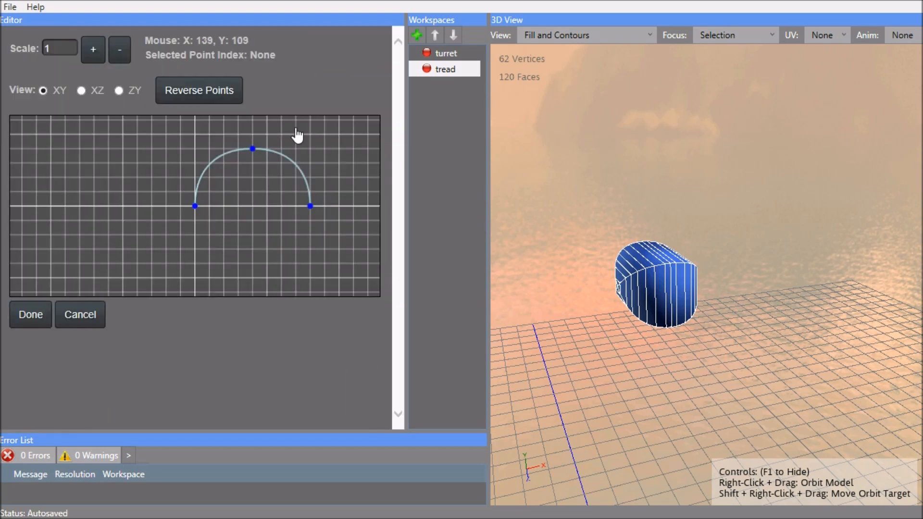
pyautogui.moveTo(202, 181); pyautogui.dragTo(188, 145)
pyautogui.moveTo(240, 180); pyautogui.dragTo(282, 154)
pyautogui.moveTo(261, 239); pyautogui.dragTo(219, 241)
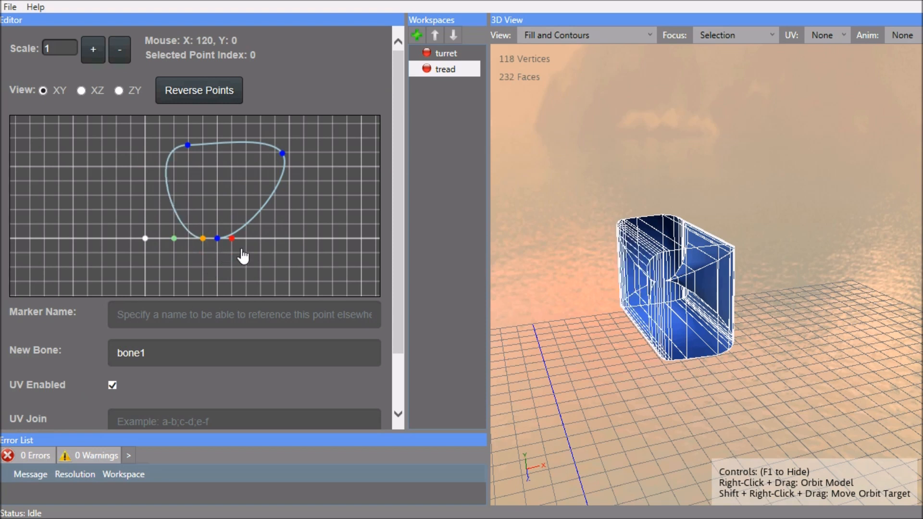
# - Add a point at each lower corner of the tread's position curve to form a rounded rectangular loop, and keep the change
pyautogui.click(259, 213)
pyautogui.moveTo(259, 214); pyautogui.dragTo(278, 222)
pyautogui.click(173, 209)
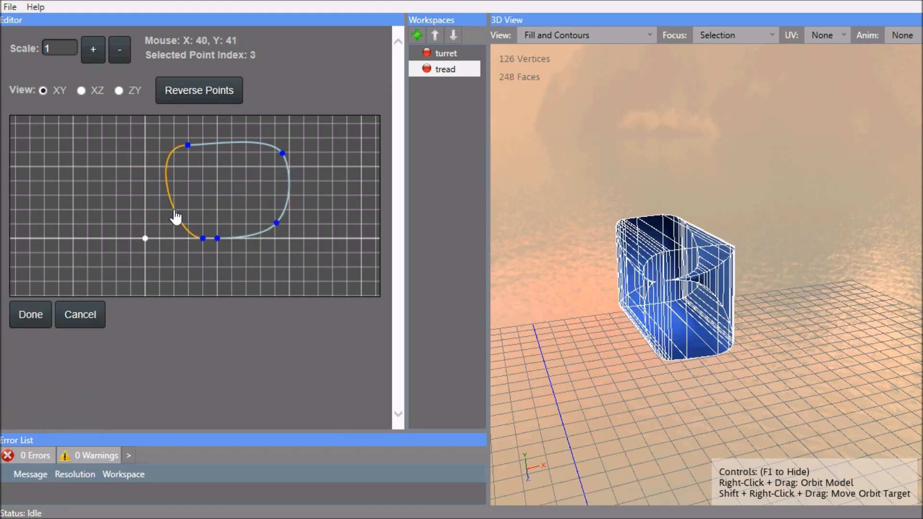
pyautogui.moveTo(175, 210); pyautogui.dragTo(166, 229)
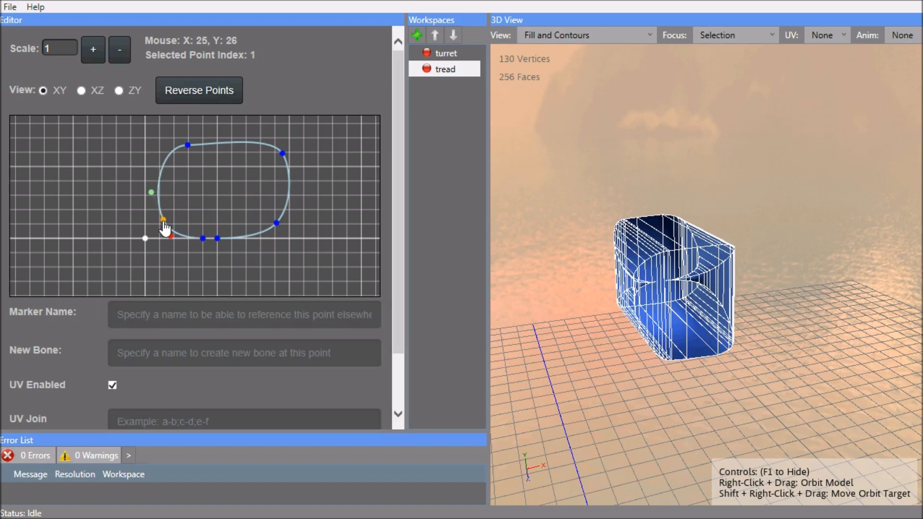
pyautogui.moveTo(603, 267); pyautogui.dragTo(581, 252, button='right')
pyautogui.click(51, 258)
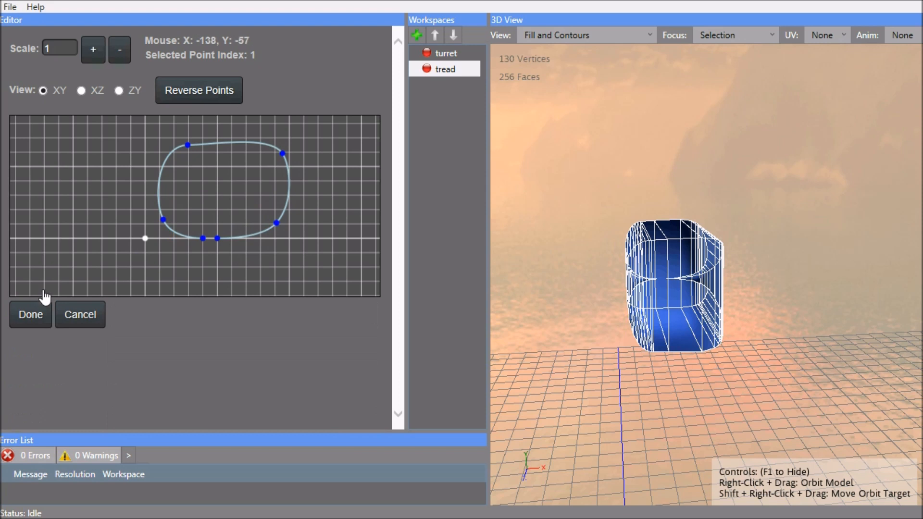
pyautogui.click(34, 313)
# - Examine the tread's position curve, the axes set for its position and scale curves, and the resulting mesh from another angle
pyautogui.click(228, 82)
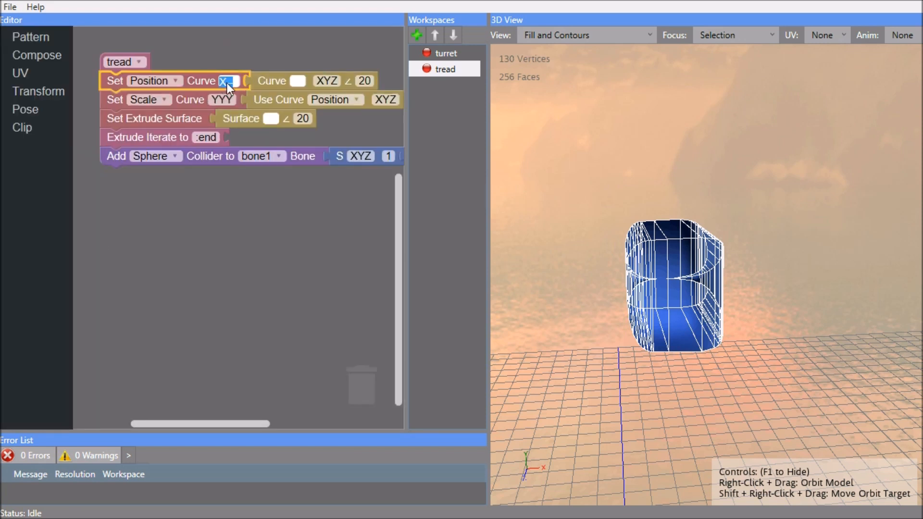
pyautogui.click(221, 84)
pyautogui.click(299, 80)
pyautogui.moveTo(273, 151); pyautogui.dragTo(230, 199)
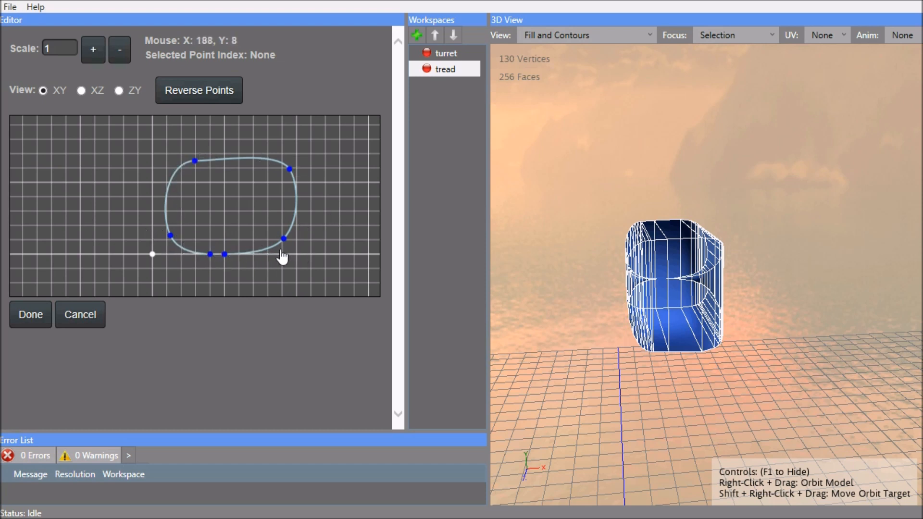
pyautogui.click(29, 313)
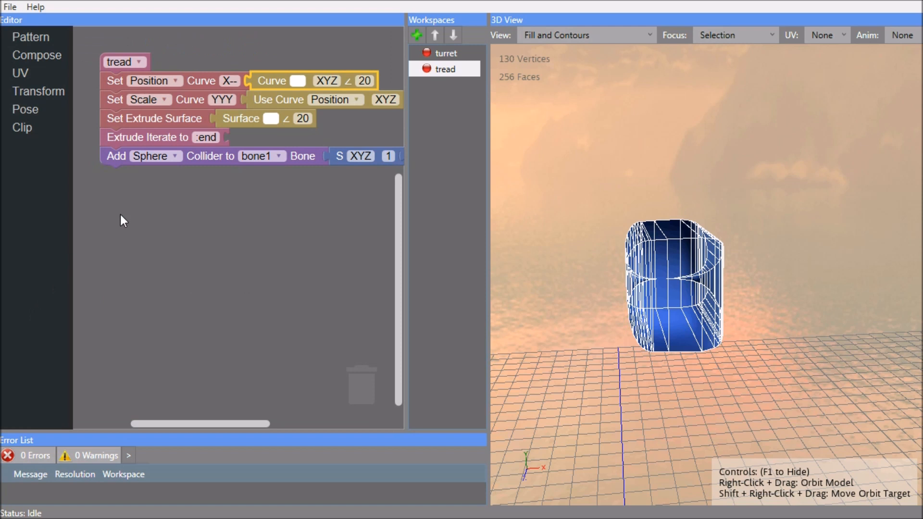
pyautogui.click(229, 99)
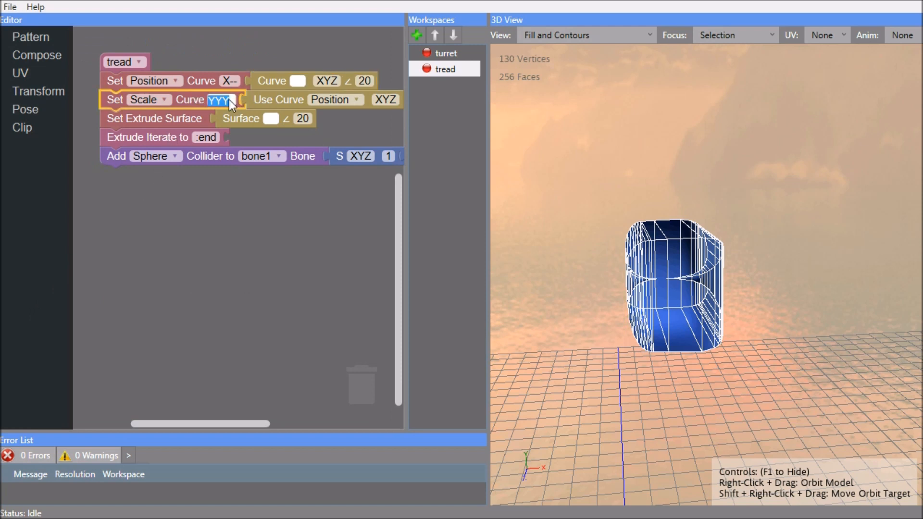
pyautogui.click(218, 100)
pyautogui.moveTo(768, 256); pyautogui.dragTo(846, 255, button='right')
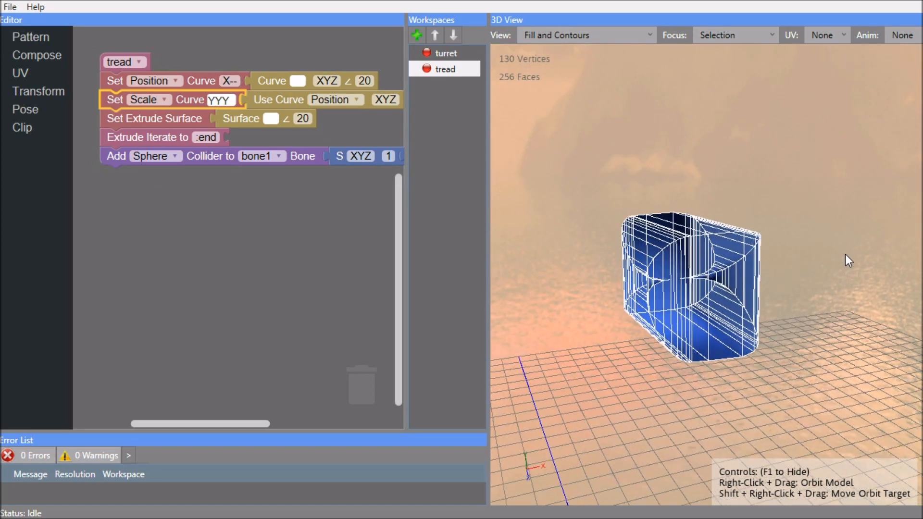
# - Set the tread's position curve axes to XY-
pyautogui.click(230, 82)
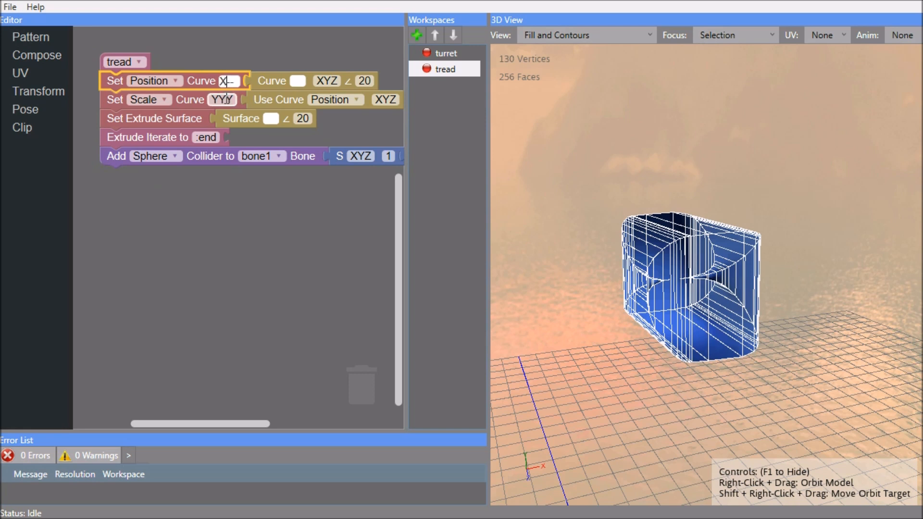
pyautogui.press('Delete')
pyautogui.write('Y')
pyautogui.moveTo(714, 204); pyautogui.dragTo(737, 243, button='right')
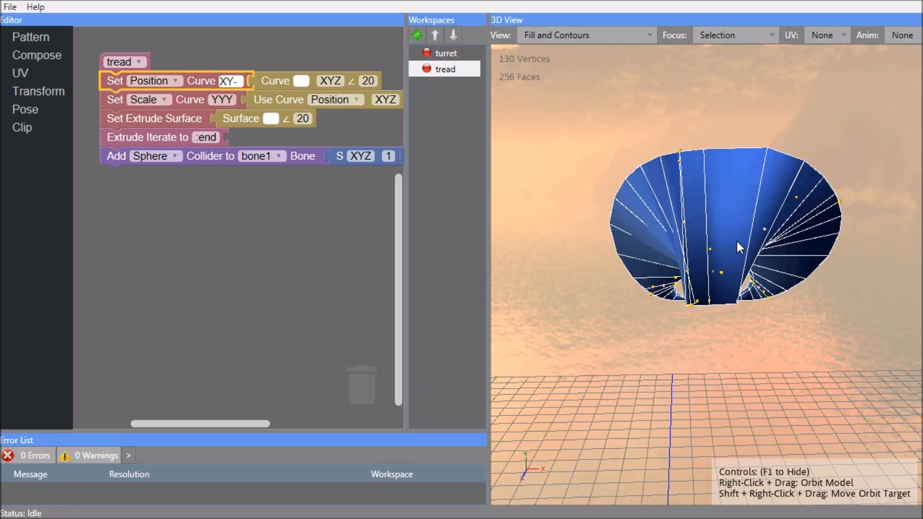
pyautogui.moveTo(717, 231); pyautogui.dragTo(723, 235, button='right')
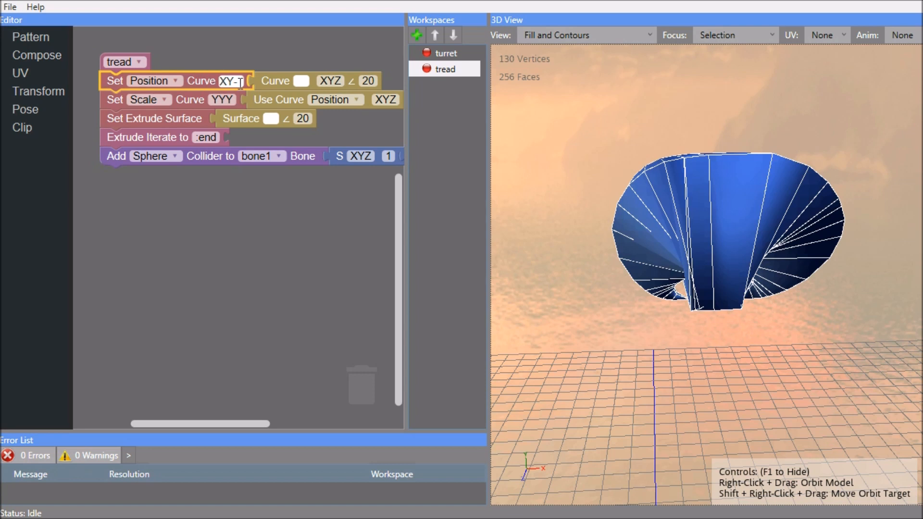
# - Replace the reused position curve on the tread's YYY scale setting with a new separate Curve block
pyautogui.moveTo(269, 103); pyautogui.dragTo(367, 388)
pyautogui.click(40, 33)
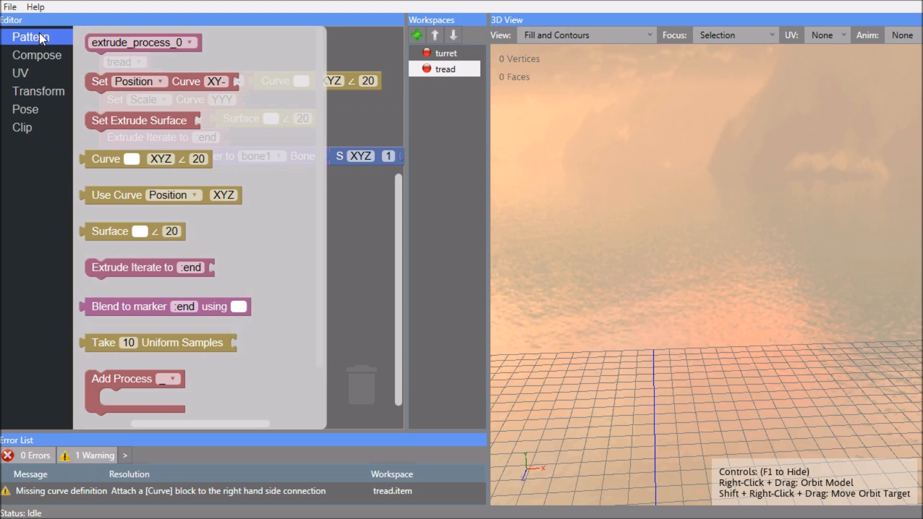
pyautogui.click(87, 159)
pyautogui.moveTo(98, 162); pyautogui.dragTo(269, 103)
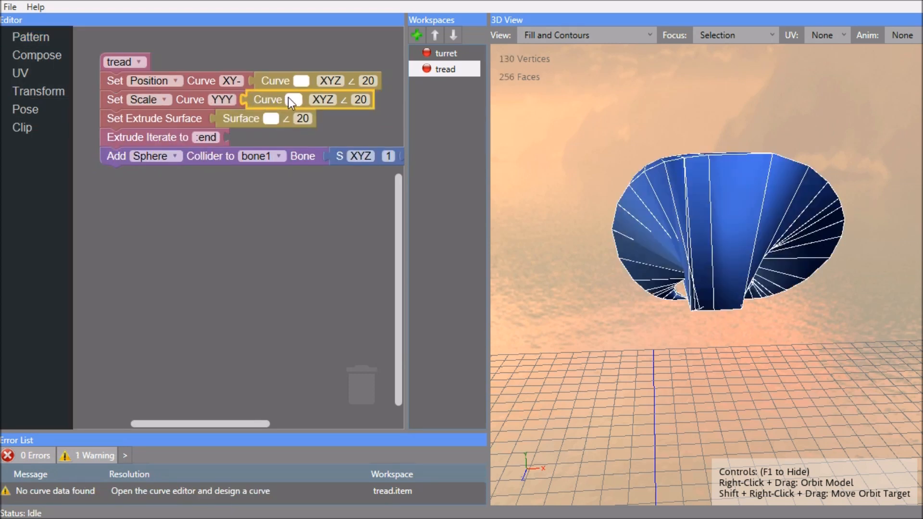
# - Define the tread's scale curve as a flat horizontal line one grid square above the X axis, and keep it
pyautogui.click(291, 100)
pyautogui.click(267, 207)
pyautogui.moveTo(267, 209)
pyautogui.mouseDown()
pyautogui.moveTo(269, 185)
pyautogui.moveTo(269, 198)
pyautogui.mouseUp()
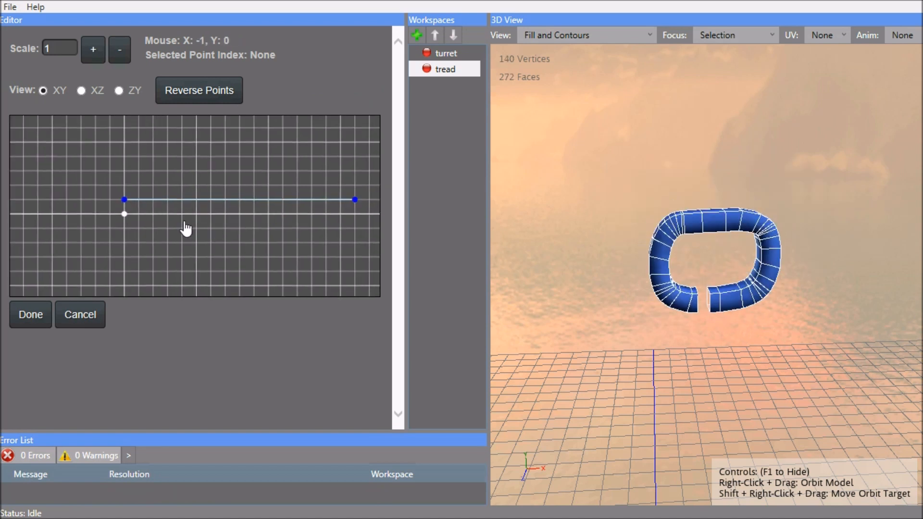
pyautogui.click(28, 315)
# - Close the gap in the tread's position curve and spread its right and upper corner points outward
pyautogui.click(305, 79)
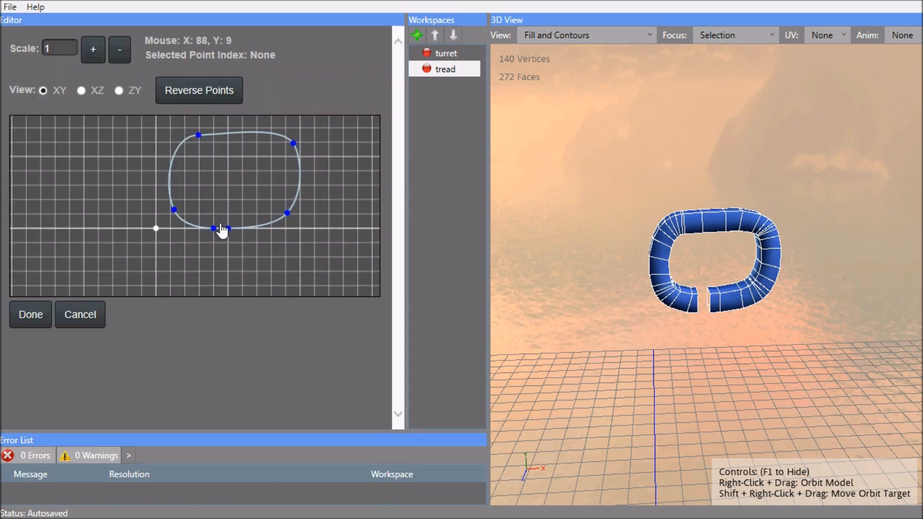
pyautogui.moveTo(215, 230)
pyautogui.mouseDown()
pyautogui.moveTo(302, 224)
pyautogui.moveTo(301, 131)
pyautogui.moveTo(322, 123)
pyautogui.mouseUp()
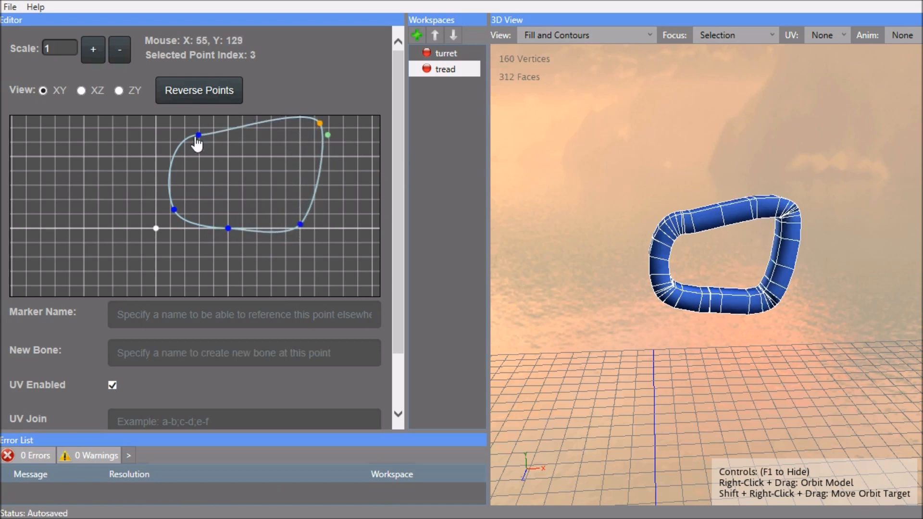
pyautogui.moveTo(199, 136); pyautogui.dragTo(163, 131)
# - Place both lower corner points of the tread's position curve on the X axis and align their tangent handles with it
pyautogui.moveTo(168, 209); pyautogui.dragTo(169, 245)
pyautogui.moveTo(136, 213)
pyautogui.mouseDown()
pyautogui.moveTo(132, 227)
pyautogui.moveTo(141, 229)
pyautogui.mouseUp()
pyautogui.moveTo(174, 258); pyautogui.dragTo(188, 243)
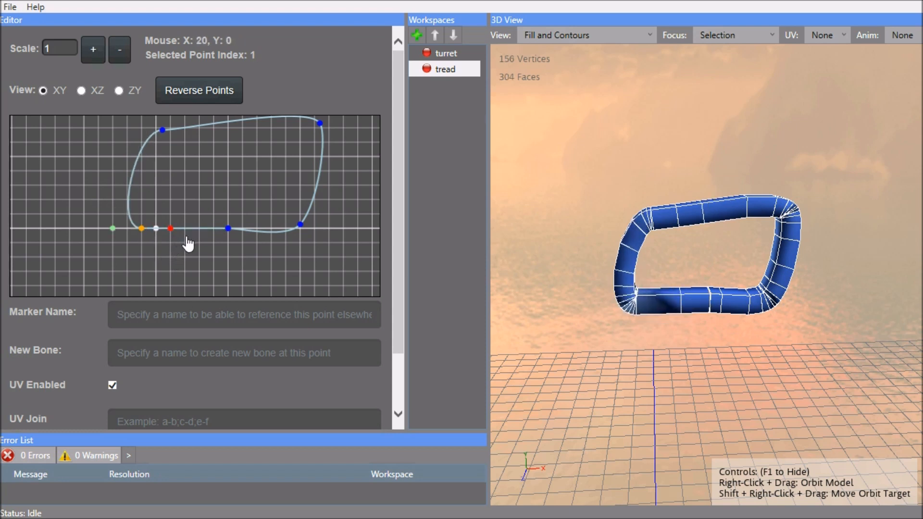
pyautogui.click(295, 235)
pyautogui.moveTo(289, 249)
pyautogui.mouseDown()
pyautogui.moveTo(279, 242)
pyautogui.moveTo(312, 239)
pyautogui.moveTo(279, 237)
pyautogui.mouseUp()
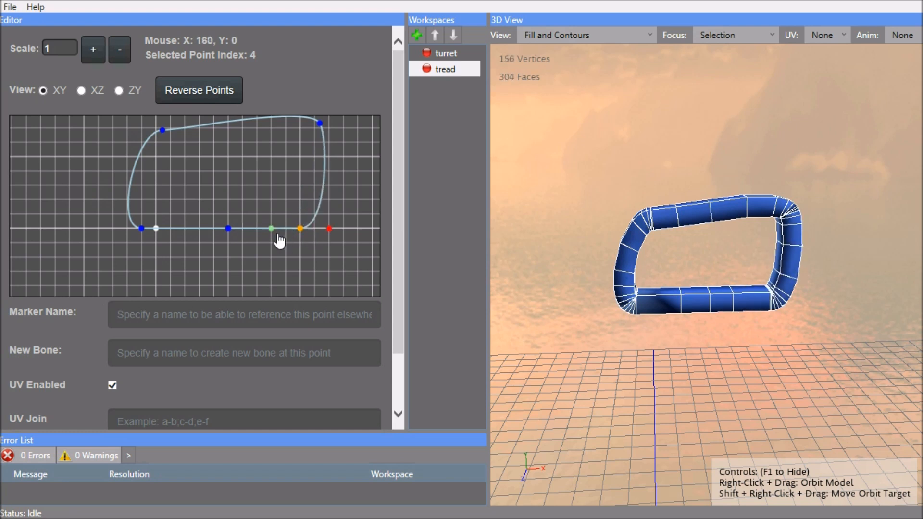
# - Add a point on the left and right sides of the tread's position curve and pull both outward to round the ends
pyautogui.doubleClick(128, 195)
pyautogui.moveTo(128, 194); pyautogui.dragTo(97, 153)
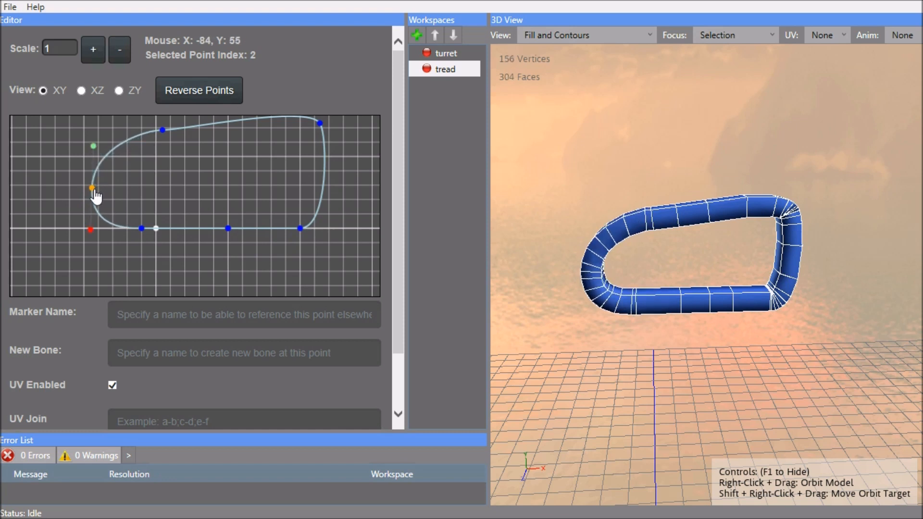
pyautogui.click(192, 190)
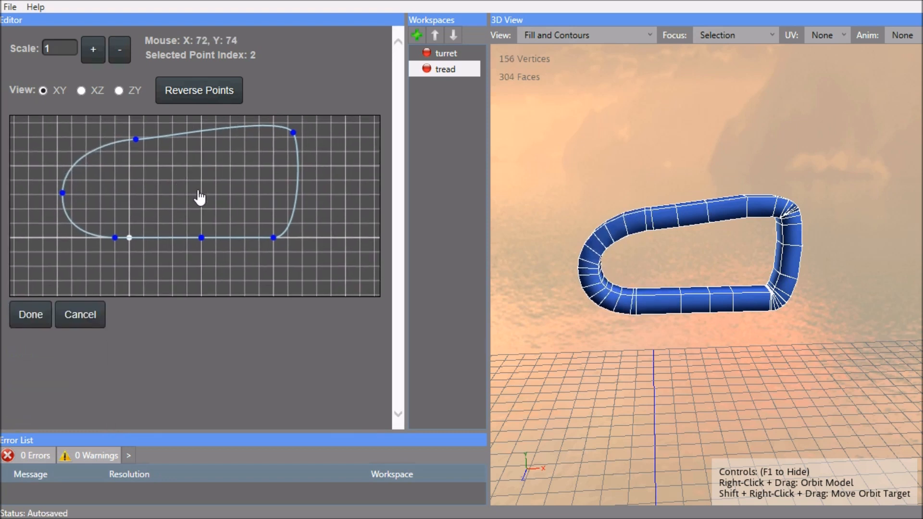
pyautogui.click(302, 204)
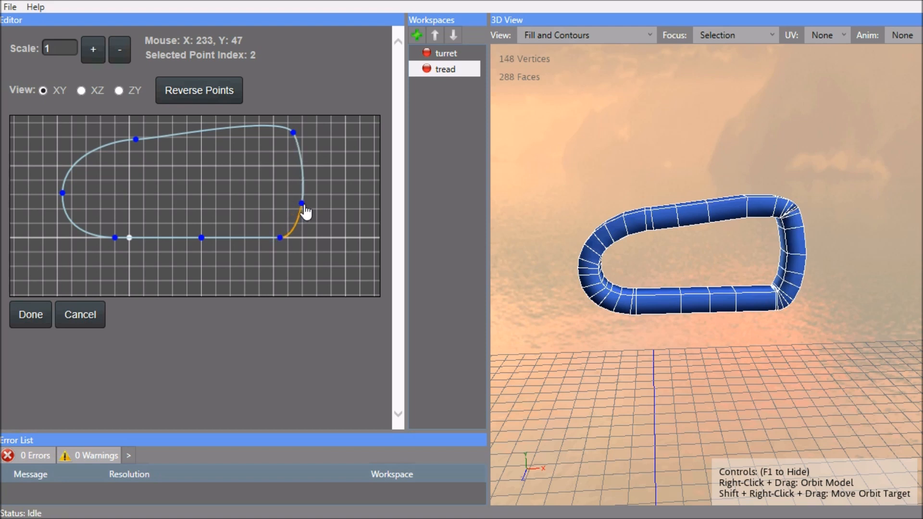
pyautogui.moveTo(302, 204); pyautogui.dragTo(319, 205)
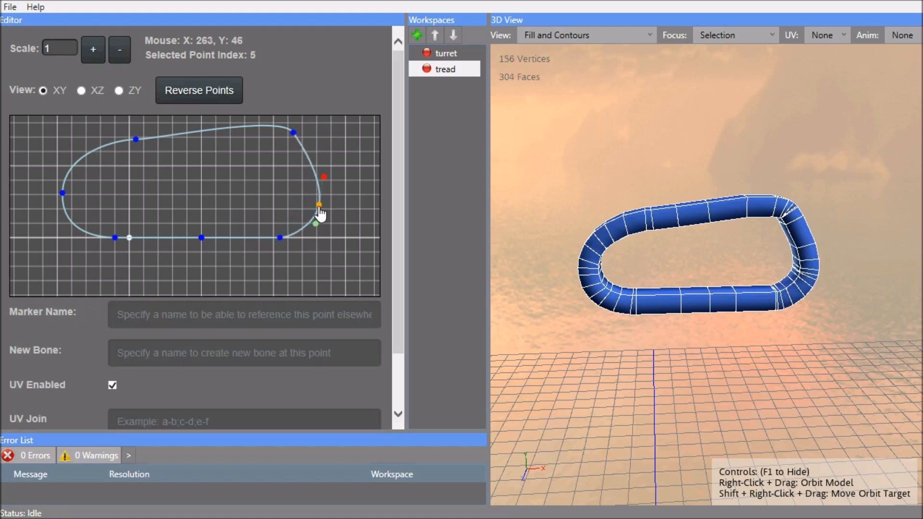
# - Smooth the upper right corner of the tread's position curve into a rounder bend, and keep the change
pyautogui.moveTo(260, 156); pyautogui.dragTo(295, 167)
pyautogui.click(258, 147)
pyautogui.moveTo(212, 203); pyautogui.dragTo(255, 194)
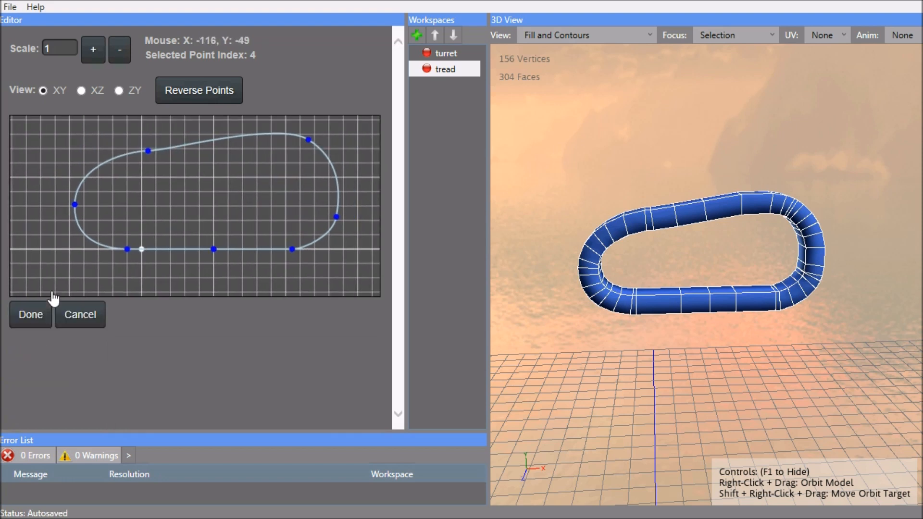
pyautogui.click(34, 315)
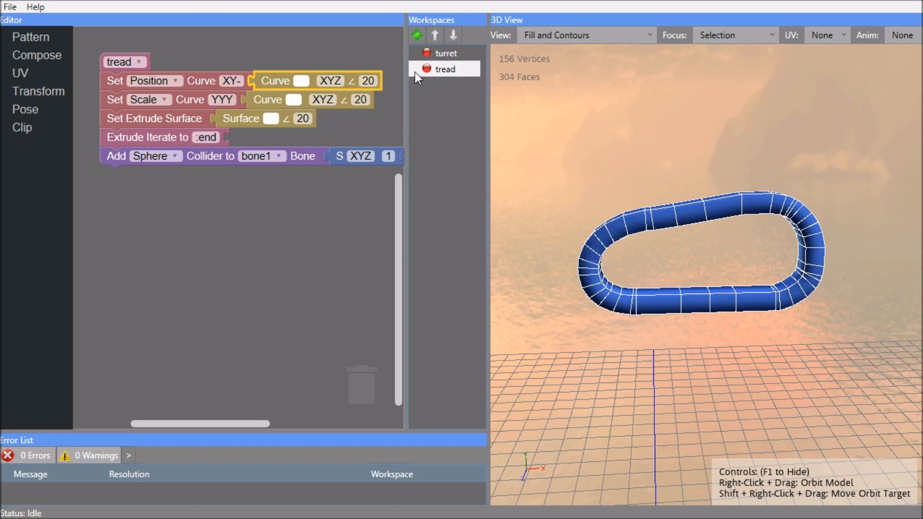
# - Add the existing wheel.item from the SportsCar project's SportsCar folder to the workspaces
pyautogui.click(417, 34)
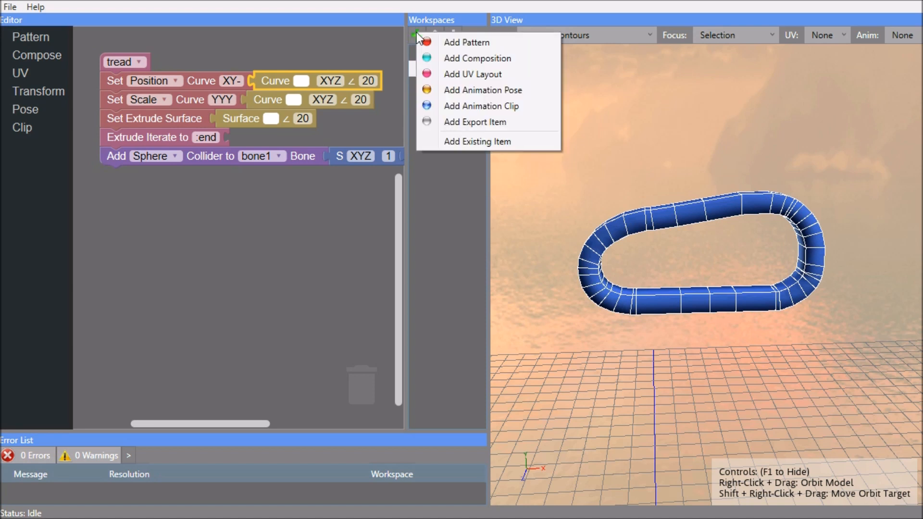
pyautogui.click(452, 143)
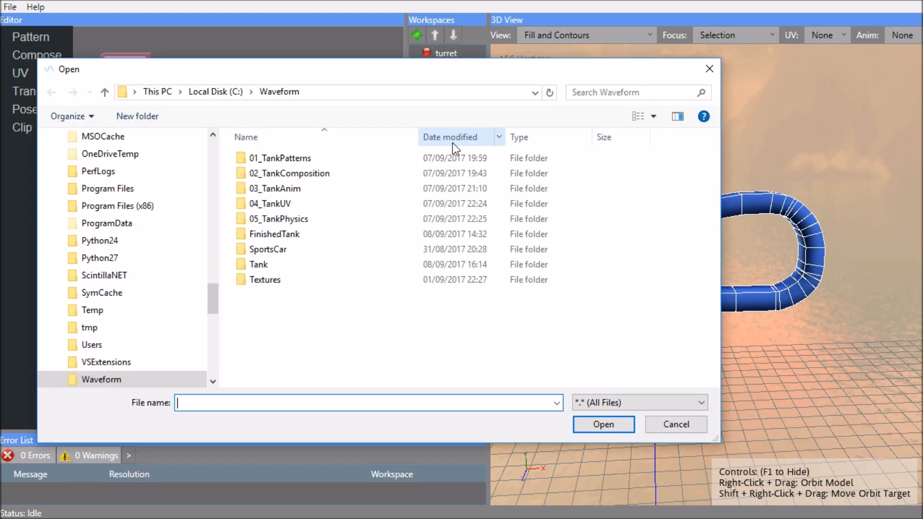
pyautogui.doubleClick(282, 251)
pyautogui.doubleClick(268, 203)
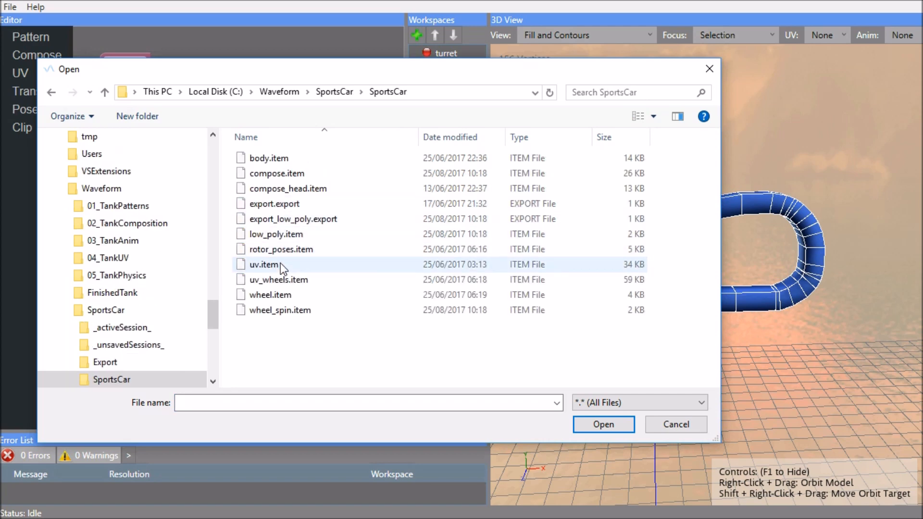
pyautogui.doubleClick(279, 295)
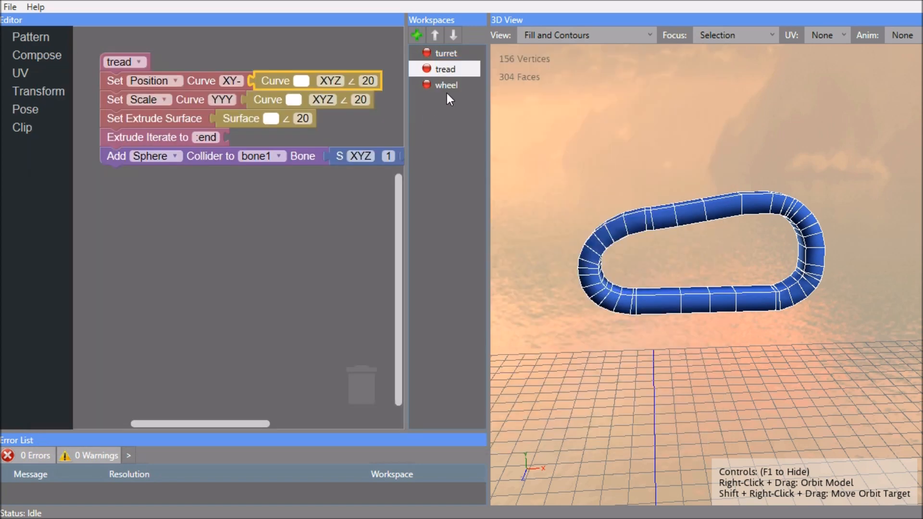
# - Examine the imported wheel pattern's mesh, position curve and extrude surface
pyautogui.click(446, 87)
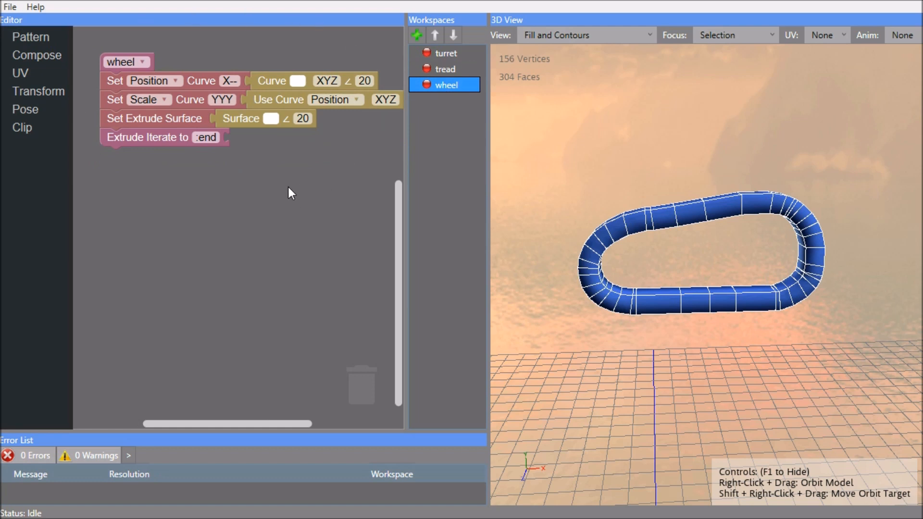
pyautogui.click(152, 55)
pyautogui.moveTo(626, 287); pyautogui.dragTo(796, 259, button='right')
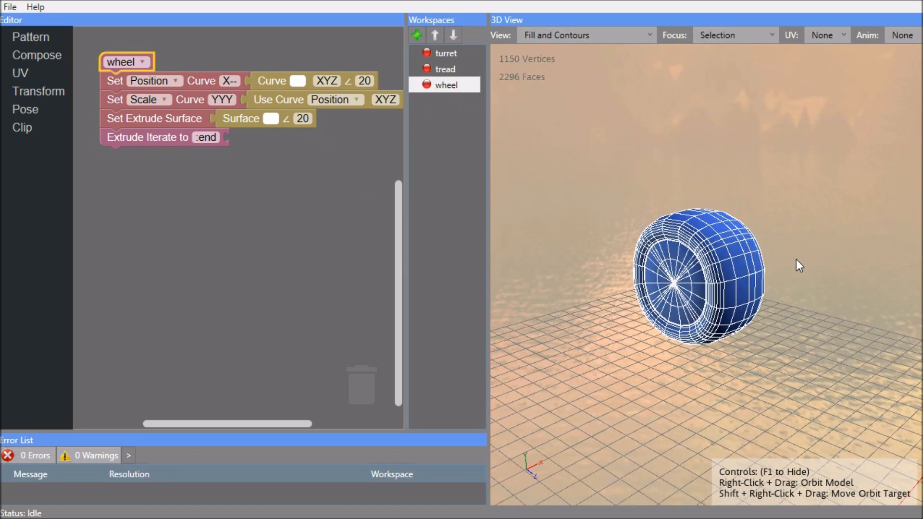
pyautogui.click(293, 84)
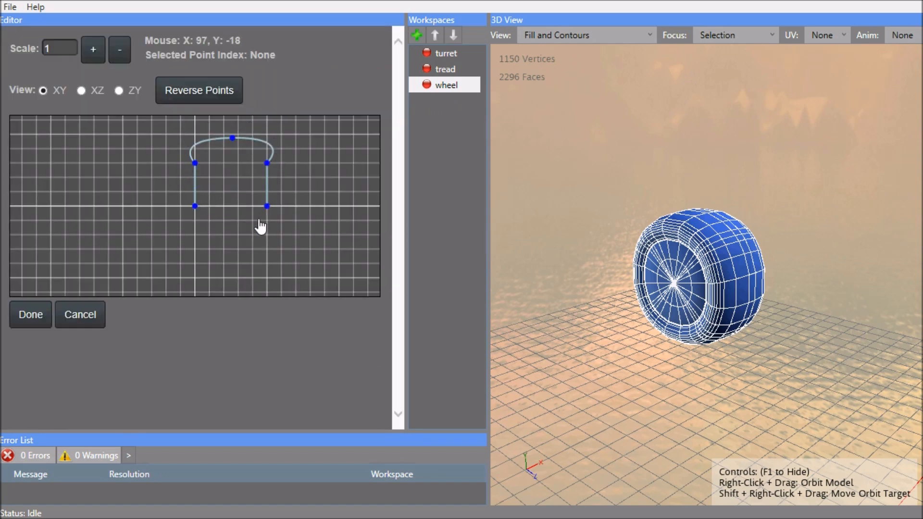
pyautogui.click(27, 314)
pyautogui.click(271, 118)
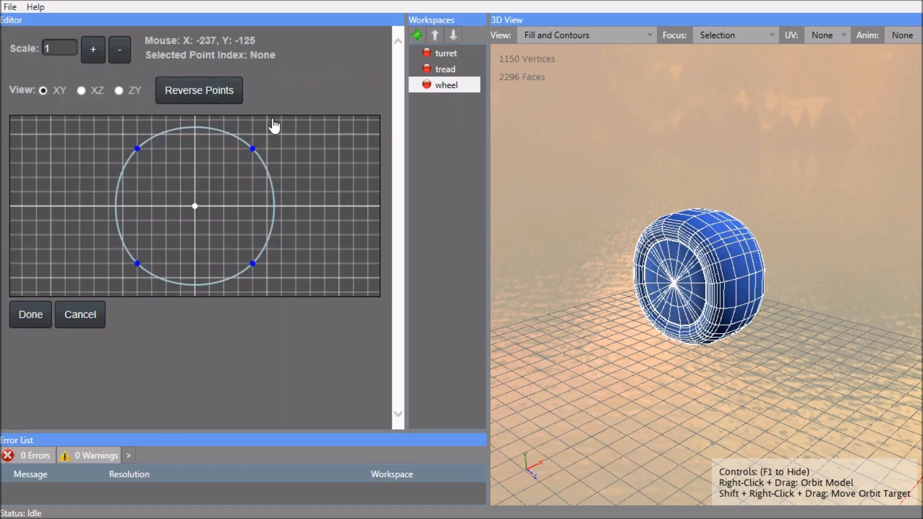
pyautogui.click(39, 315)
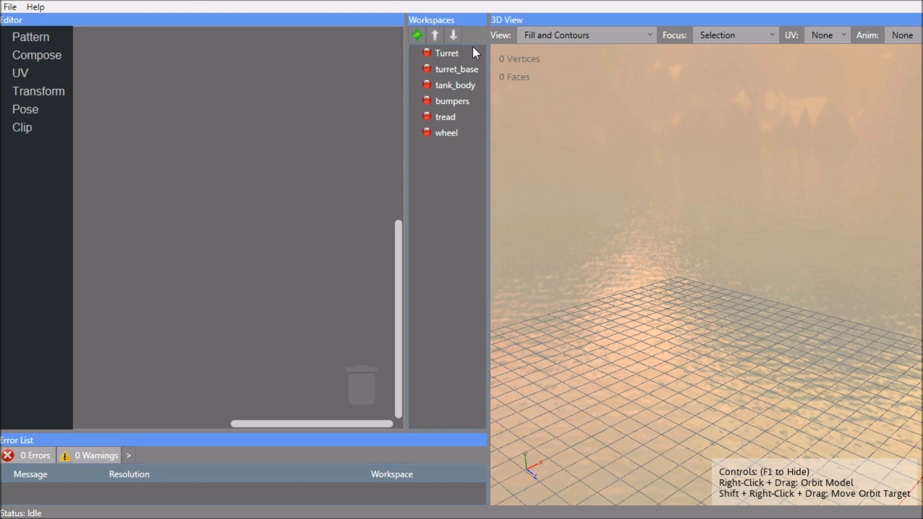
# - Review the turret_base, tank_body, bumpers and wheel patterns of the prepared tank project
pyautogui.click(472, 71)
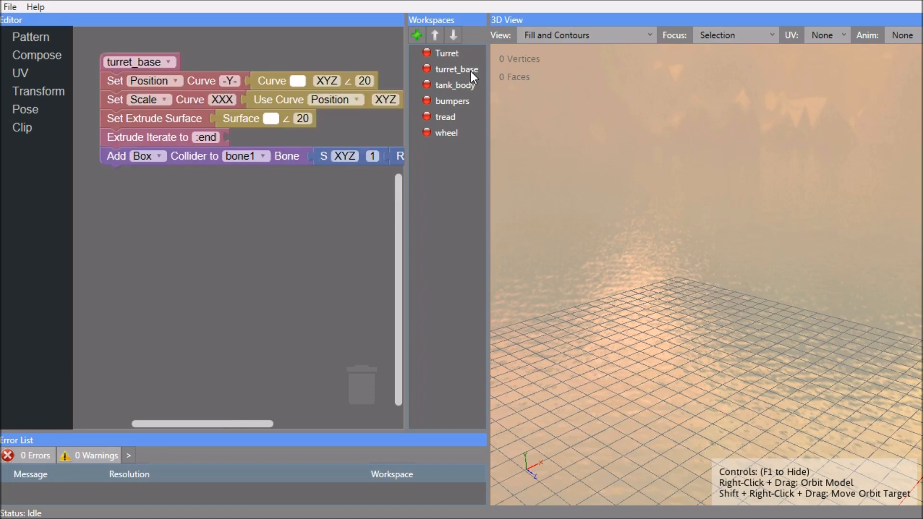
pyautogui.click(178, 65)
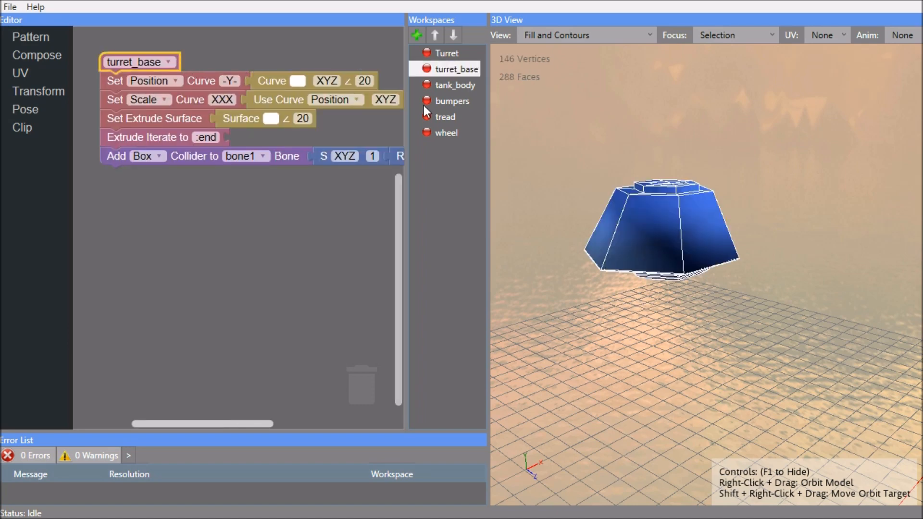
pyautogui.click(454, 86)
pyautogui.click(172, 59)
pyautogui.click(447, 100)
pyautogui.click(163, 61)
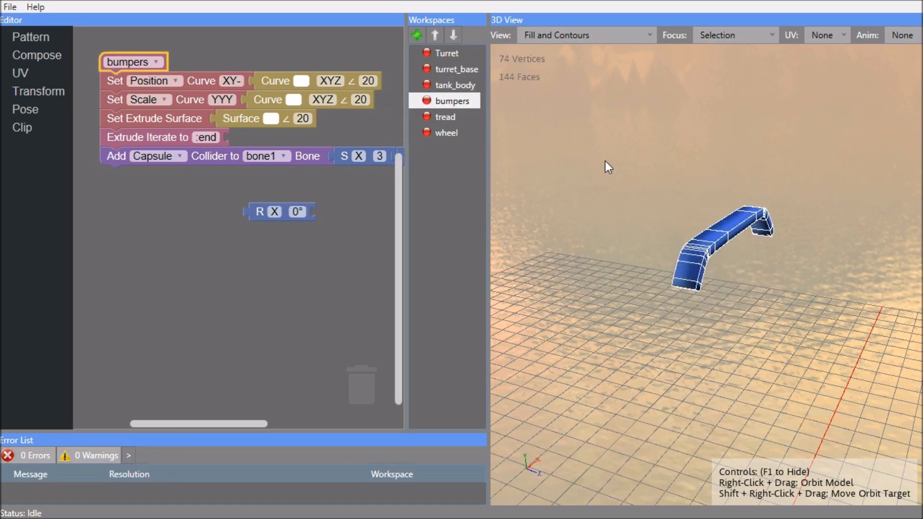
pyautogui.moveTo(663, 152); pyautogui.dragTo(616, 157, button='right')
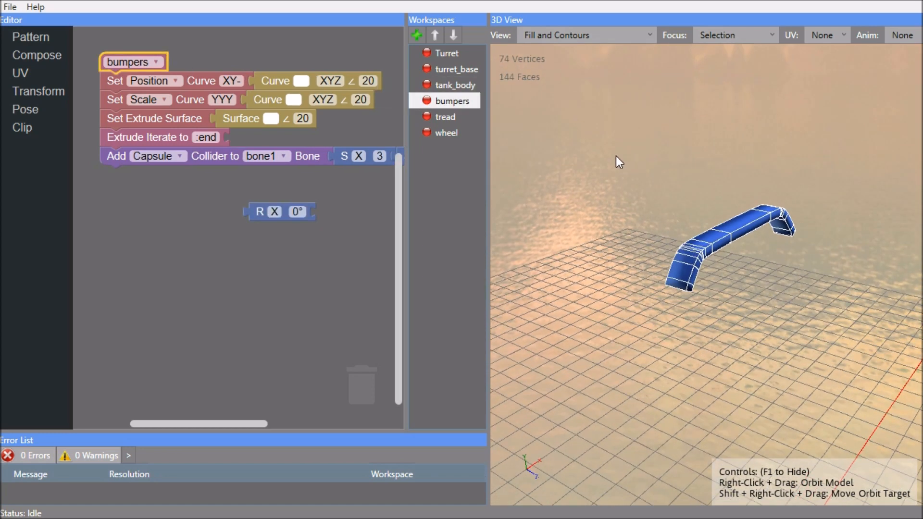
pyautogui.click(437, 132)
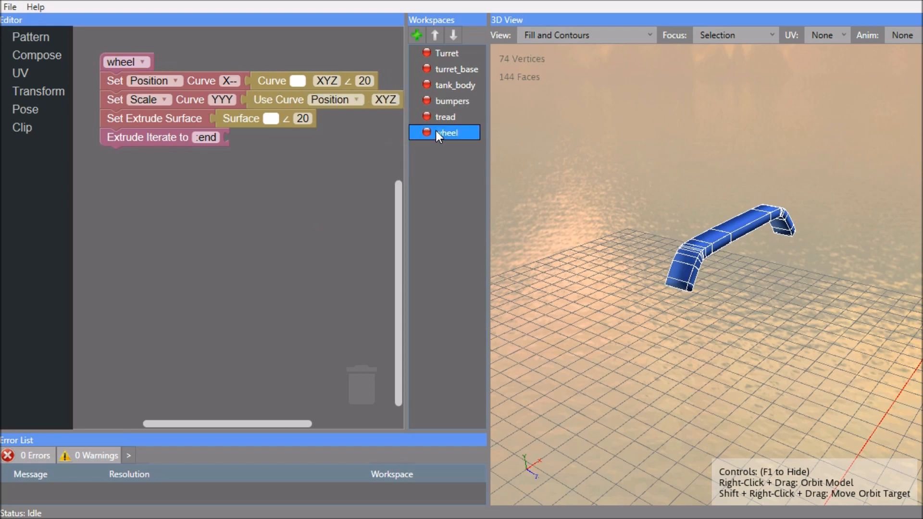
# - Add a new composition named tank to the workspaces
pyautogui.click(416, 35)
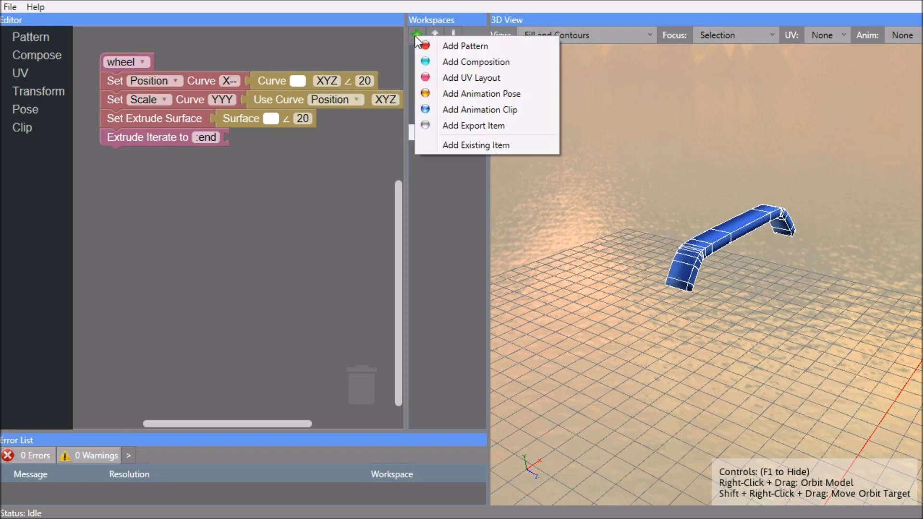
pyautogui.click(454, 62)
pyautogui.write('tank')
pyautogui.press('Return')
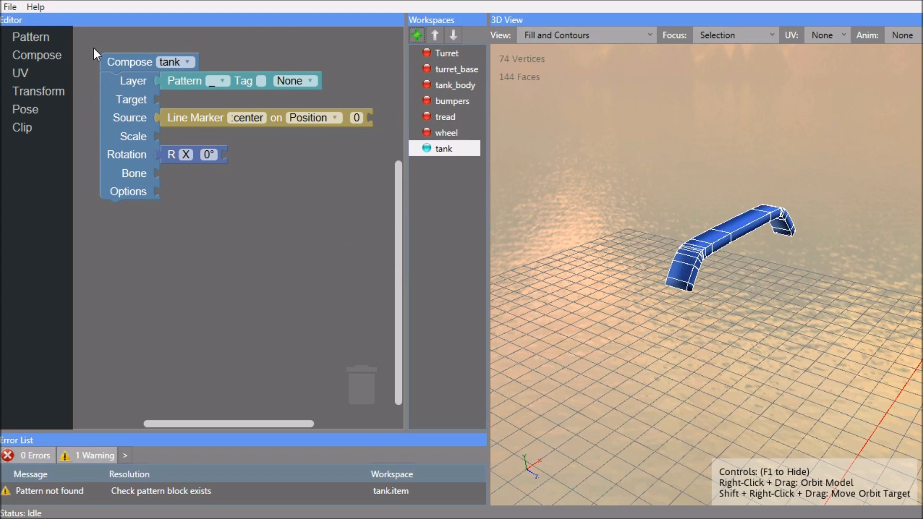
# - Set the pattern of the tank composition's first layer to tank_body
pyautogui.click(117, 92)
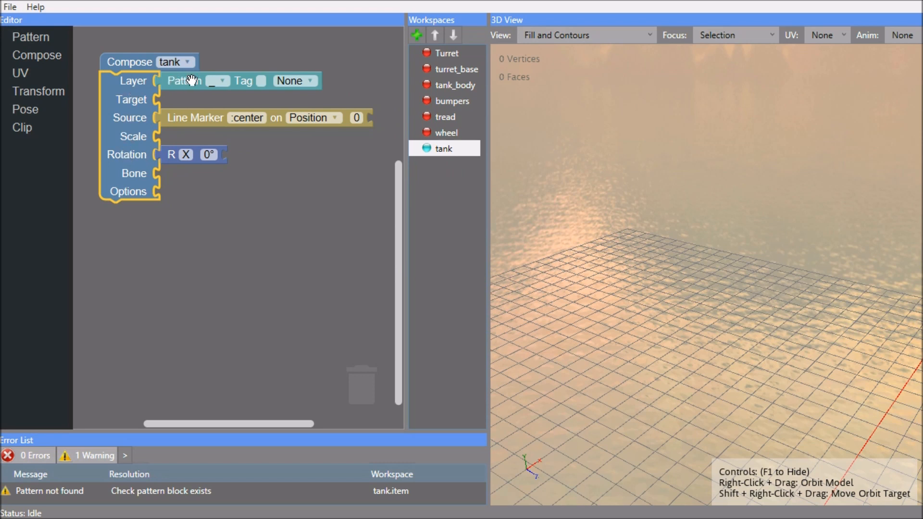
pyautogui.click(223, 81)
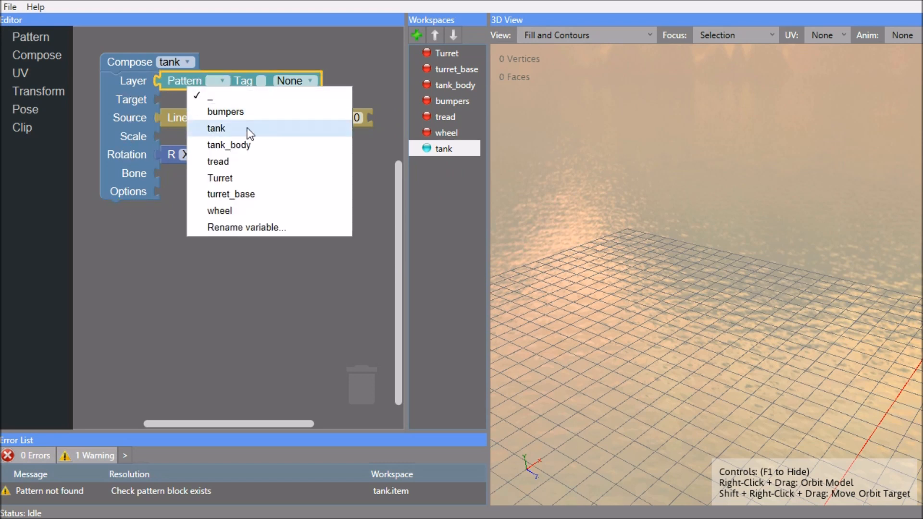
pyautogui.click(250, 145)
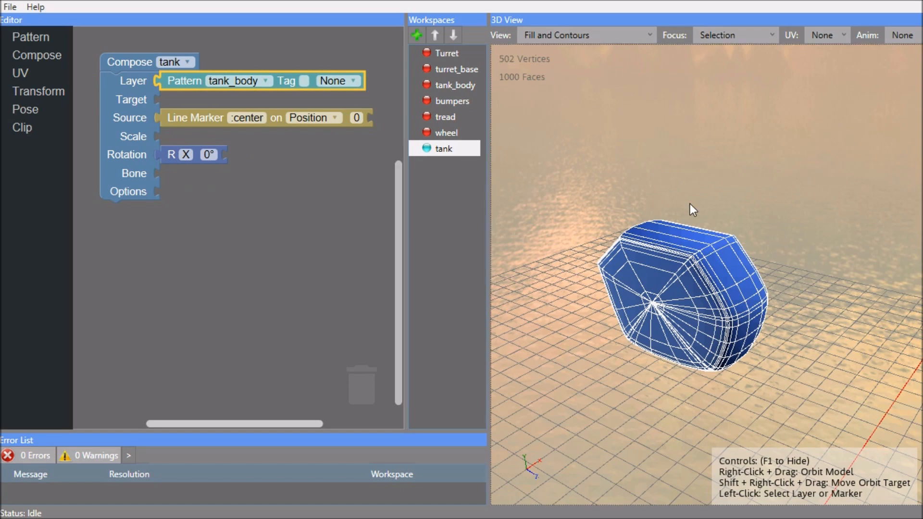
pyautogui.scroll(2, 555, 322)
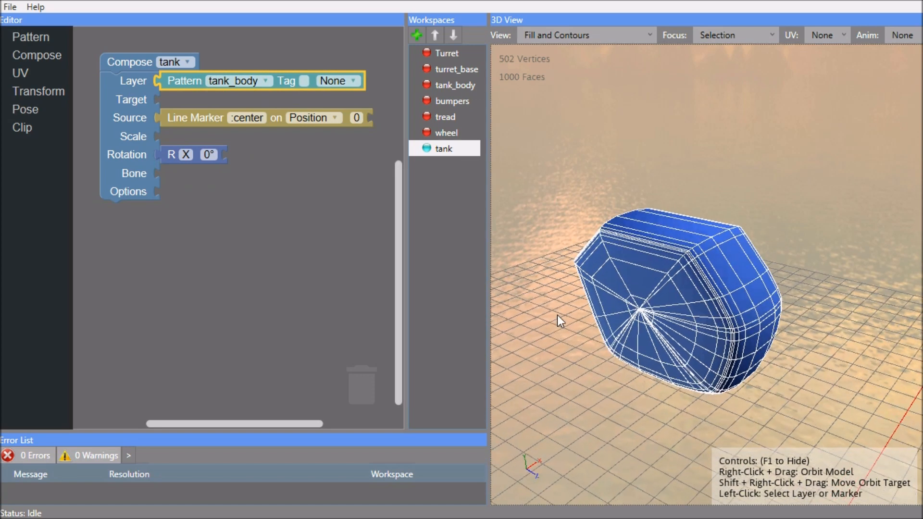
pyautogui.moveTo(557, 315); pyautogui.dragTo(561, 300, button='right')
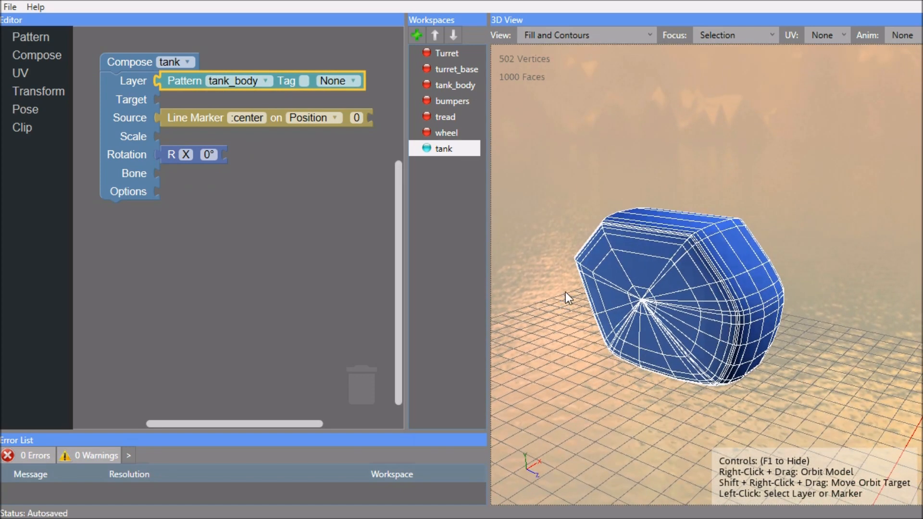
pyautogui.scroll(-1, 566, 292)
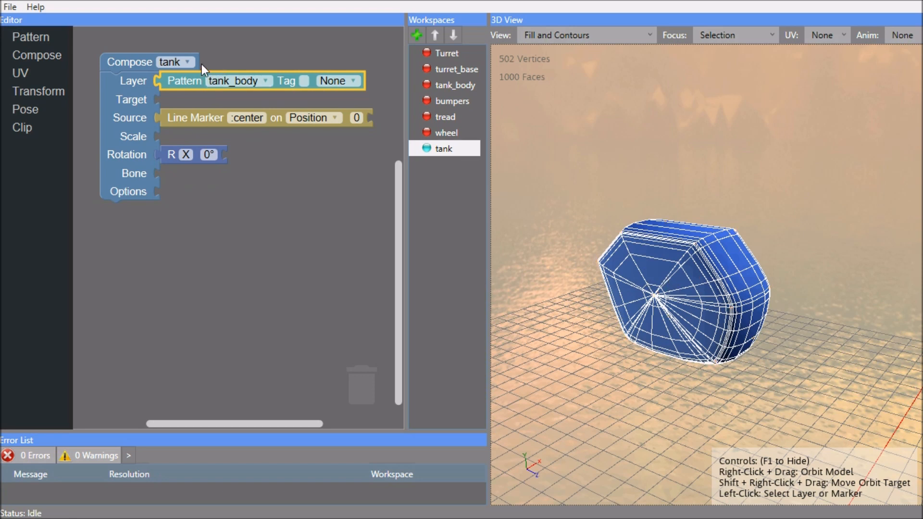
# - Duplicate the tank_body layer, attach the copy beneath it and set the copy's pattern to tread
pyautogui.rightClick(127, 102)
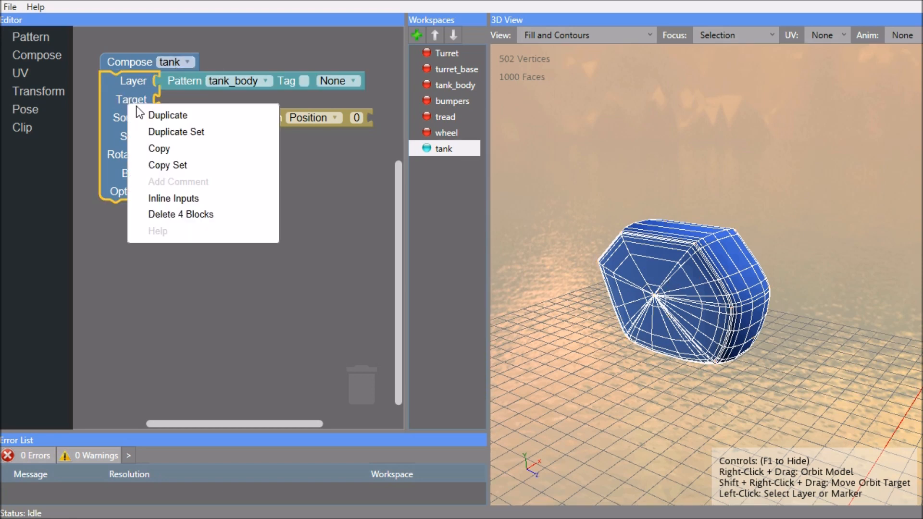
pyautogui.click(143, 114)
pyautogui.moveTo(138, 115); pyautogui.dragTo(120, 223)
pyautogui.click(229, 215)
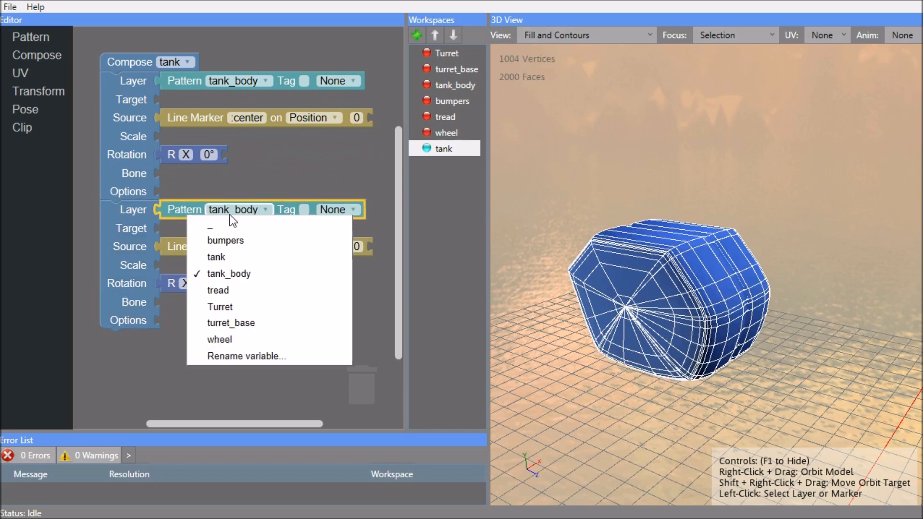
pyautogui.click(244, 291)
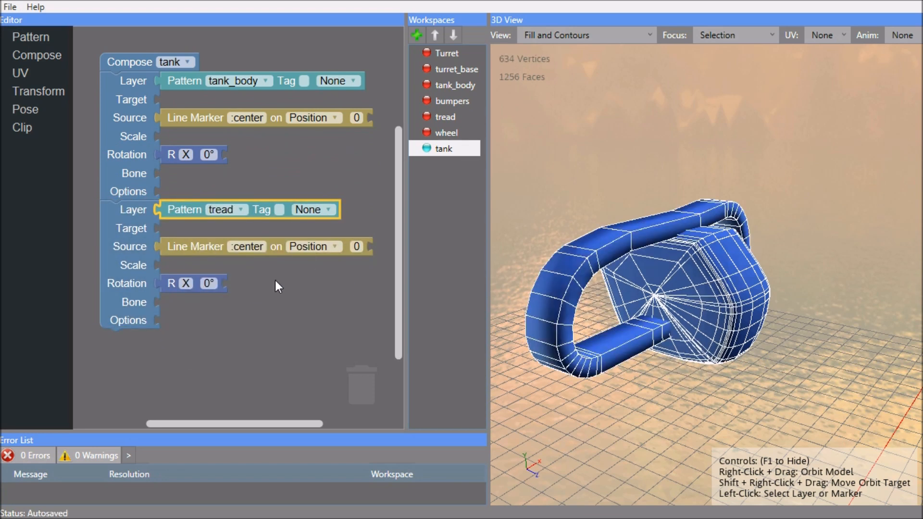
pyautogui.moveTo(705, 250)
pyautogui.mouseDown(button='right')
pyautogui.moveTo(821, 274)
pyautogui.moveTo(806, 281)
pyautogui.moveTo(840, 279)
pyautogui.moveTo(842, 267)
pyautogui.mouseUp(button='right')
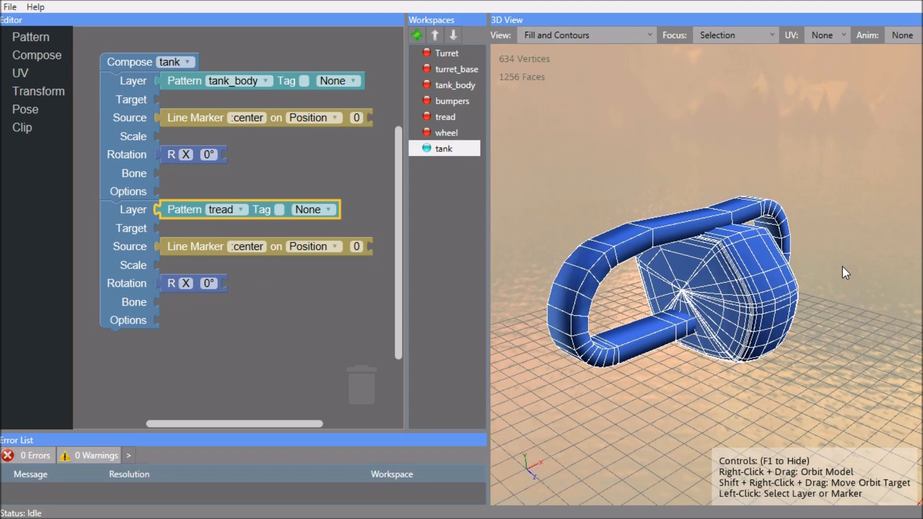
# - Scale the tread layer to 0.48 and rotate it about the Y axis to an angle of 85.94°
pyautogui.click(641, 239)
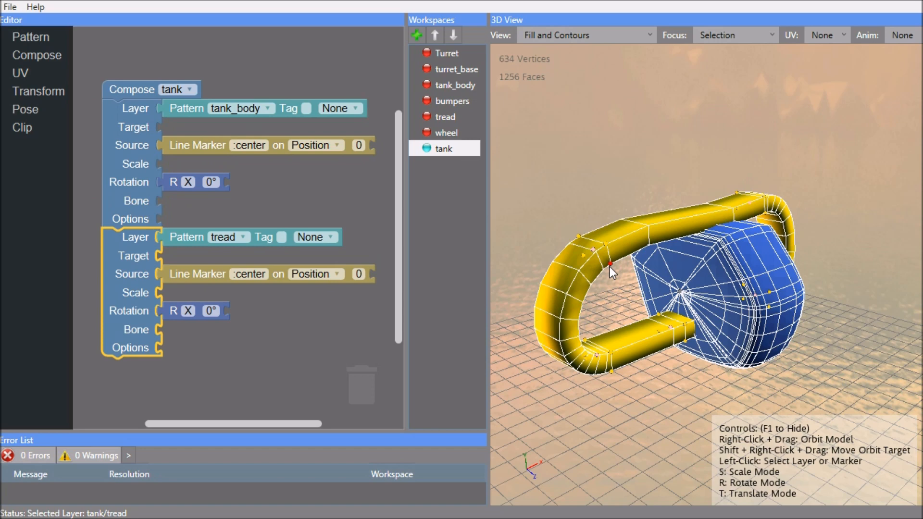
pyautogui.press('s')
pyautogui.click(652, 271)
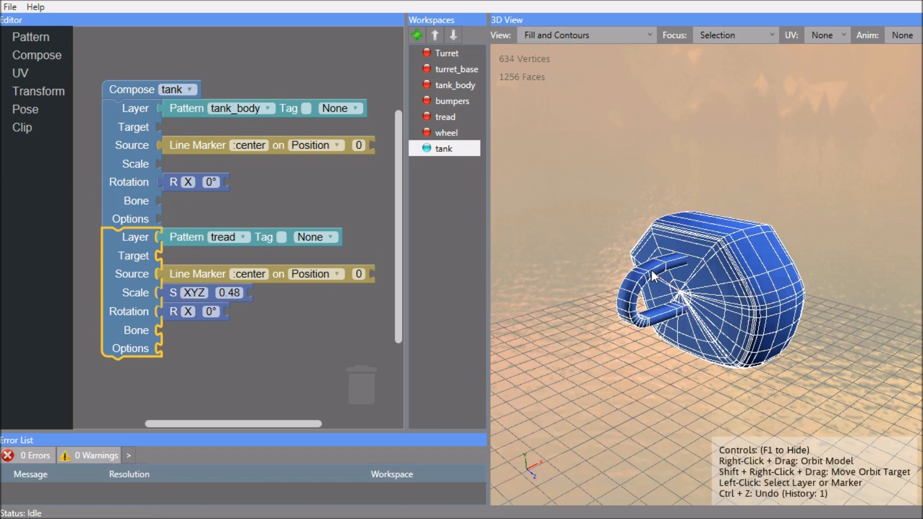
pyautogui.click(642, 275)
pyautogui.press('r')
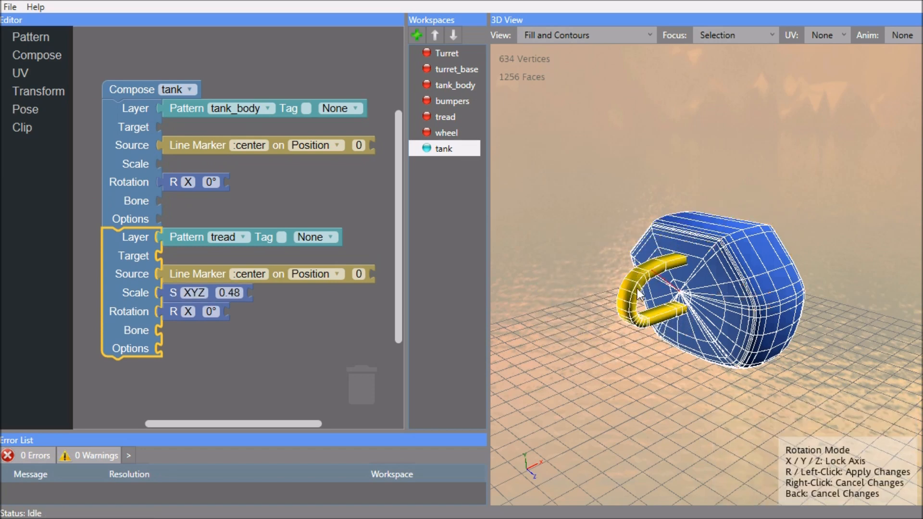
pyautogui.press('y')
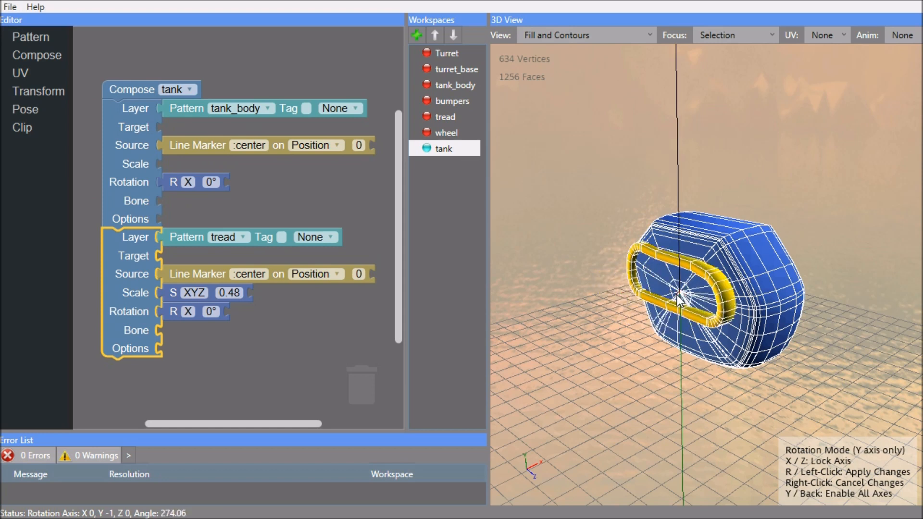
pyautogui.click(679, 301)
# - Move the tread layer to X -13.24, Y -52.46, Z 9.55 beside the tank body and set its scale to 0.59
pyautogui.press('t')
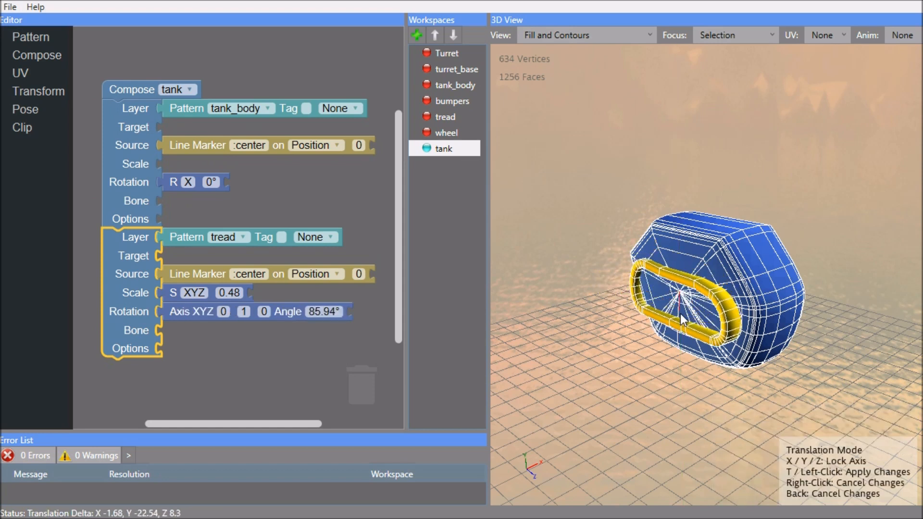
pyautogui.click(676, 336)
pyautogui.press('s')
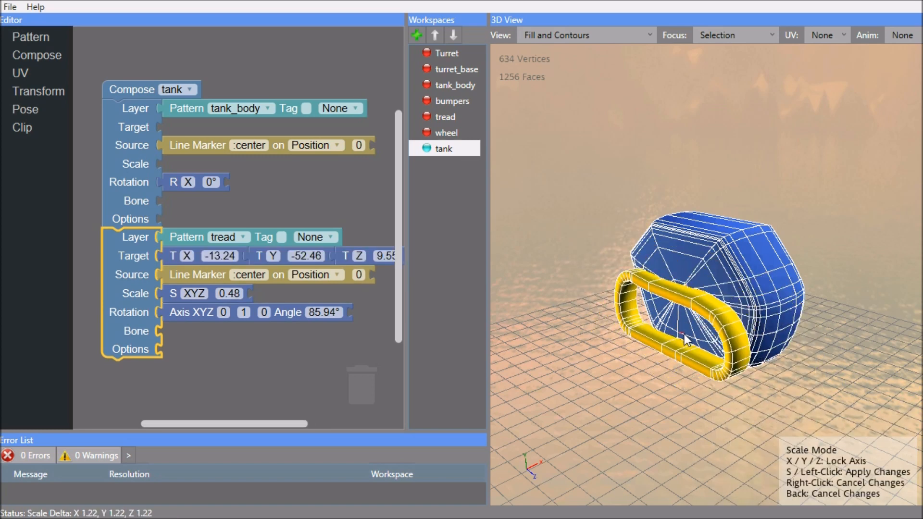
pyautogui.click(685, 334)
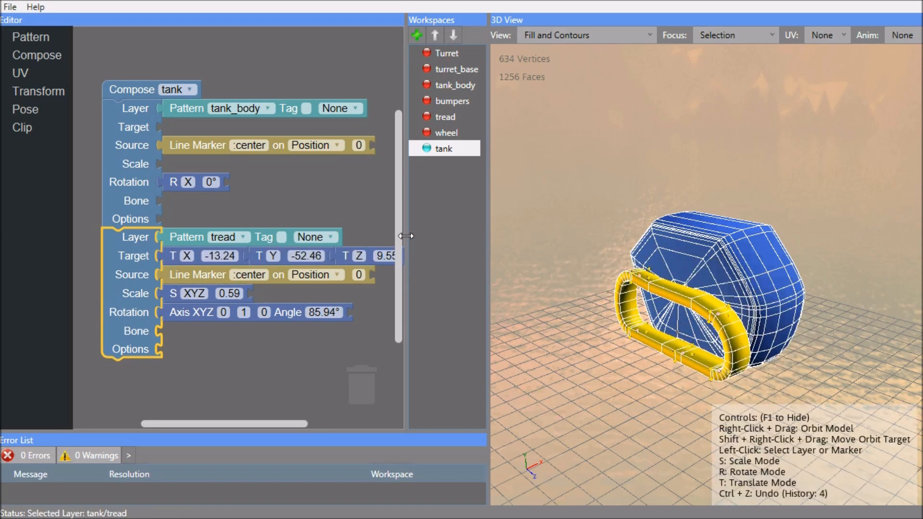
# - Duplicate the tread layer below the original and mirror the copy to the opposite side of the tank body through its options
pyautogui.scroll(-3, 402, 250)
pyautogui.rightClick(131, 196)
pyautogui.click(159, 210)
pyautogui.moveTo(130, 192); pyautogui.dragTo(128, 306)
pyautogui.click(42, 54)
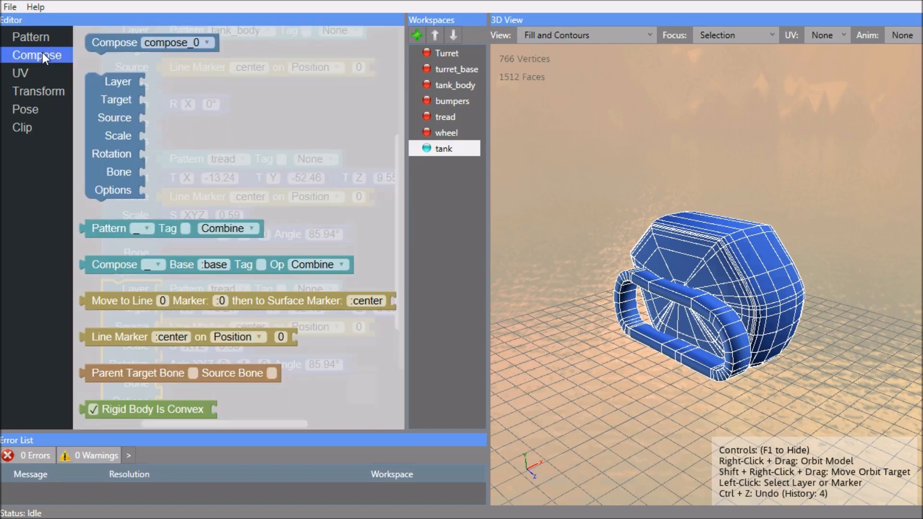
pyautogui.scroll(-3, 117, 188)
pyautogui.moveTo(97, 378); pyautogui.dragTo(176, 402)
# - Attach a wheel pattern to the near tread at marker :2 of line 0, on the loop's upper front bend
pyautogui.moveTo(825, 252); pyautogui.dragTo(733, 255, button='right')
pyautogui.click(727, 278)
pyautogui.click(715, 273)
pyautogui.click(717, 272)
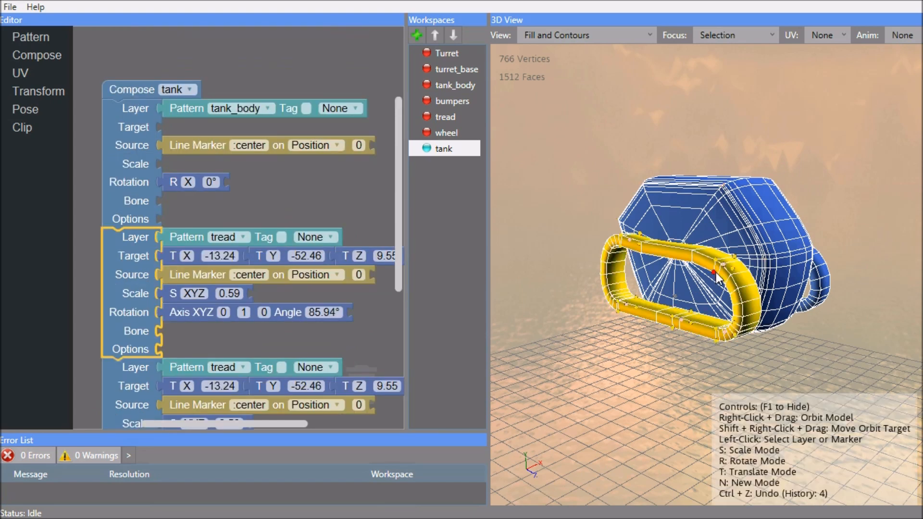
pyautogui.press('n')
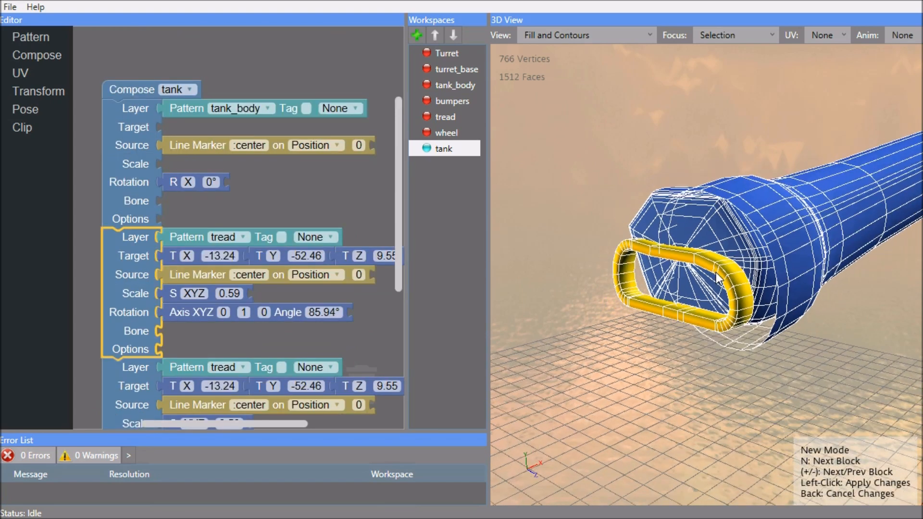
pyautogui.press('n')
pyautogui.press('n')
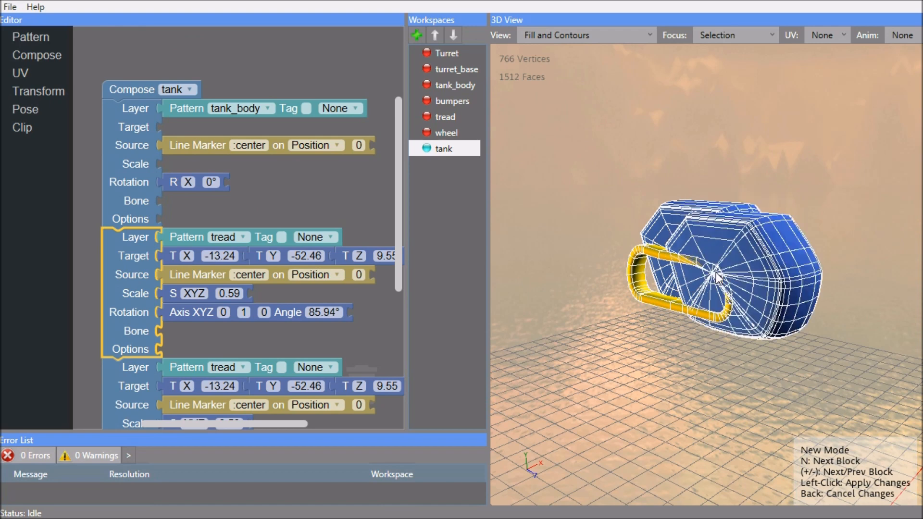
pyautogui.press('n')
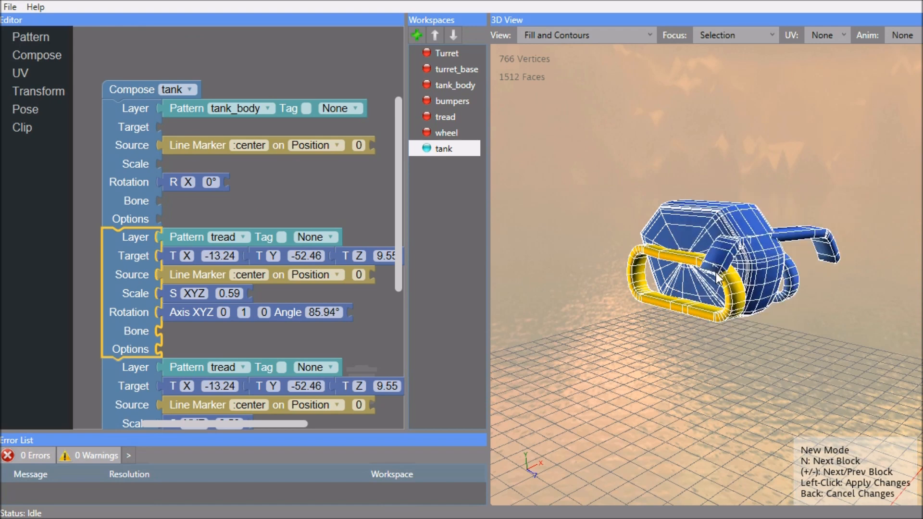
pyautogui.press('n')
pyautogui.press('n')
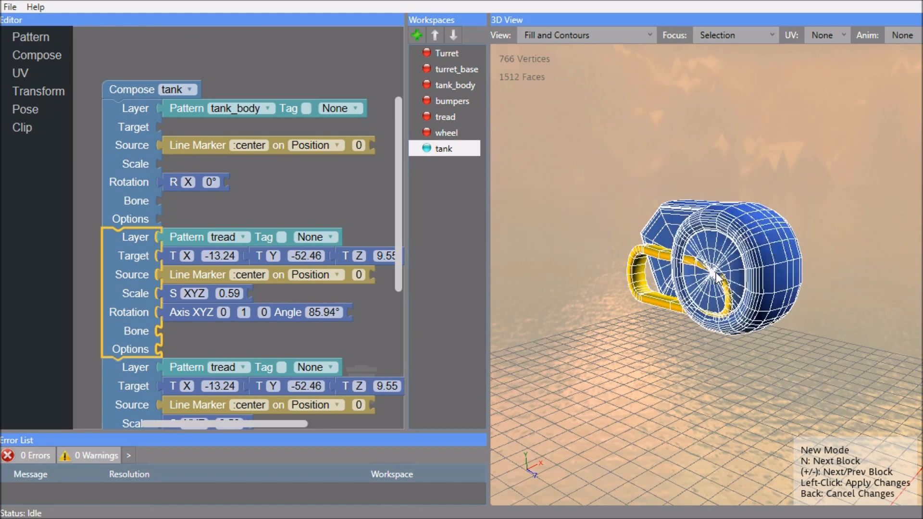
pyautogui.click(737, 255)
# - Move the wheel inside the front end of the near tread loop and reduce its scale to 0.5
pyautogui.click(764, 247)
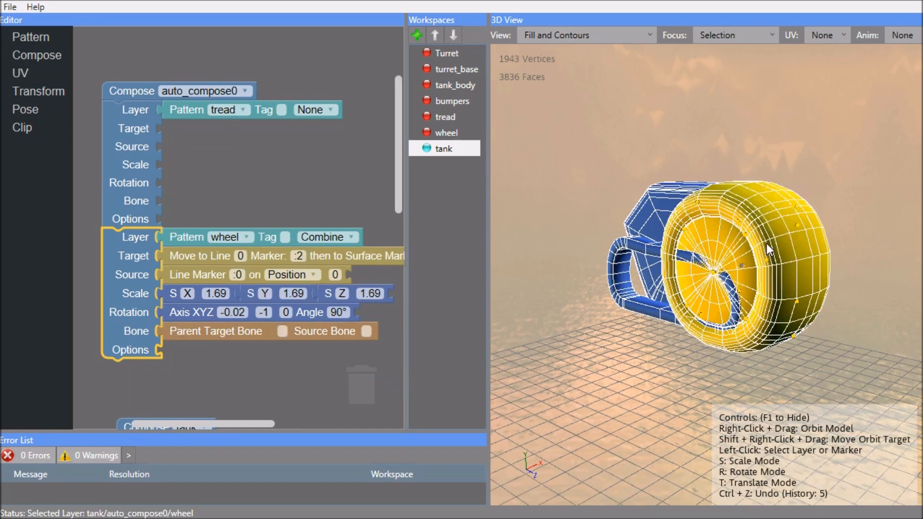
pyautogui.press('s')
pyautogui.click(728, 255)
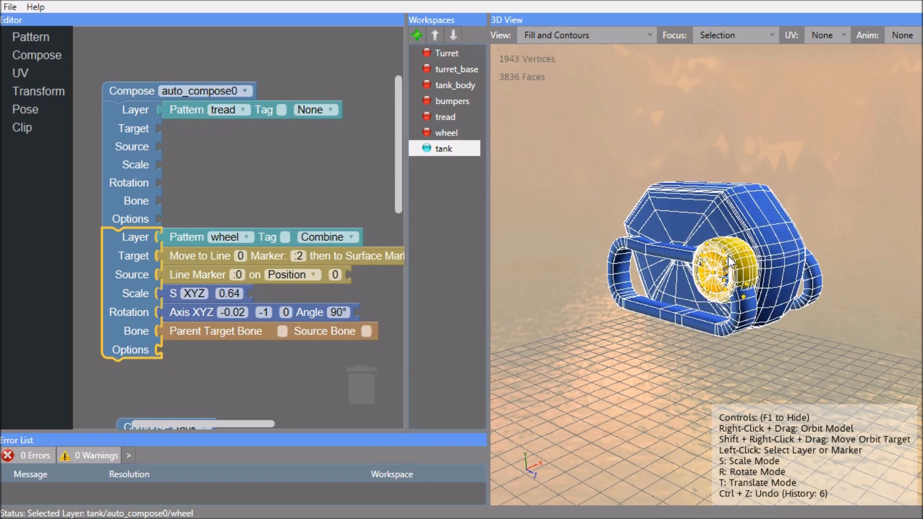
pyautogui.press('t')
pyautogui.click(700, 287)
pyautogui.press('s')
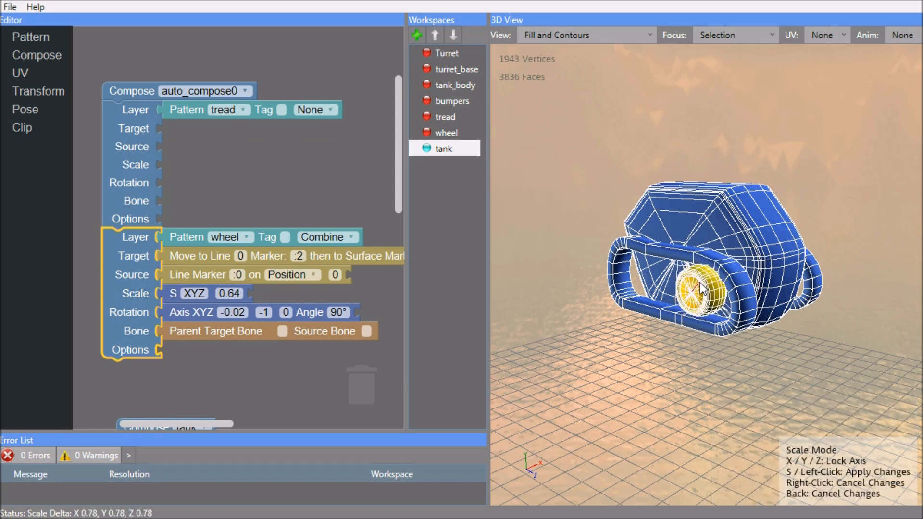
pyautogui.click(701, 283)
# - Examine how the tread and wheel layers are composed, including the wheel's target and source marker blocks
pyautogui.moveTo(700, 283); pyautogui.dragTo(710, 314, button='right')
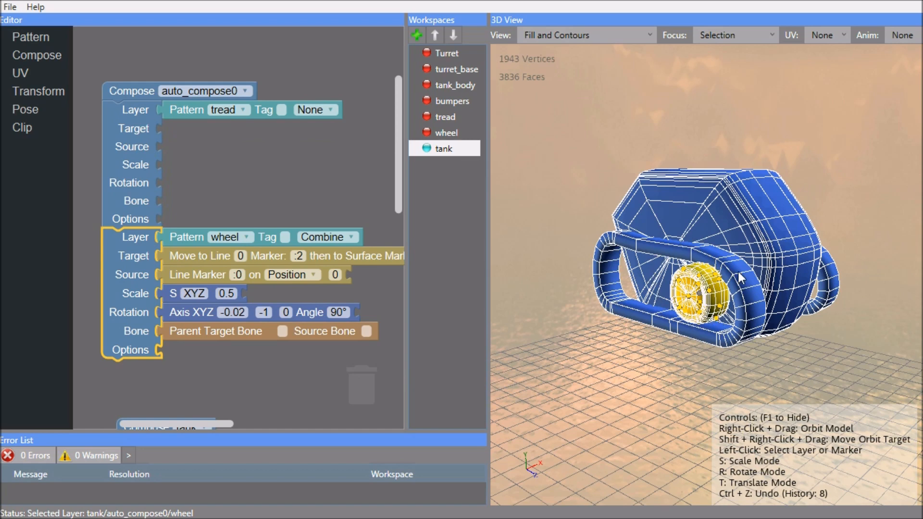
pyautogui.scroll(2, 754, 253)
pyautogui.click(727, 264)
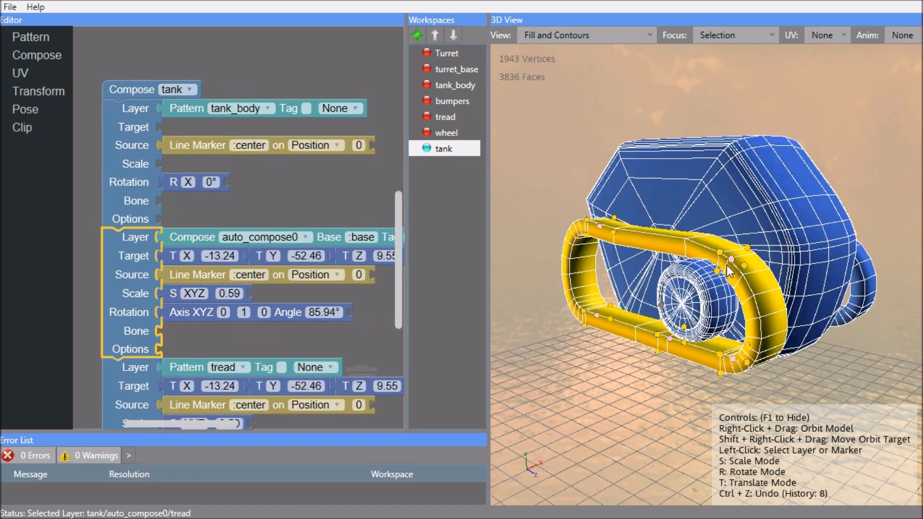
pyautogui.click(710, 309)
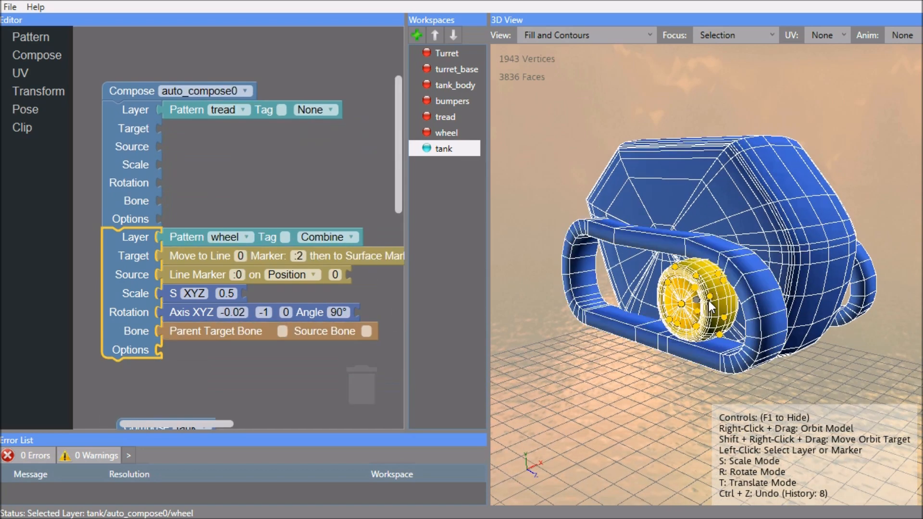
pyautogui.click(726, 269)
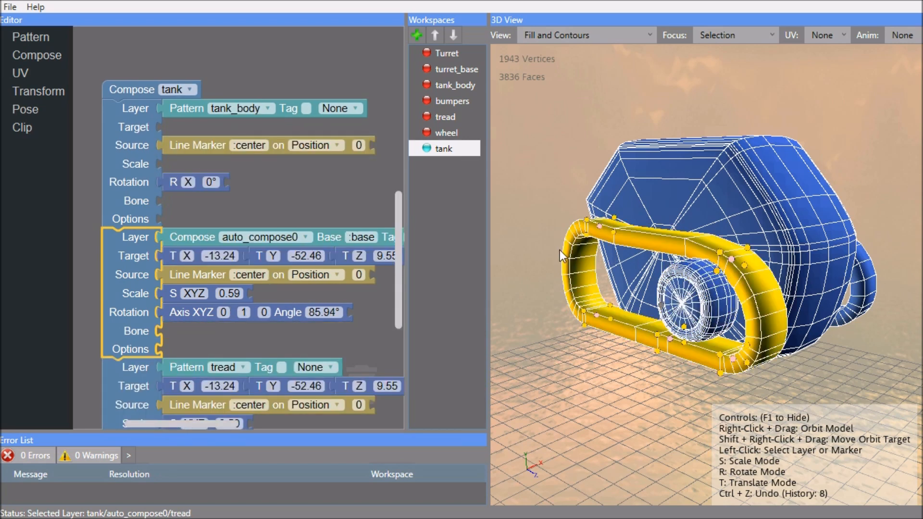
pyautogui.click(702, 302)
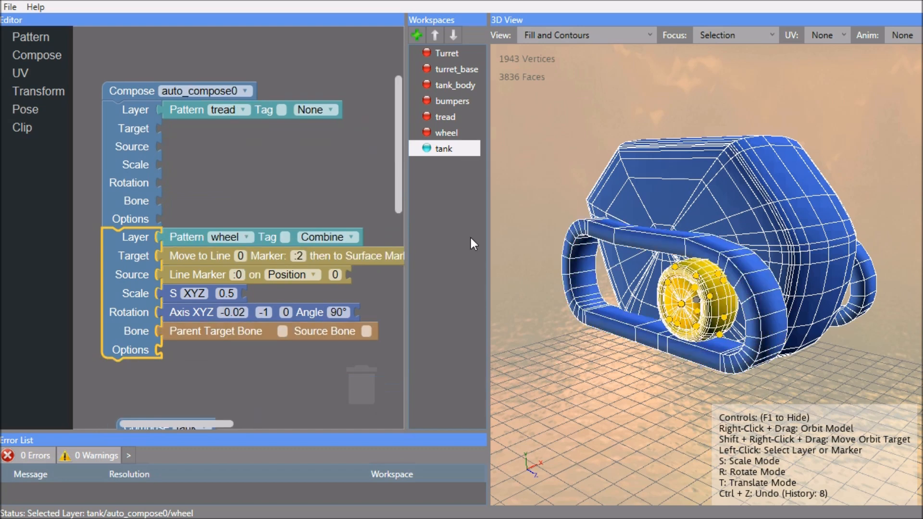
pyautogui.click(206, 258)
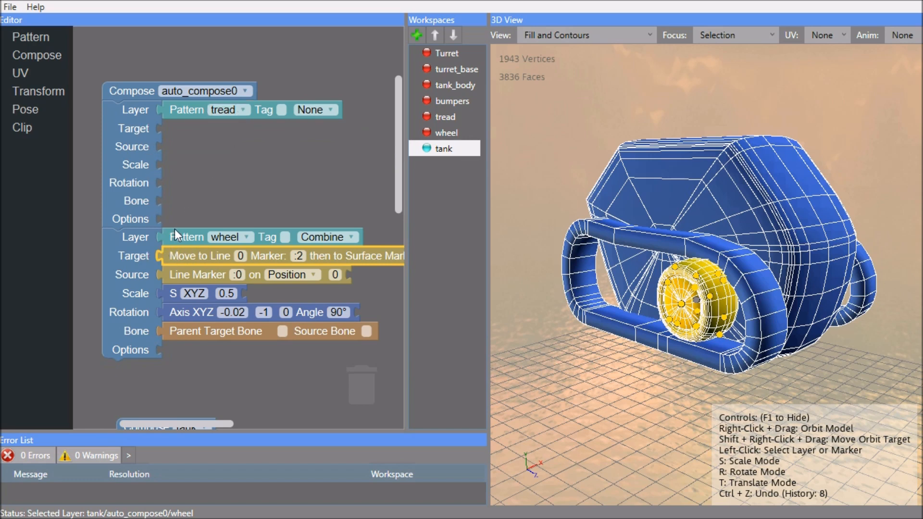
pyautogui.click(194, 275)
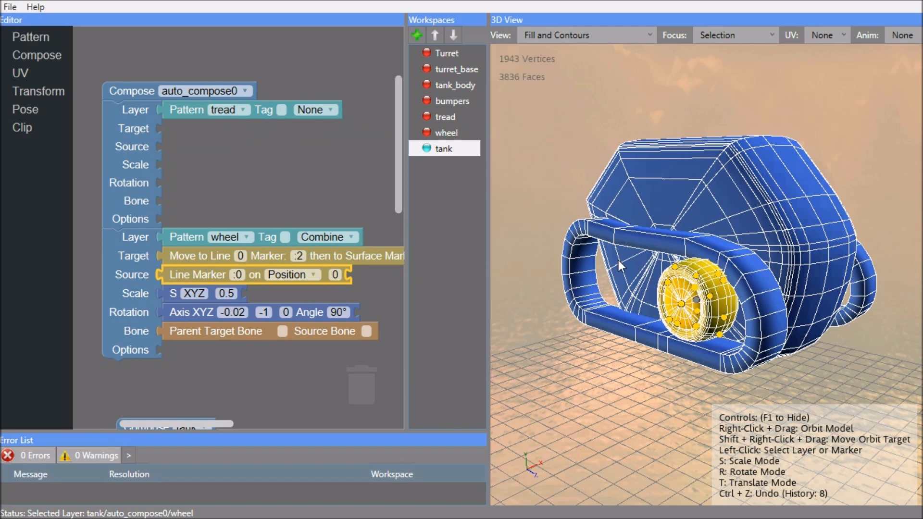
# - Inspect the tread pattern's position curve and its points, close it without changes, and return to the tank composition
pyautogui.scroll(-3, 639, 258)
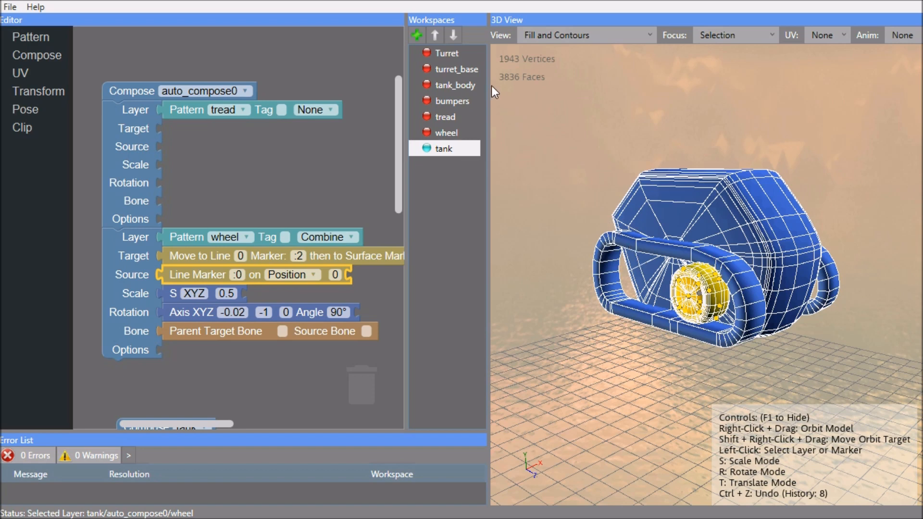
pyautogui.click(446, 116)
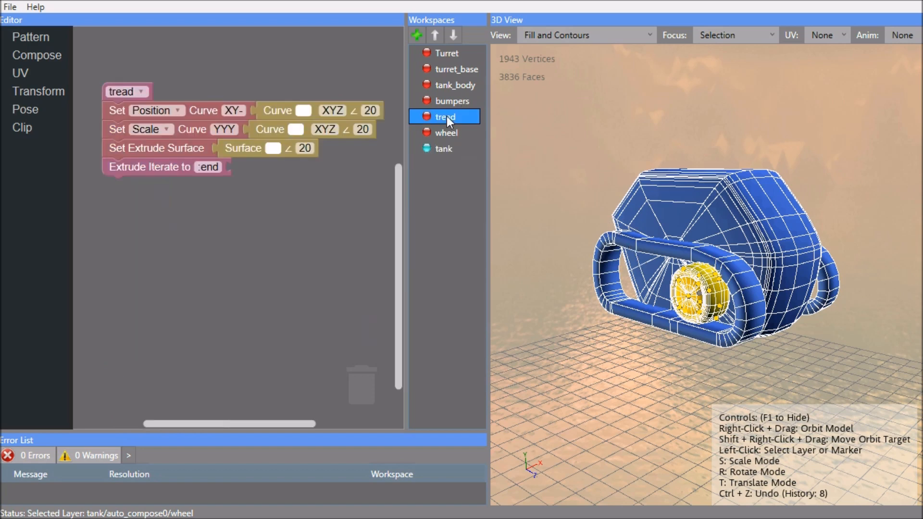
pyautogui.click(317, 110)
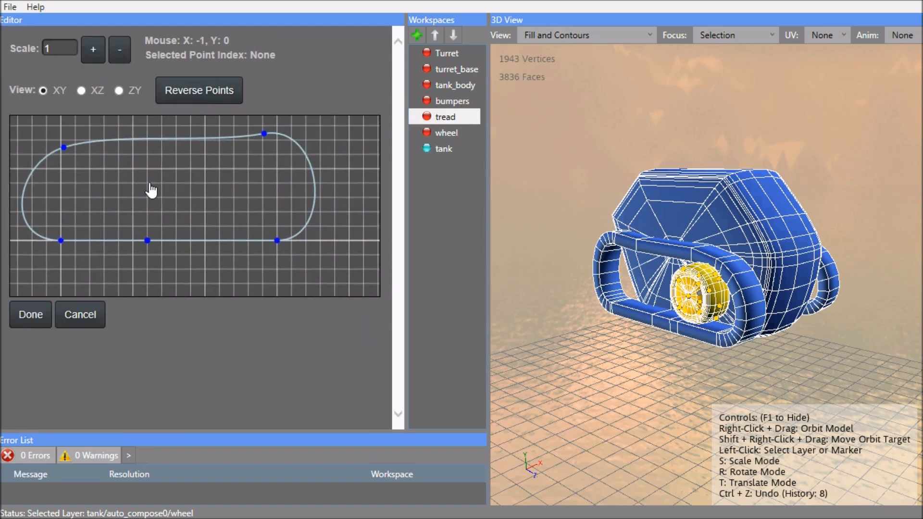
pyautogui.moveTo(265, 200); pyautogui.dragTo(257, 222)
pyautogui.click(91, 315)
pyautogui.click(443, 153)
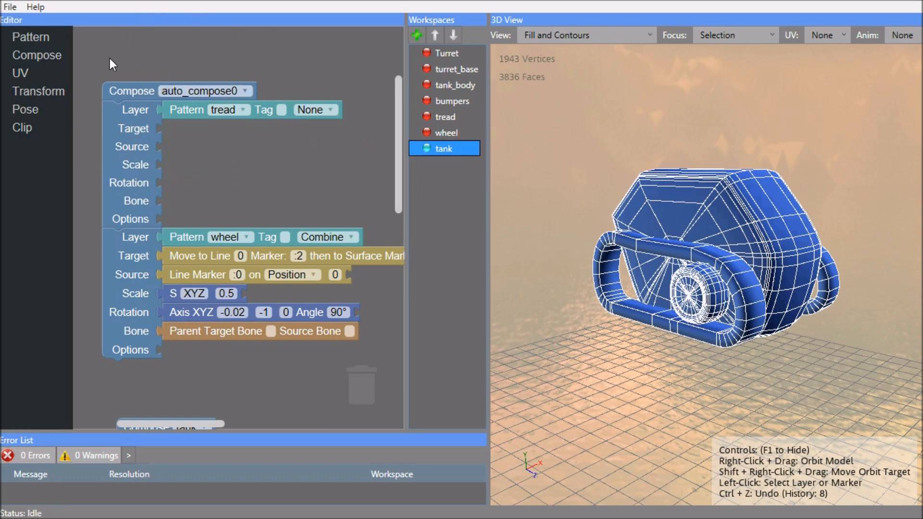
# - Examine the auto_compose0 tread-and-wheel composition by itself in 3D and how the tank composition uses it as a layer
pyautogui.click(123, 91)
pyautogui.moveTo(623, 187)
pyautogui.mouseDown(button='right')
pyautogui.moveTo(732, 235)
pyautogui.moveTo(868, 235)
pyautogui.moveTo(800, 211)
pyautogui.moveTo(666, 237)
pyautogui.moveTo(737, 317)
pyautogui.mouseUp(button='right')
pyautogui.click(729, 266)
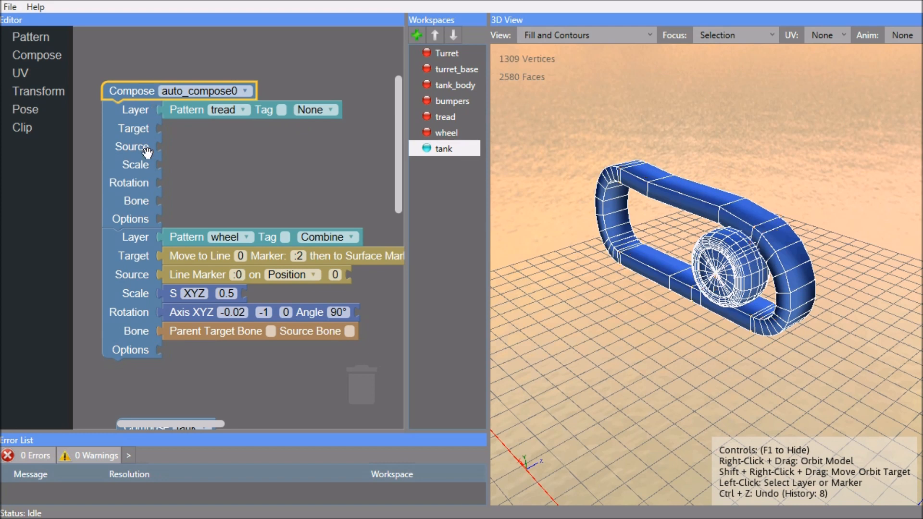
pyautogui.click(135, 120)
pyautogui.click(135, 267)
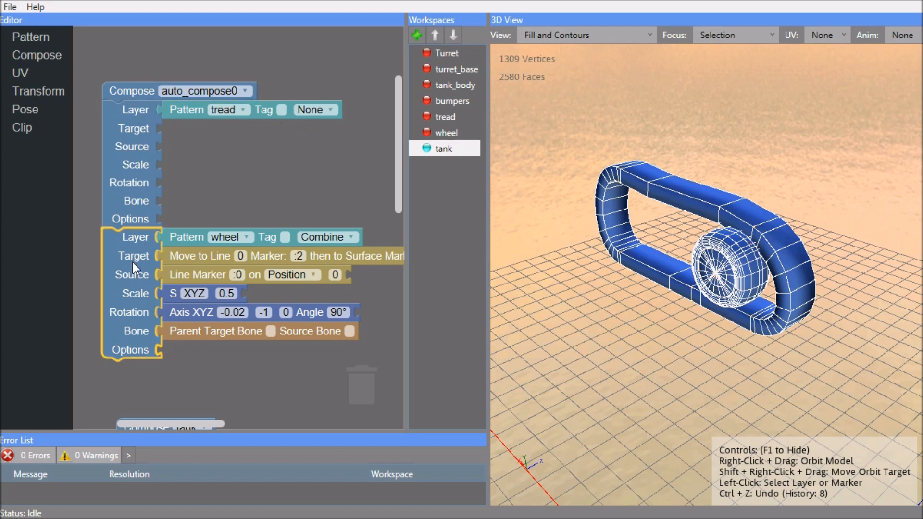
pyautogui.moveTo(401, 100); pyautogui.dragTo(396, 232)
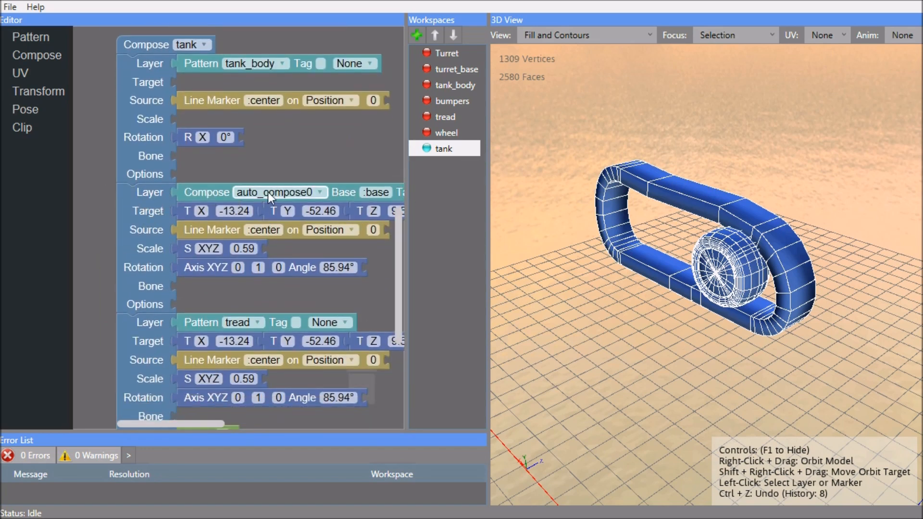
pyautogui.click(154, 208)
pyautogui.moveTo(716, 204)
pyautogui.mouseDown(button='right')
pyautogui.moveTo(439, 189)
pyautogui.moveTo(693, 345)
pyautogui.moveTo(702, 222)
pyautogui.mouseUp(button='right')
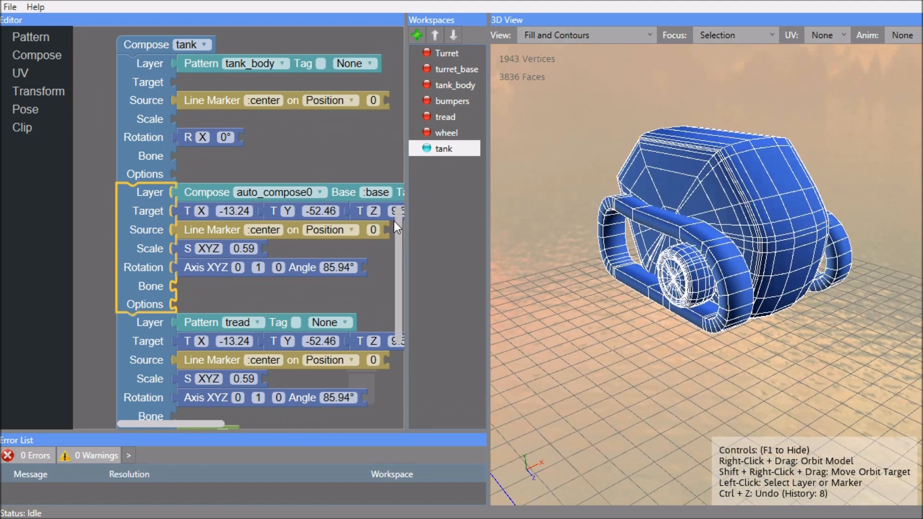
# - Replace the mirrored tread layer in the tank composition with a duplicate of the auto_compose0 layer, carrying over the Mirror X option
pyautogui.scroll(-5, 394, 221)
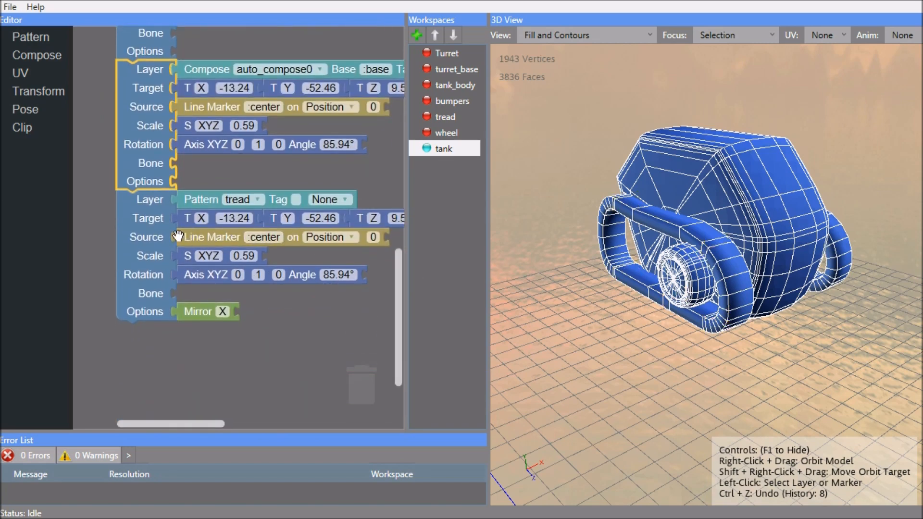
pyautogui.moveTo(142, 236); pyautogui.dragTo(121, 266)
pyautogui.moveTo(176, 340); pyautogui.dragTo(119, 373)
pyautogui.moveTo(127, 251); pyautogui.dragTo(367, 388)
pyautogui.rightClick(152, 119)
pyautogui.click(164, 128)
pyautogui.moveTo(164, 129); pyautogui.dragTo(145, 226)
pyautogui.moveTo(110, 370); pyautogui.dragTo(192, 309)
pyautogui.moveTo(823, 279)
pyautogui.mouseDown(button='right')
pyautogui.moveTo(526, 287)
pyautogui.moveTo(592, 325)
pyautogui.moveTo(847, 305)
pyautogui.moveTo(645, 283)
pyautogui.moveTo(817, 288)
pyautogui.mouseUp(button='right')
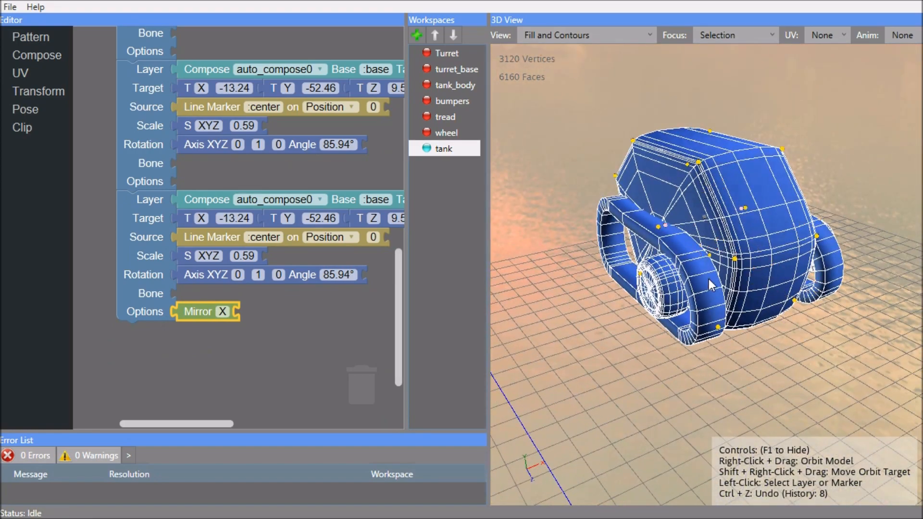
# - Move the near tread's wheel inward by about 6.8 in X, 2.5 in Y and 3.4 in Z
pyautogui.click(670, 285)
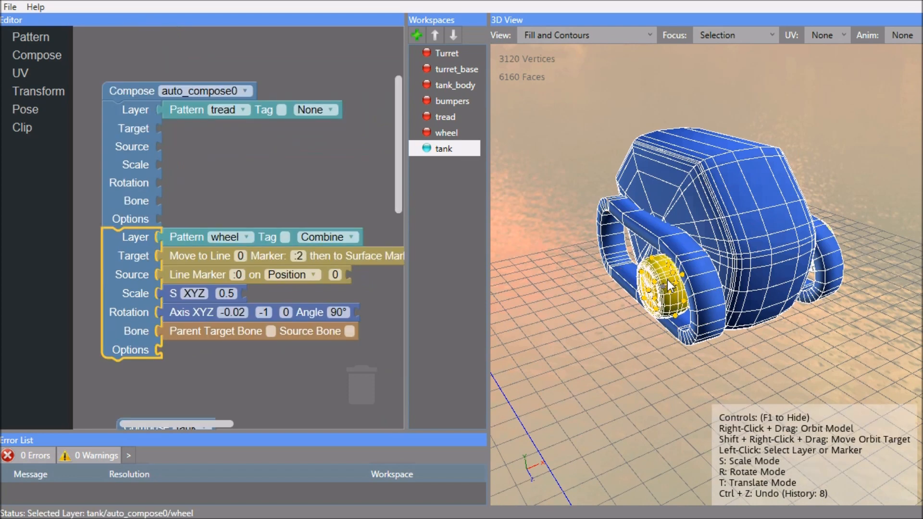
pyautogui.press('t')
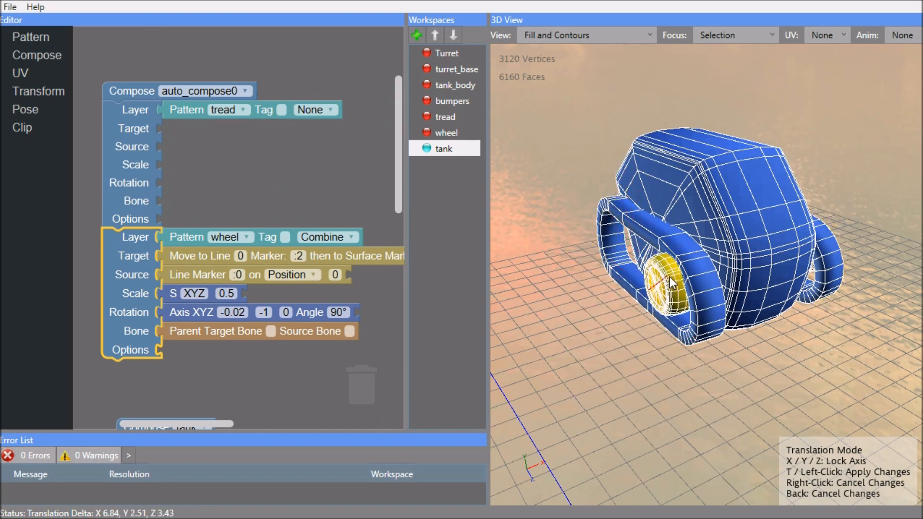
pyautogui.click(669, 280)
# - Attach a turret_base pattern to the tank body's :center line marker
pyautogui.moveTo(669, 280); pyautogui.dragTo(722, 265, button='right')
pyautogui.click(702, 252)
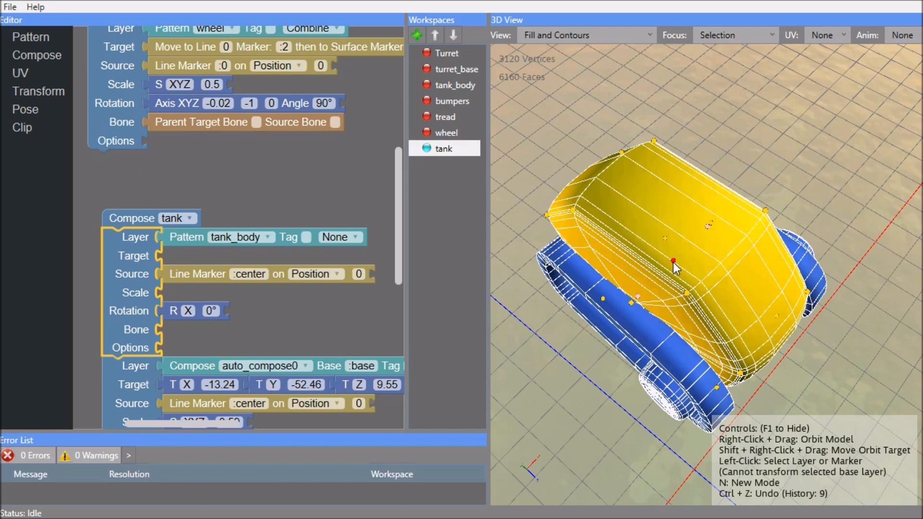
pyautogui.press('n')
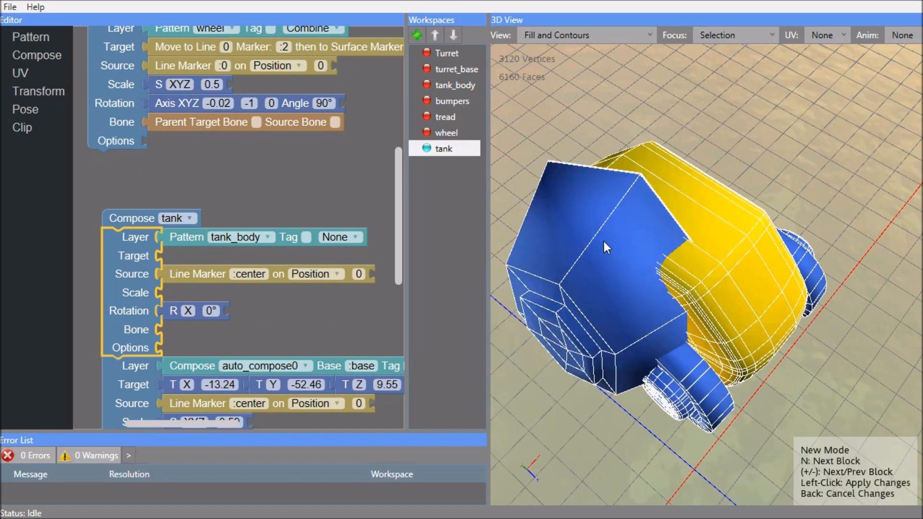
pyautogui.click(623, 261)
pyautogui.moveTo(624, 261); pyautogui.dragTo(720, 264, button='right')
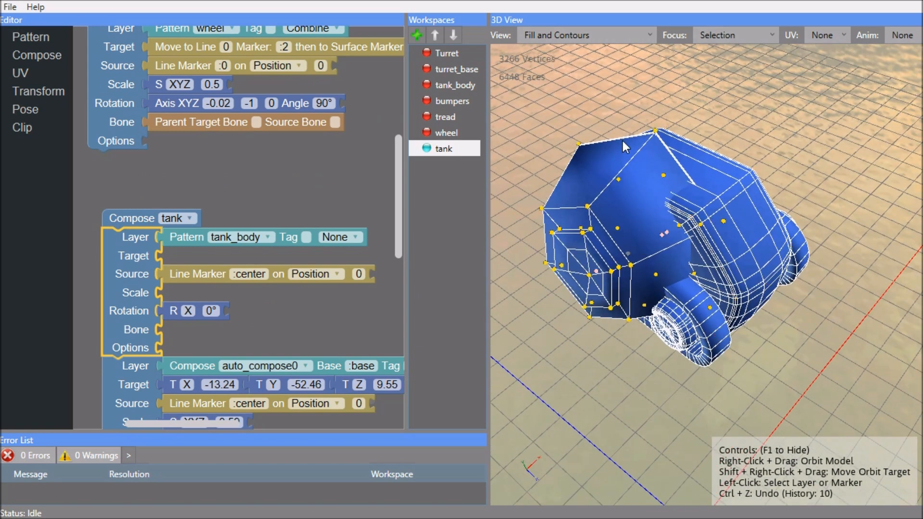
# - Remove the rotation block from the turret_base layer and reduce its scale to 0.59
pyautogui.click(636, 204)
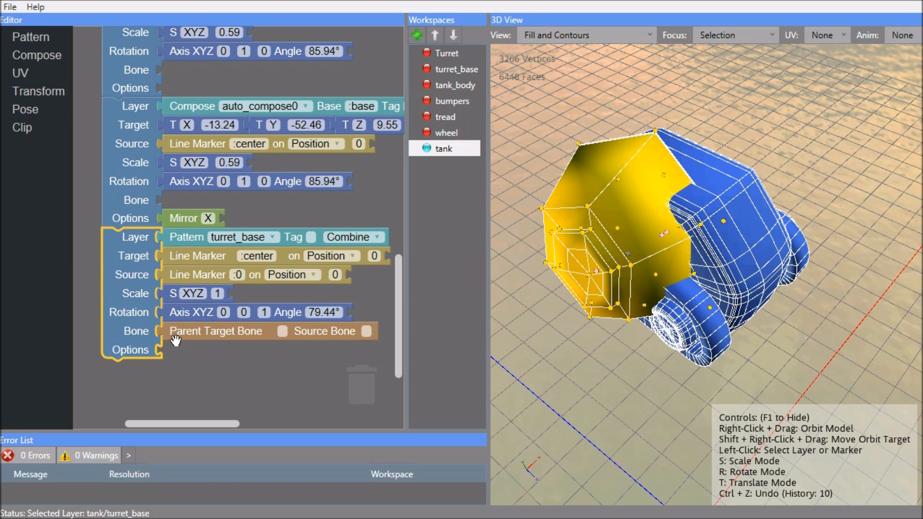
pyautogui.moveTo(188, 315); pyautogui.dragTo(360, 388)
pyautogui.click(622, 221)
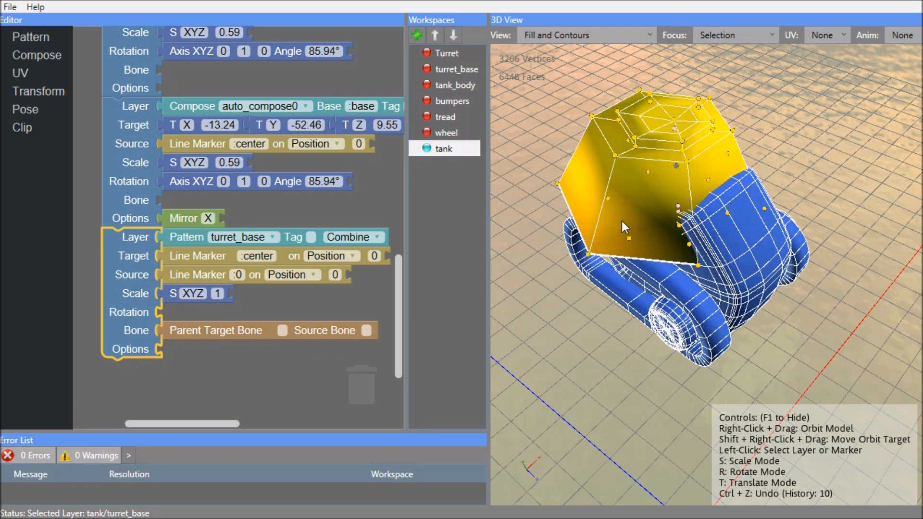
pyautogui.press('s')
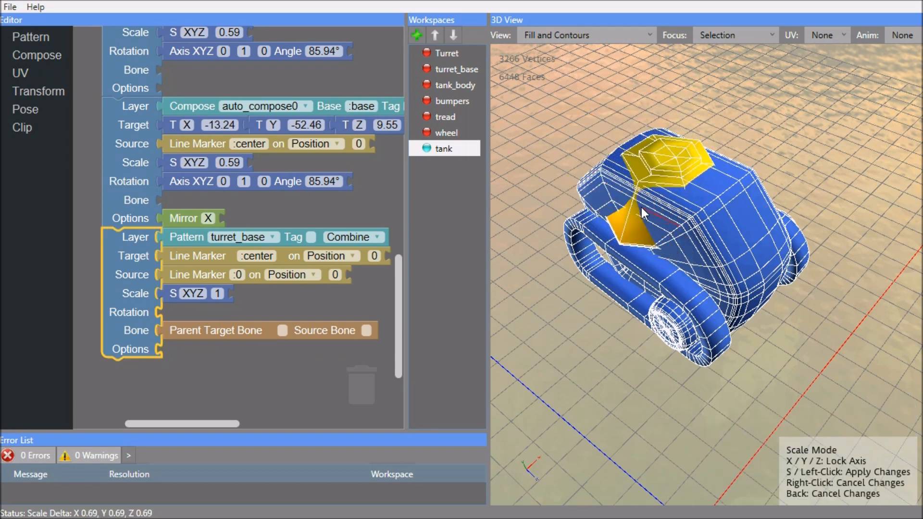
pyautogui.click(649, 202)
# - Raise the turret base along the Y axis toward the top of the tank body
pyautogui.press('t')
pyautogui.press('y')
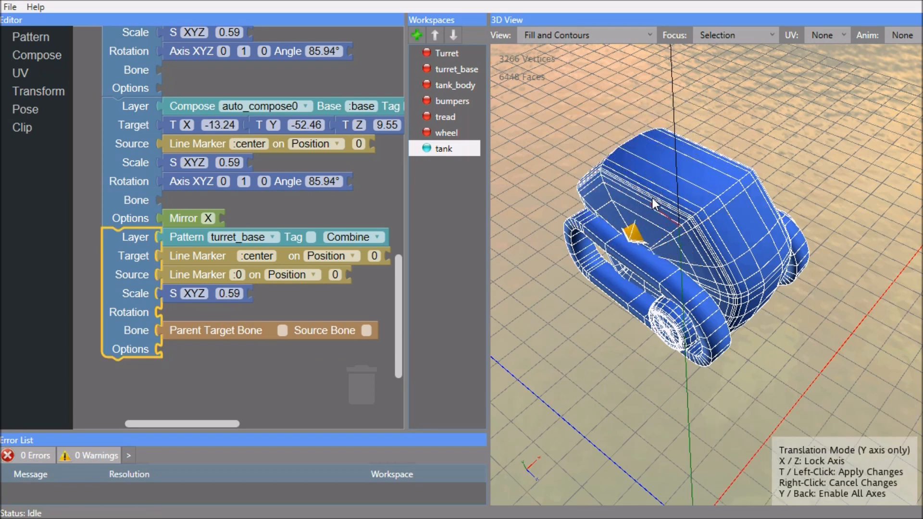
pyautogui.click(659, 163)
pyautogui.moveTo(669, 177); pyautogui.dragTo(727, 222, button='right')
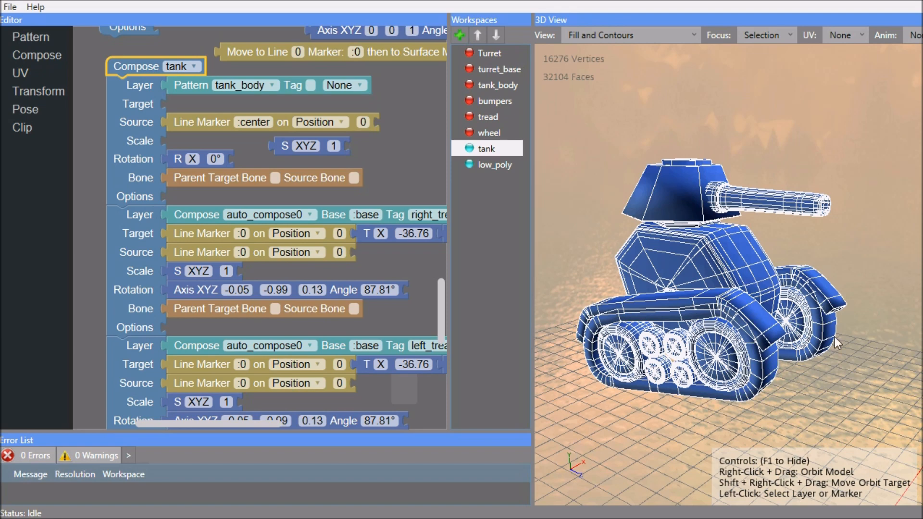
# - Display the low_poly composition of the finished tank in 3D and inspect its LowPoly x 5 option
pyautogui.click(496, 168)
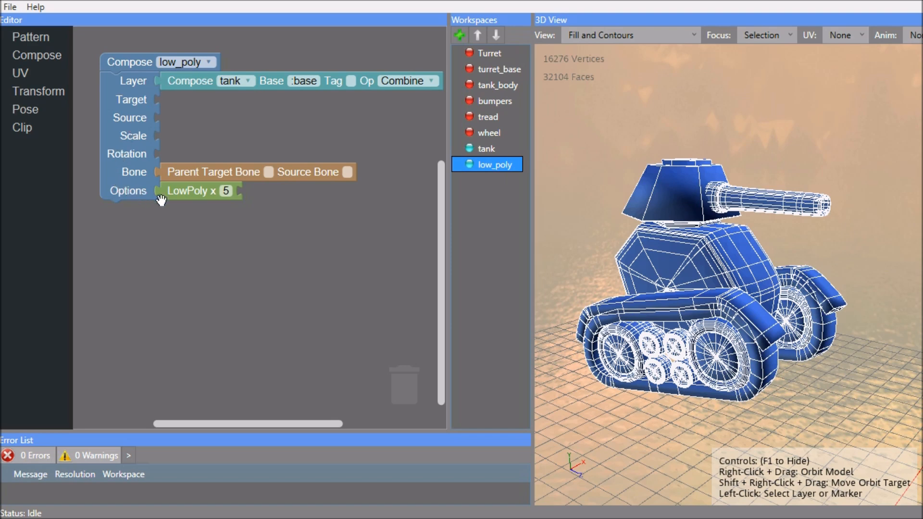
pyautogui.click(127, 62)
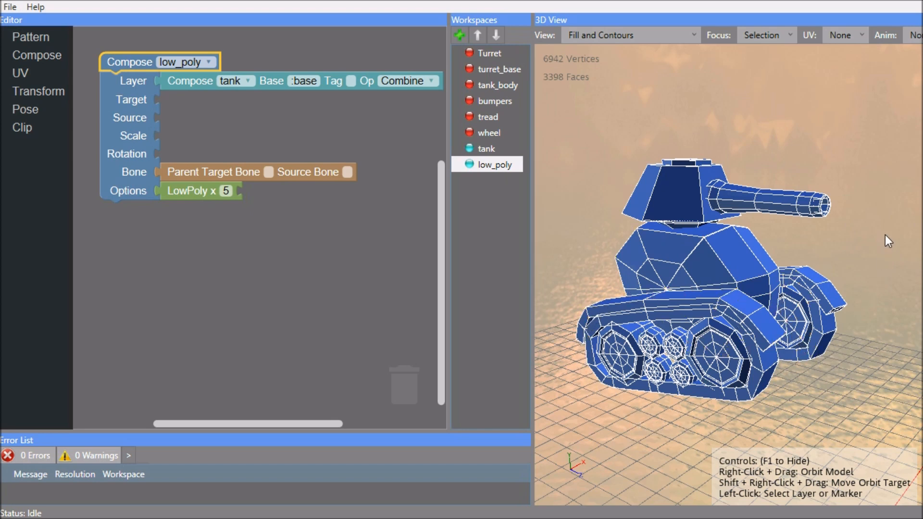
pyautogui.moveTo(885, 235); pyautogui.dragTo(861, 246, button='right')
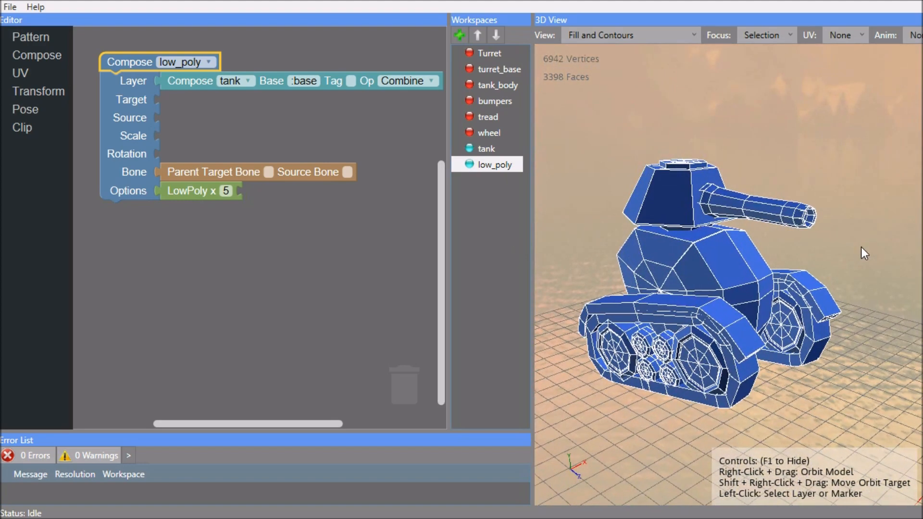
pyautogui.click(224, 195)
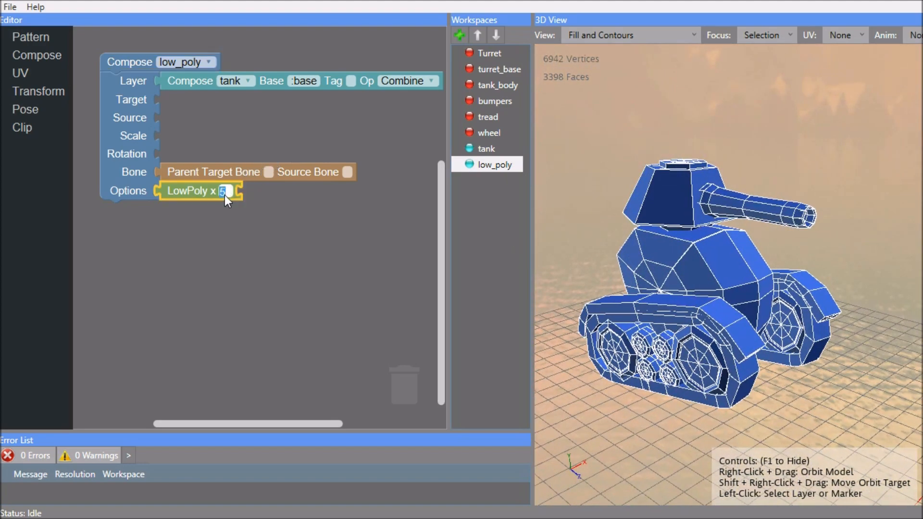
# - Check the curve and surface angle settings of the Turret pattern and display that pattern in 3D
pyautogui.click(490, 55)
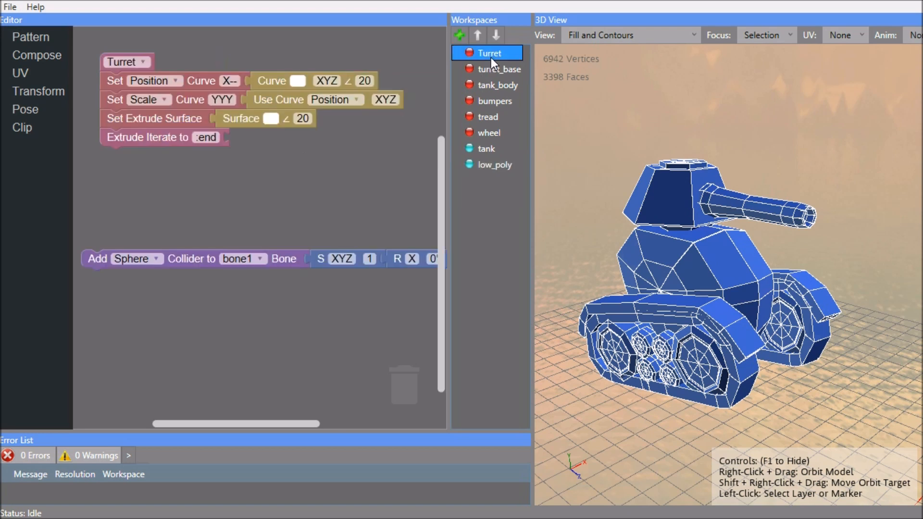
pyautogui.click(367, 85)
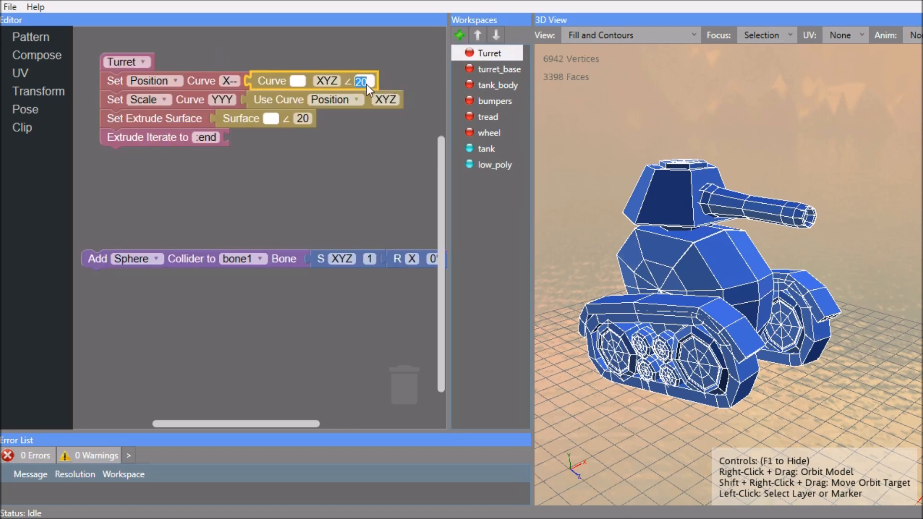
pyautogui.click(304, 118)
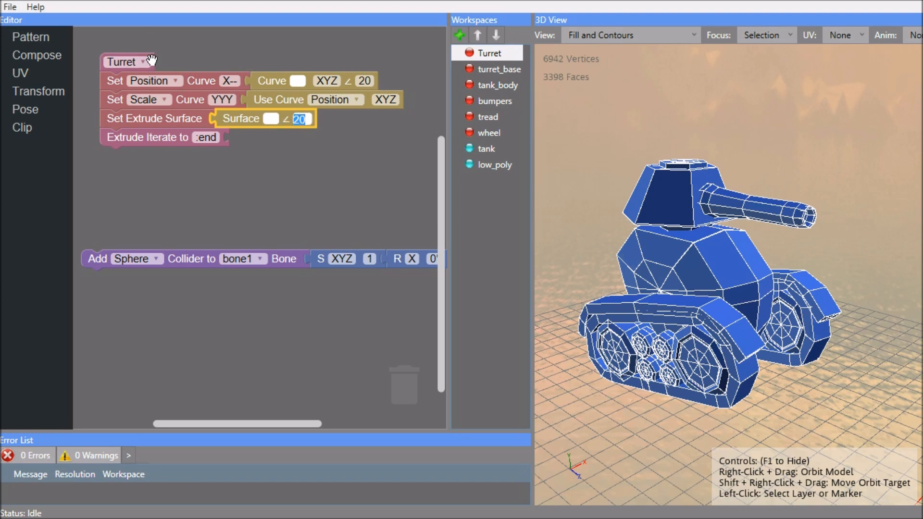
pyautogui.click(151, 58)
# - Try angle values of 200 and 2 on the Turret's extrude surface to compare mesh density, and restore 20
pyautogui.click(308, 121)
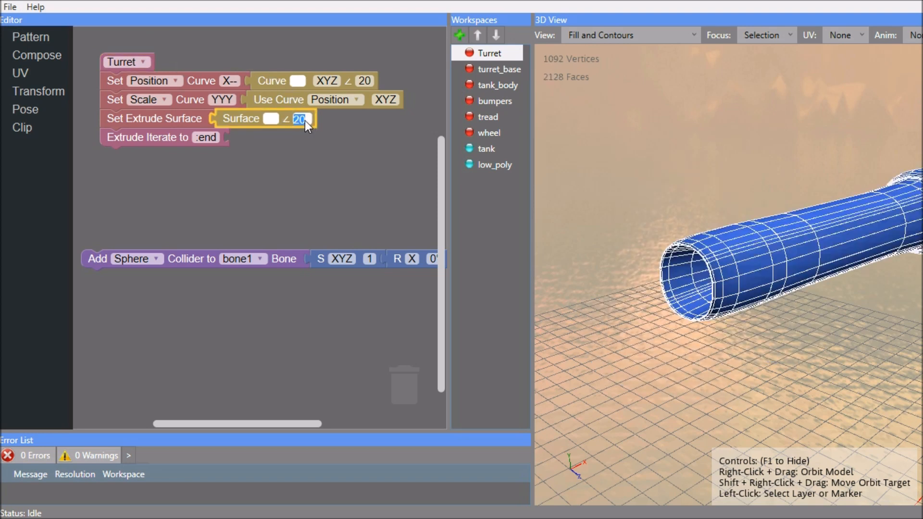
pyautogui.click(309, 120)
pyautogui.write('0')
pyautogui.scroll(-3, 774, 183)
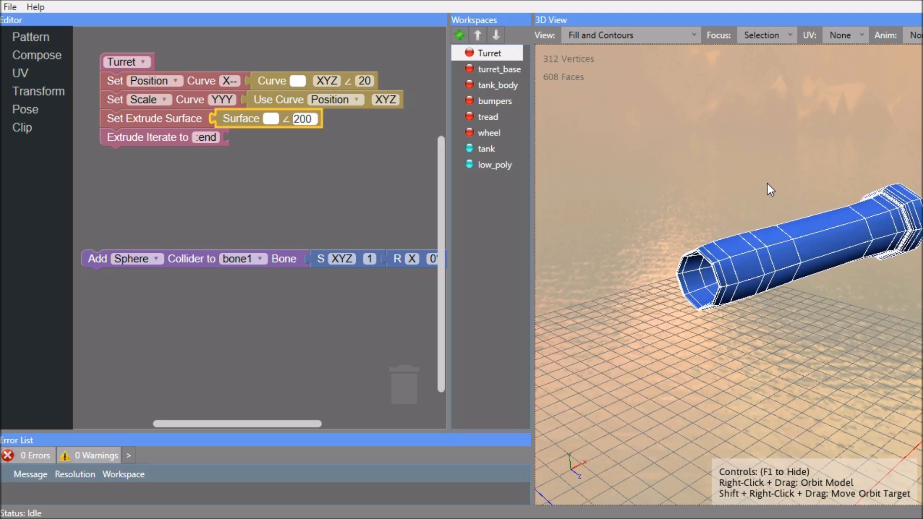
pyautogui.moveTo(759, 189); pyautogui.dragTo(650, 219, button='right')
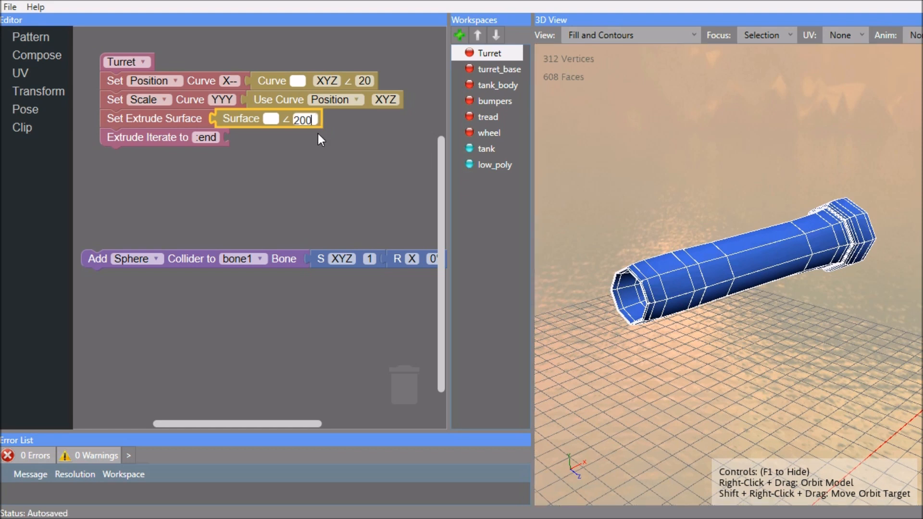
pyautogui.press('BackSpace')
pyautogui.press('BackSpace')
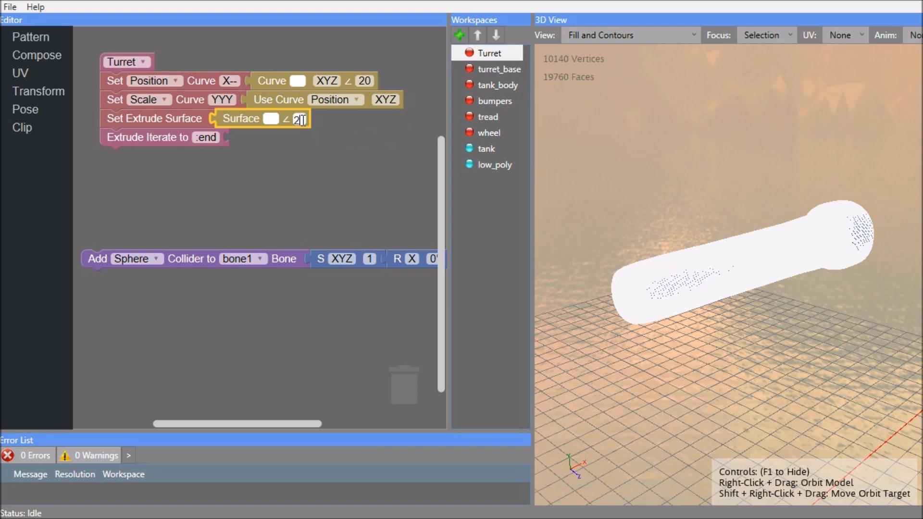
pyautogui.write('0')
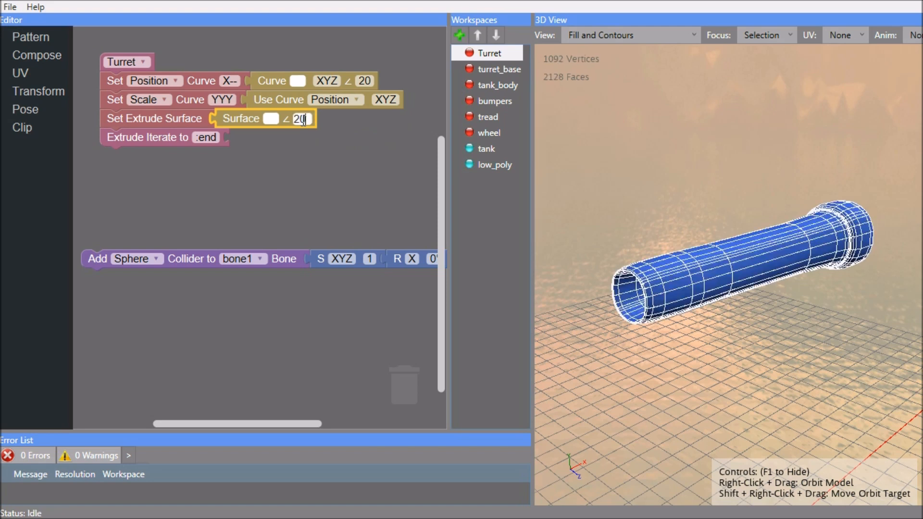
pyautogui.write('0')
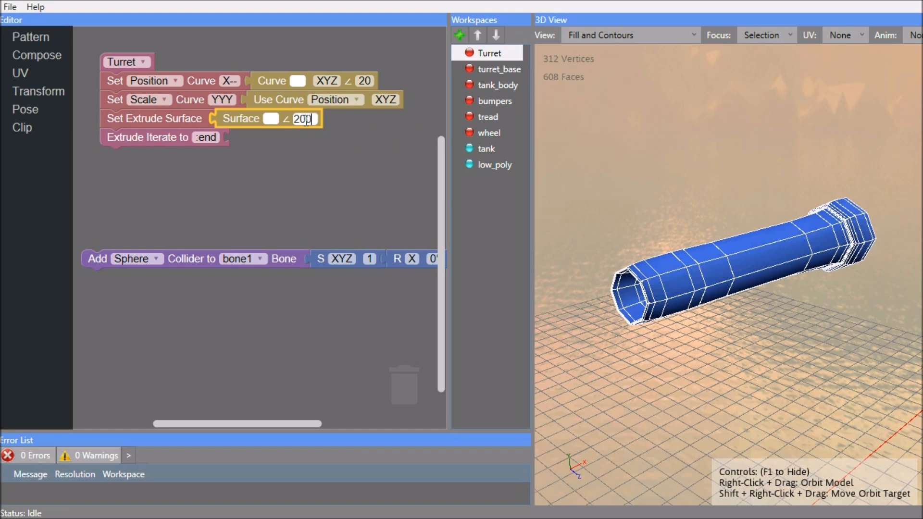
pyautogui.press('BackSpace')
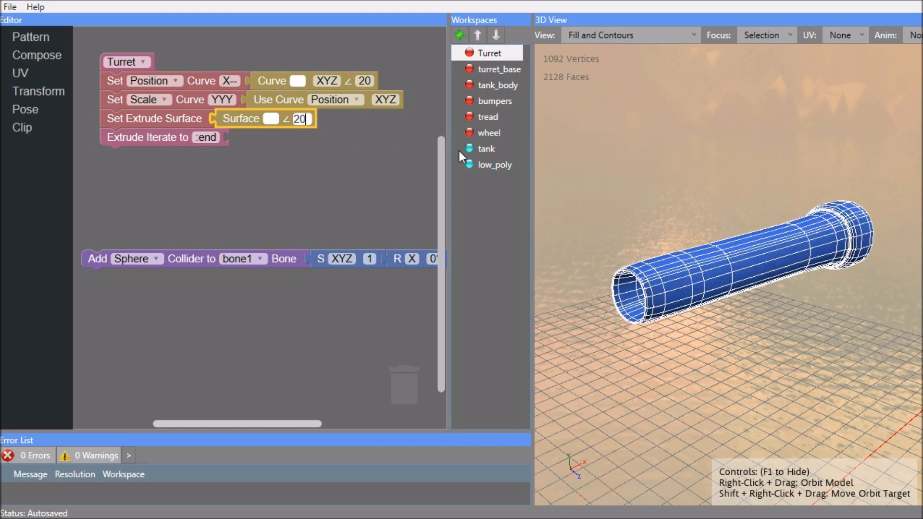
# - Add an animation pose workspace named poses
pyautogui.click(488, 172)
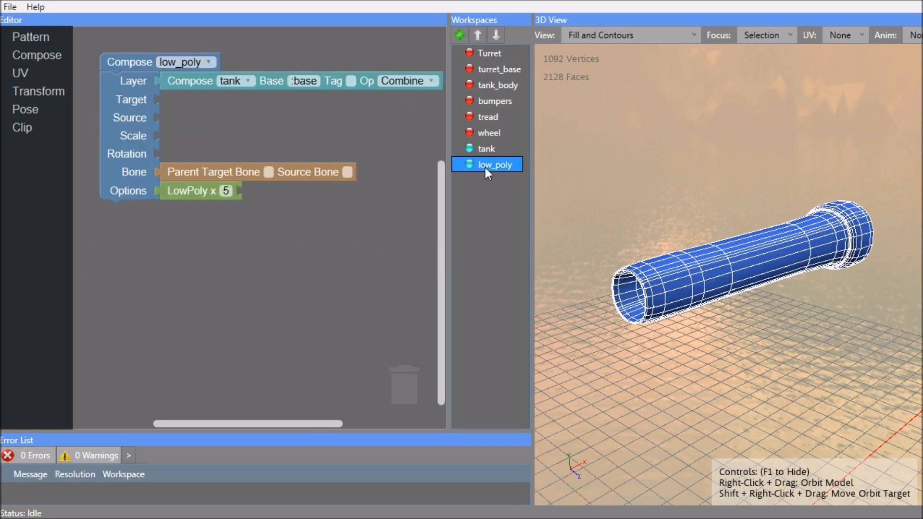
pyautogui.click(459, 36)
pyautogui.click(510, 99)
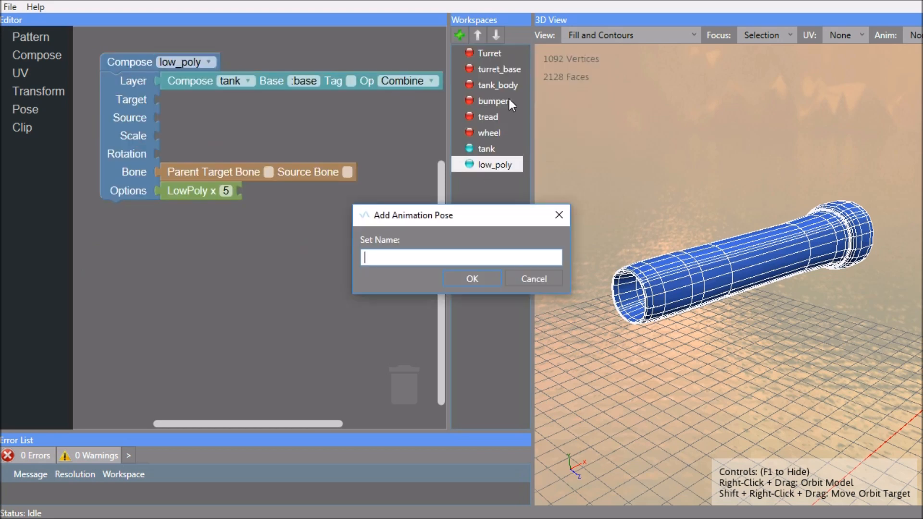
pyautogui.write('poses')
pyautogui.press('Return')
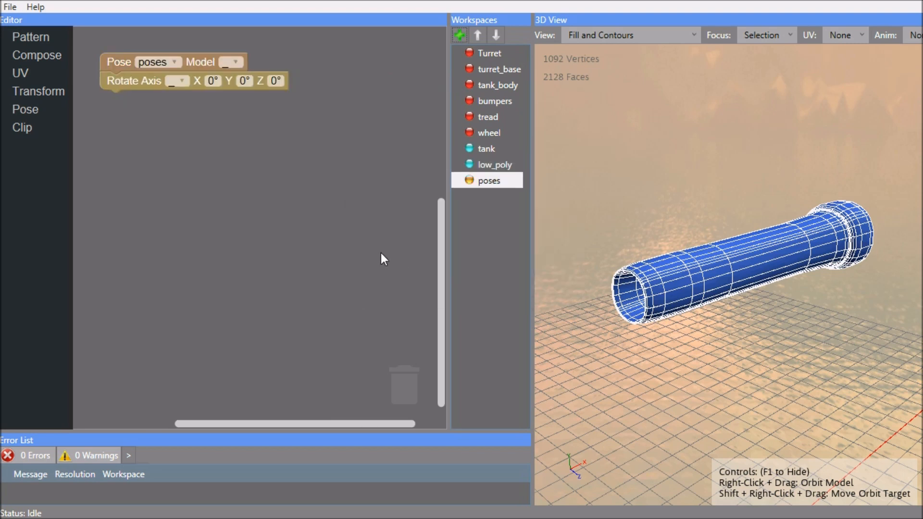
# - Assign the low_poly composition as the model of the new pose
pyautogui.click(234, 62)
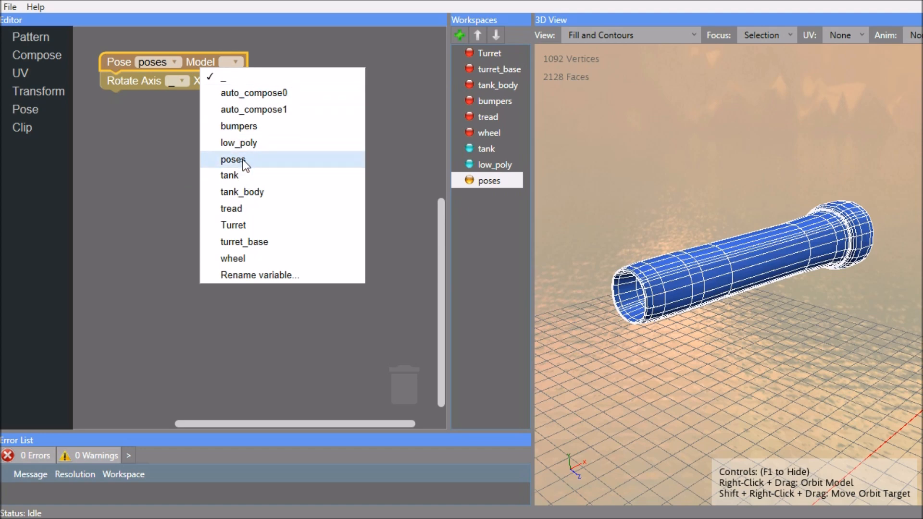
pyautogui.click(243, 144)
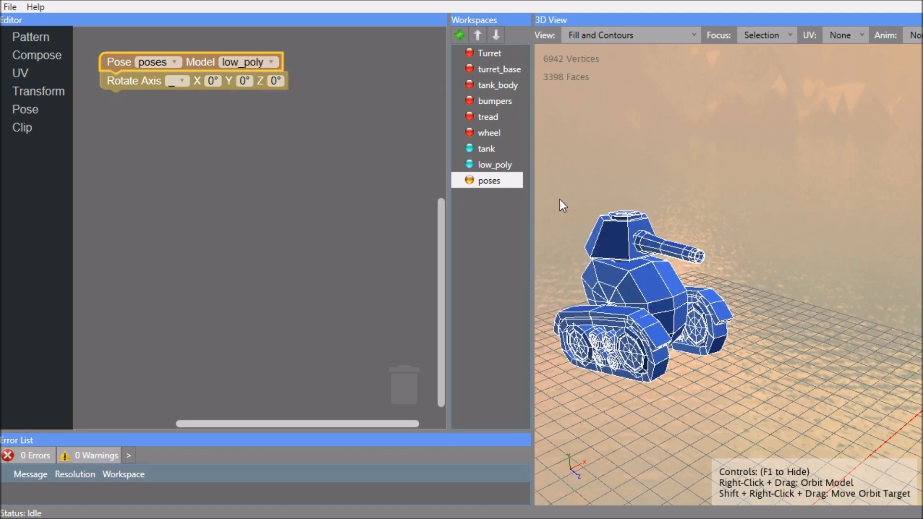
pyautogui.keyDown('shift'); pyautogui.moveTo(778, 260); pyautogui.dragTo(801, 255, button='right'); pyautogui.keyUp('shift')
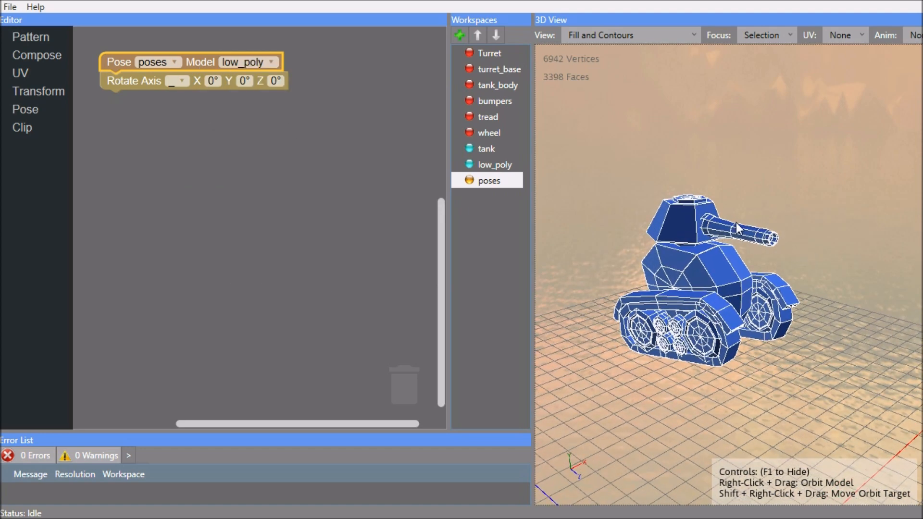
pyautogui.scroll(2, 736, 223)
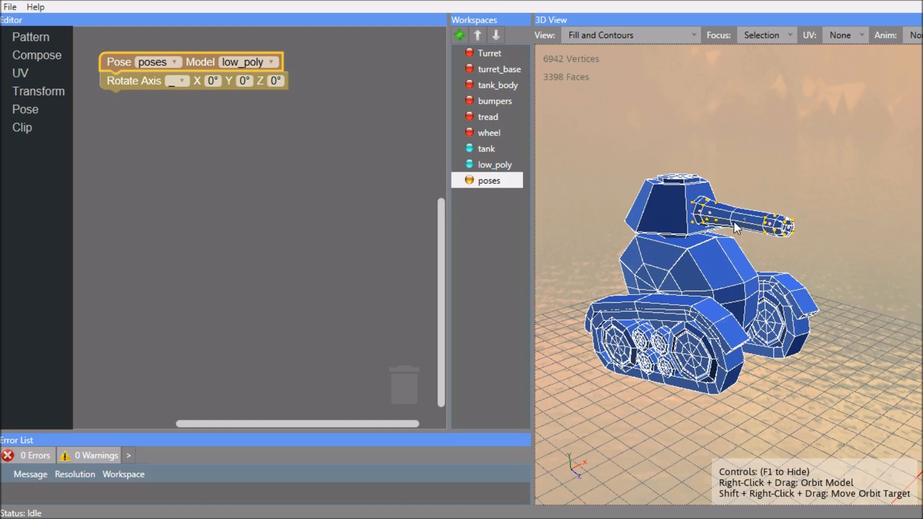
# - Try a 75° Y rotation on the bone tank.right_tread.bumpers.bone1 in the pose
pyautogui.click(175, 80)
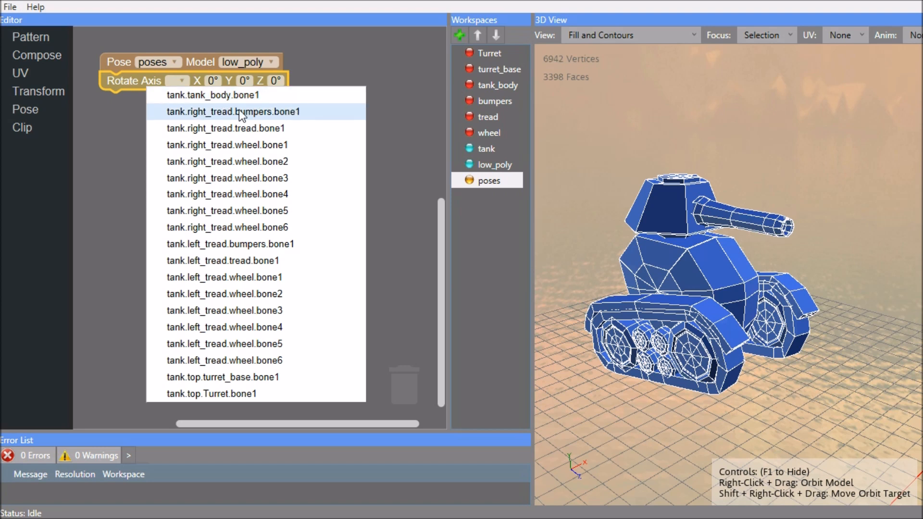
pyautogui.click(258, 112)
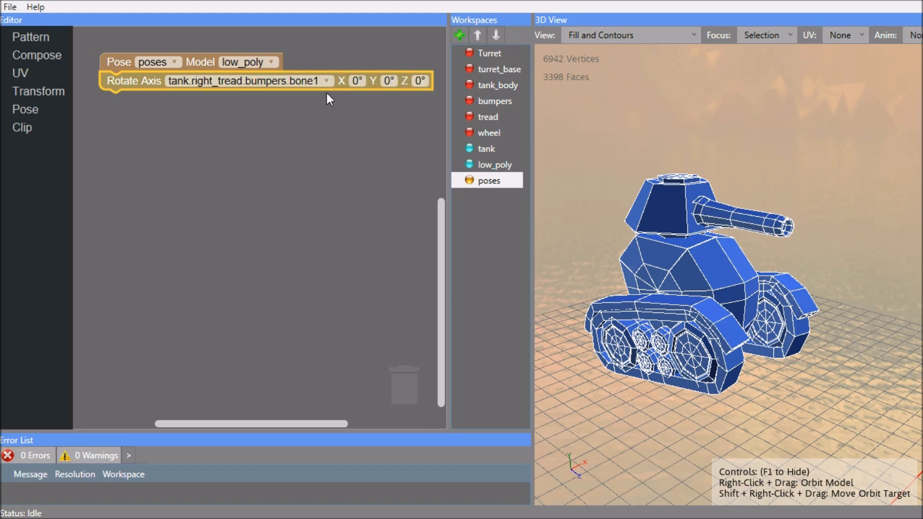
pyautogui.click(392, 79)
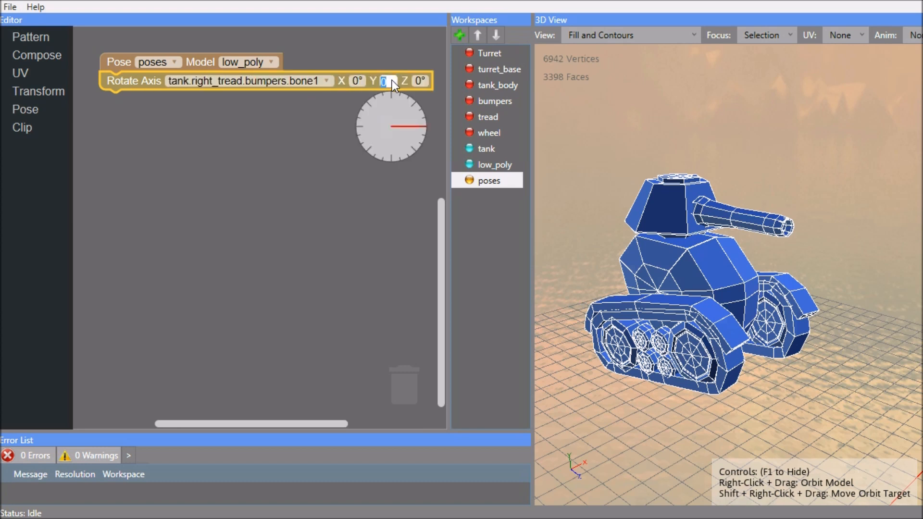
pyautogui.click(398, 108)
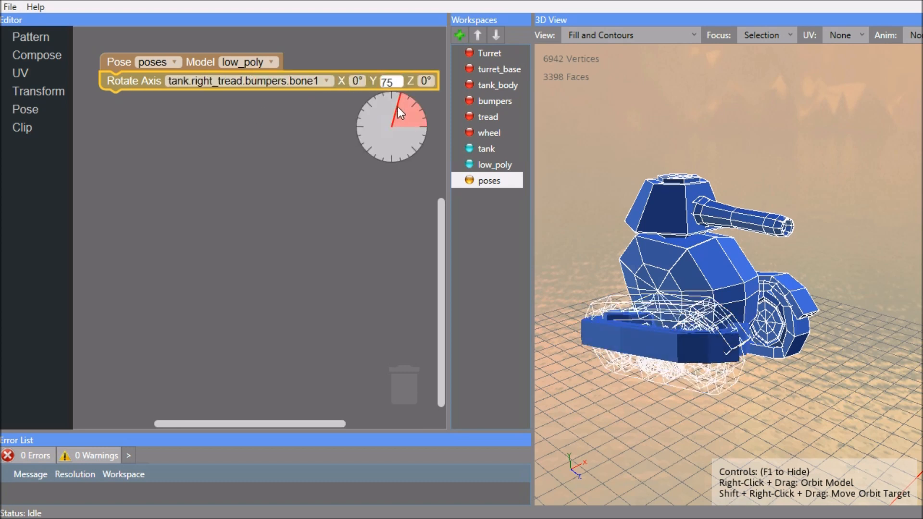
# - Show the model as Fill and Wireframe and set the right tread bumper bone's Y rotation to 300°
pyautogui.click(606, 36)
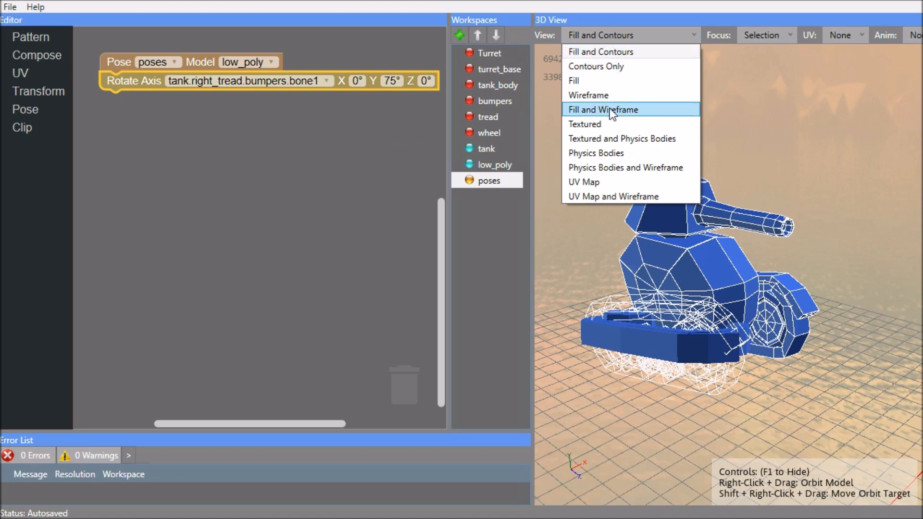
pyautogui.click(645, 110)
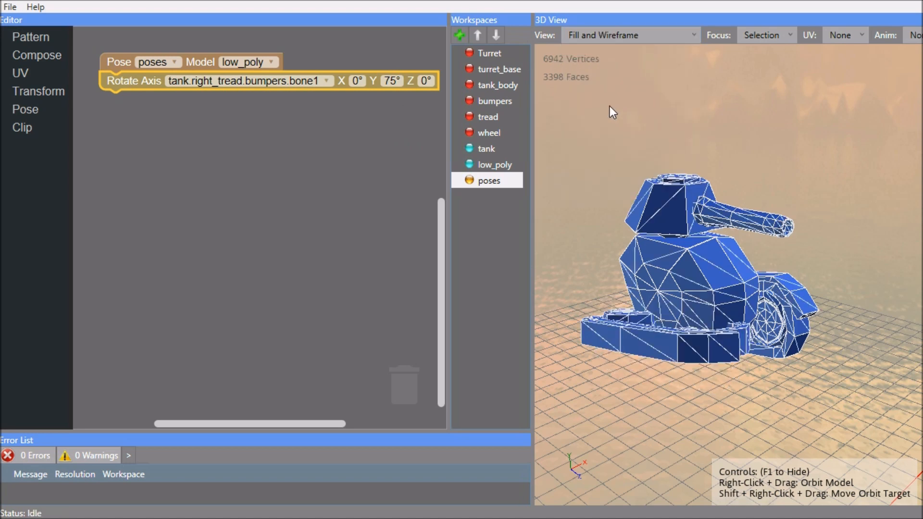
pyautogui.click(392, 81)
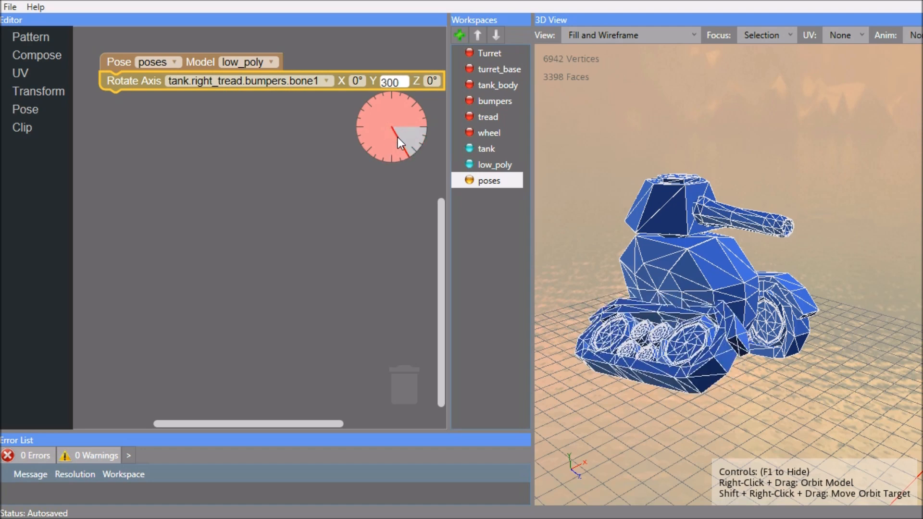
pyautogui.click(399, 138)
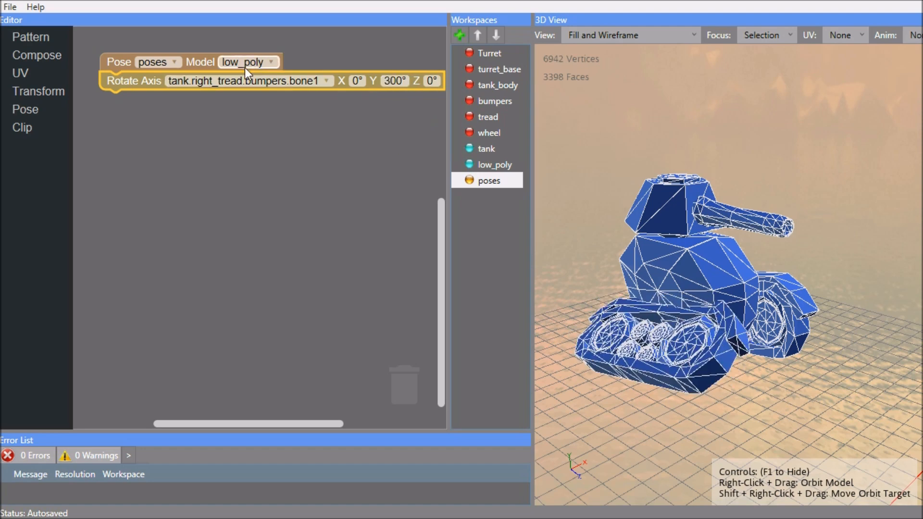
# - Compare the bone names offered for the pose rotation with the layer tags in the low_poly and tank compositions
pyautogui.click(233, 83)
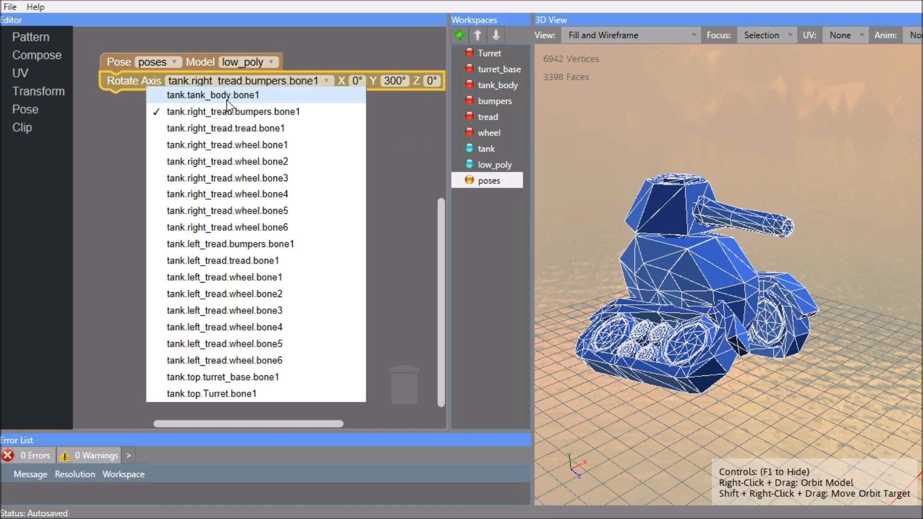
pyautogui.click(227, 84)
pyautogui.click(196, 65)
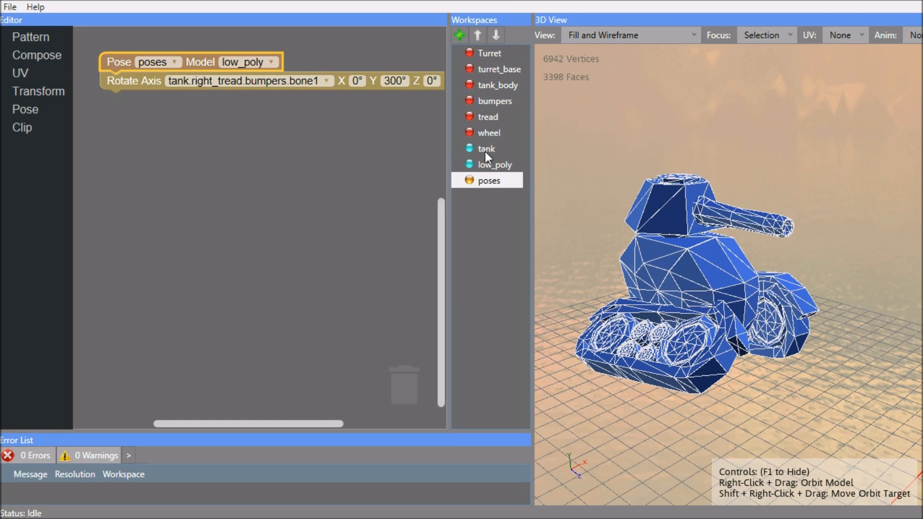
pyautogui.click(487, 166)
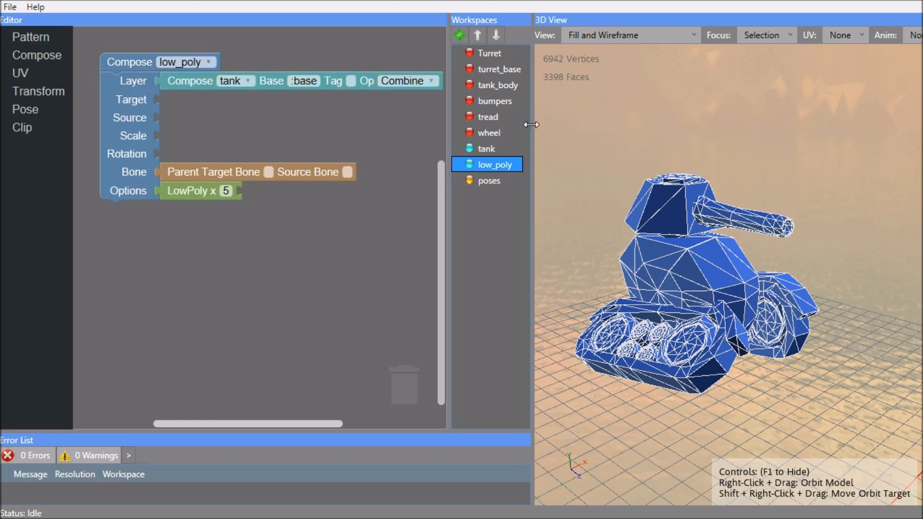
pyautogui.click(490, 151)
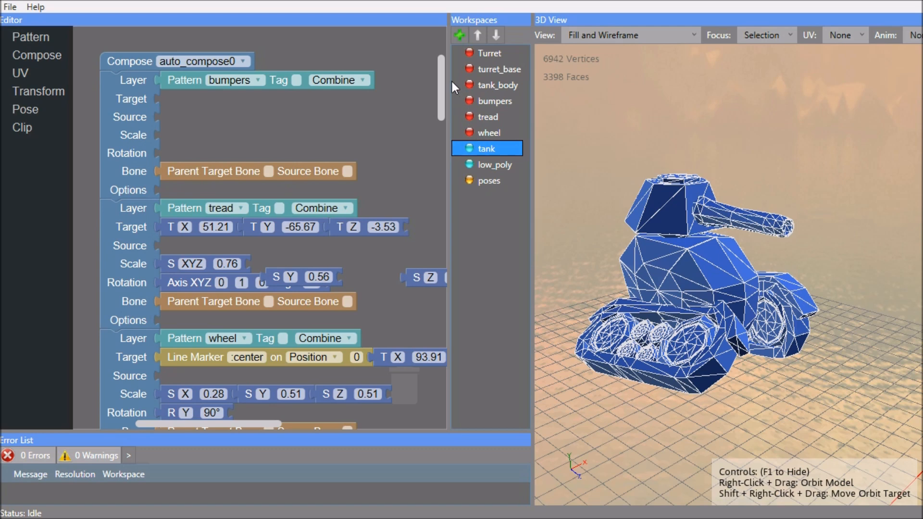
pyautogui.moveTo(441, 76); pyautogui.dragTo(414, 321)
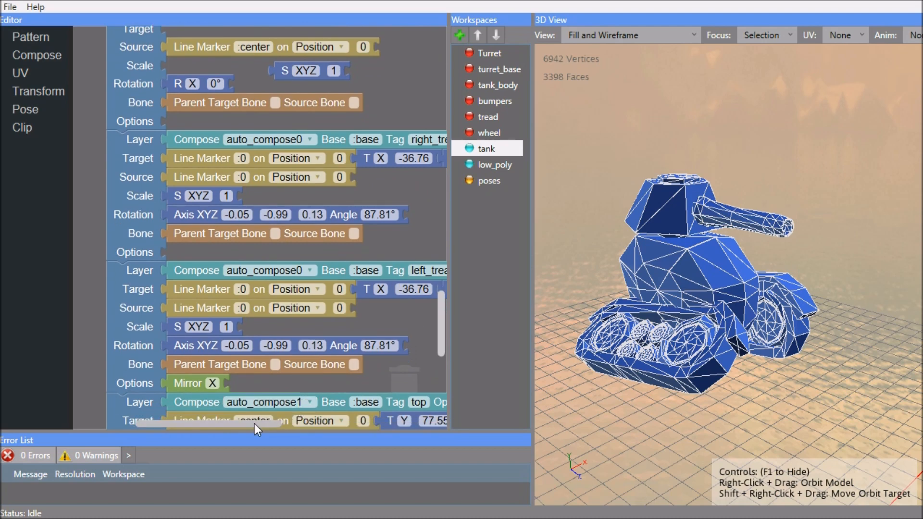
pyautogui.moveTo(256, 425); pyautogui.dragTo(302, 190)
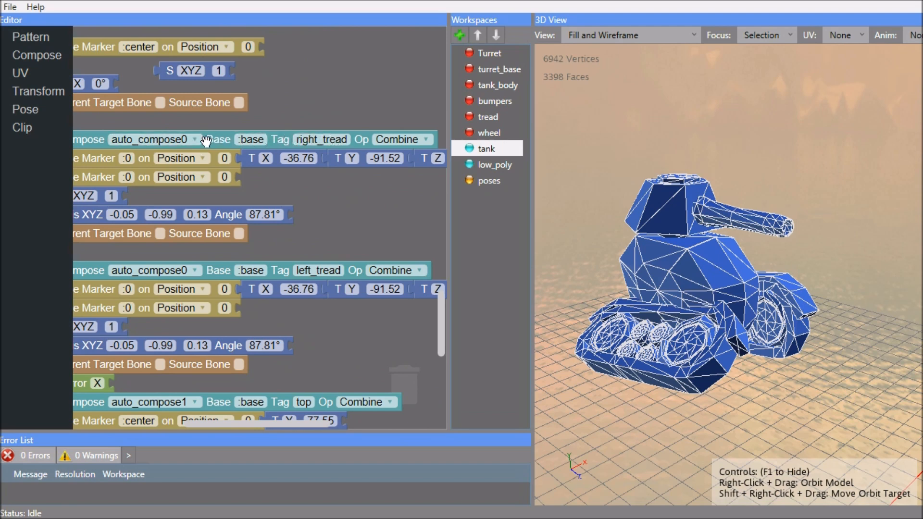
pyautogui.moveTo(253, 423); pyautogui.dragTo(243, 425)
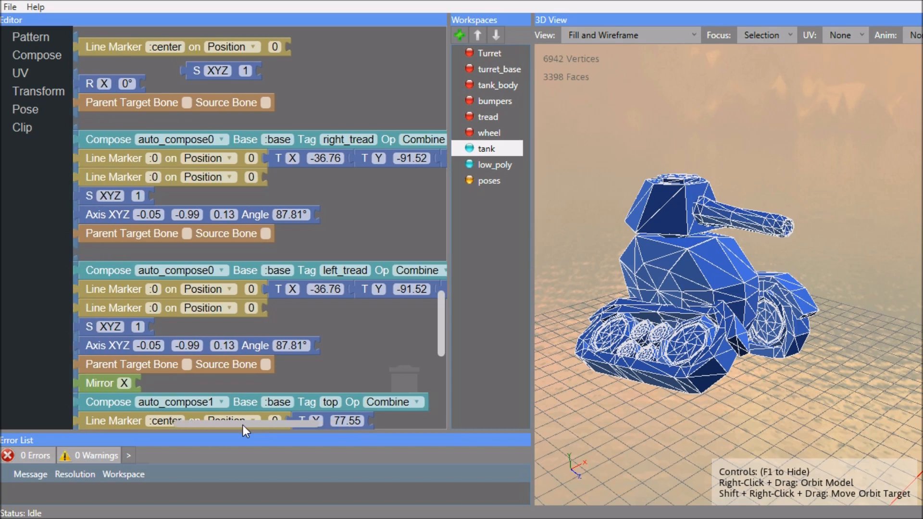
pyautogui.moveTo(275, 423); pyautogui.dragTo(255, 426)
# - Trace the tank composition back up to auto_compose0 and examine its bumpers, tread and wheel pattern layers
pyautogui.moveTo(221, 249); pyautogui.dragTo(281, 224)
pyautogui.moveTo(310, 122); pyautogui.dragTo(364, 336)
pyautogui.moveTo(359, 211); pyautogui.dragTo(362, 302)
pyautogui.moveTo(359, 102); pyautogui.dragTo(397, 402)
pyautogui.moveTo(403, 112); pyautogui.dragTo(390, 425)
pyautogui.moveTo(383, 181); pyautogui.dragTo(365, 400)
pyautogui.moveTo(396, 119); pyautogui.dragTo(398, 385)
pyautogui.moveTo(382, 150); pyautogui.dragTo(389, 162)
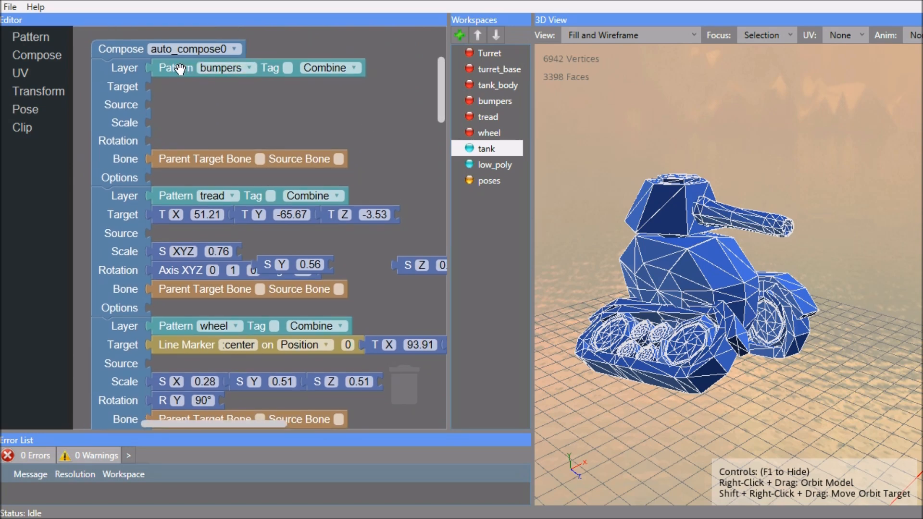
# - Inspect the New Bone setting on the first and second points of the bumpers pattern's position curve
pyautogui.click(497, 101)
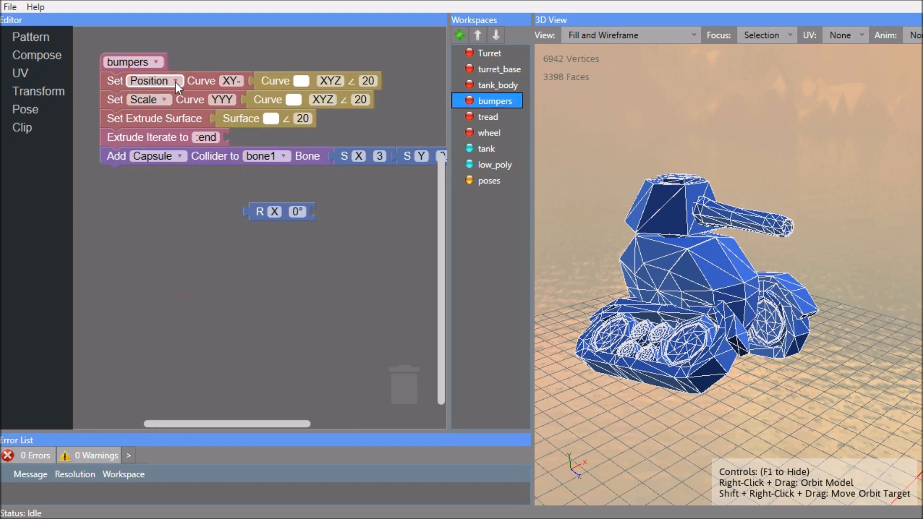
pyautogui.click(301, 81)
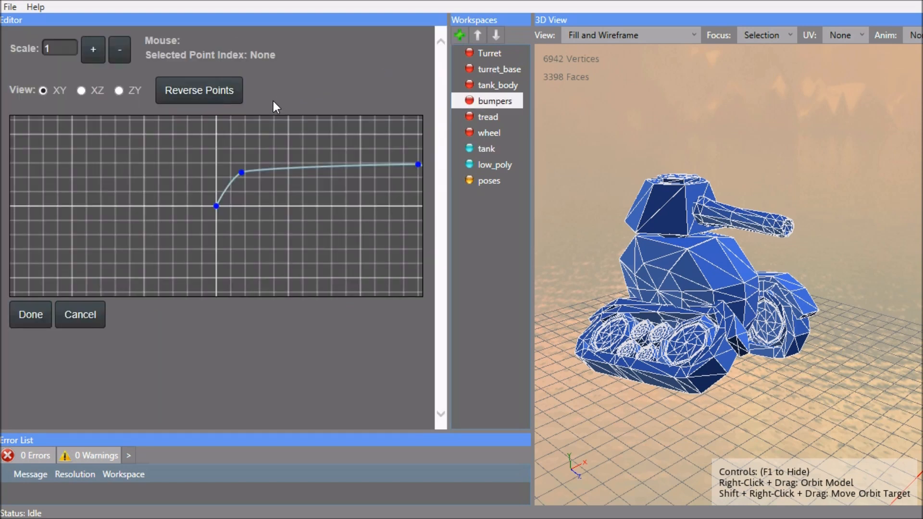
pyautogui.click(217, 207)
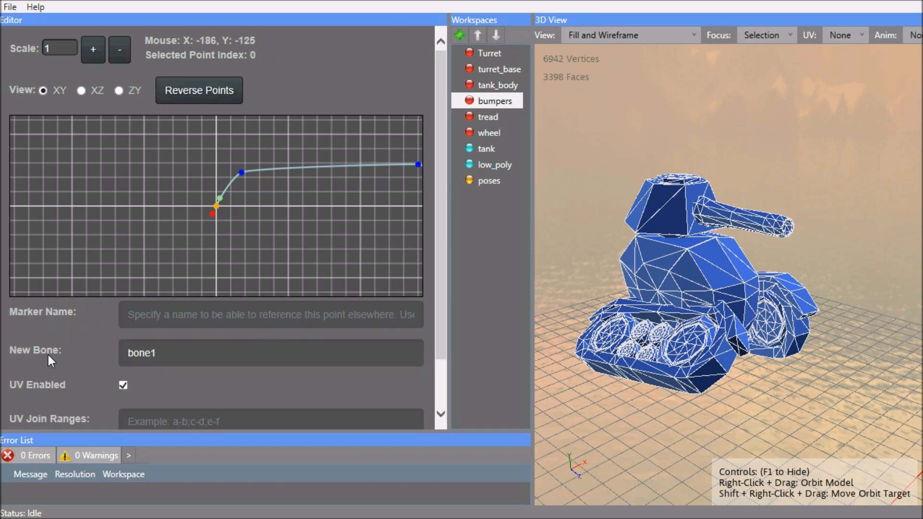
pyautogui.click(169, 355)
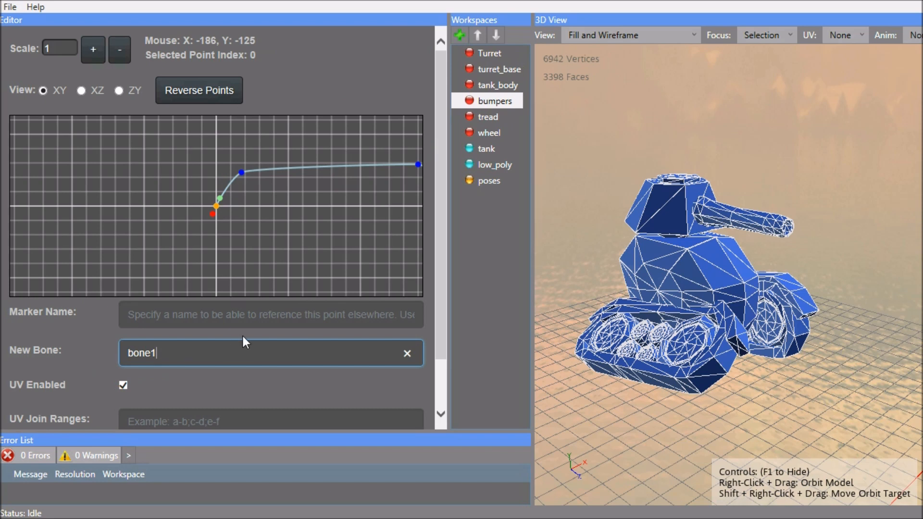
pyautogui.click(163, 292)
pyautogui.moveTo(337, 200); pyautogui.dragTo(246, 210)
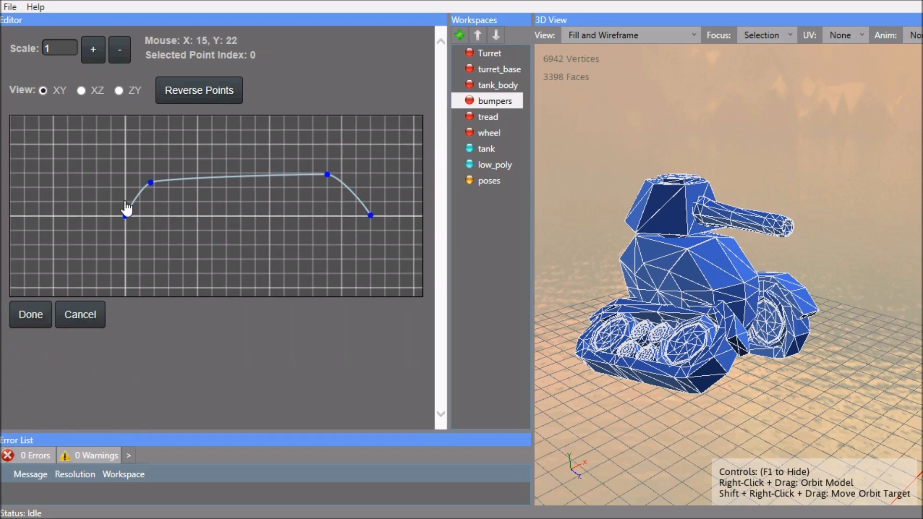
pyautogui.click(151, 183)
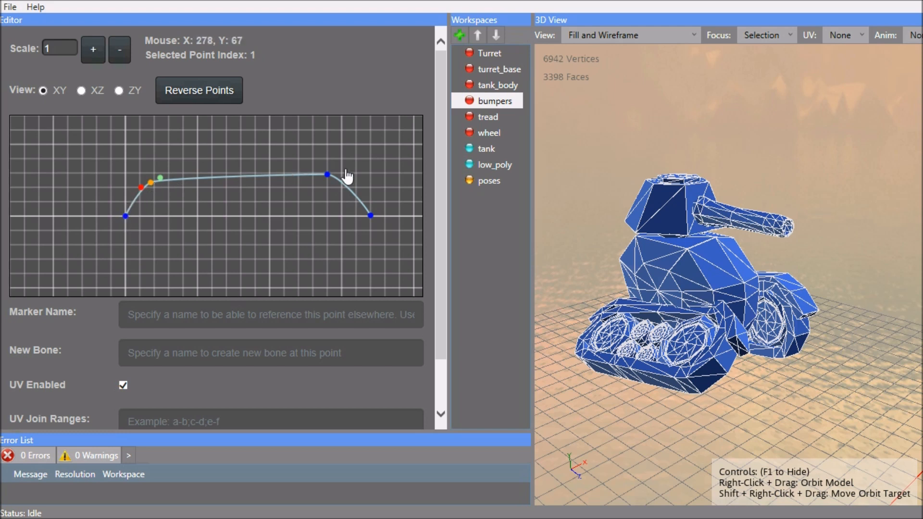
pyautogui.click(126, 217)
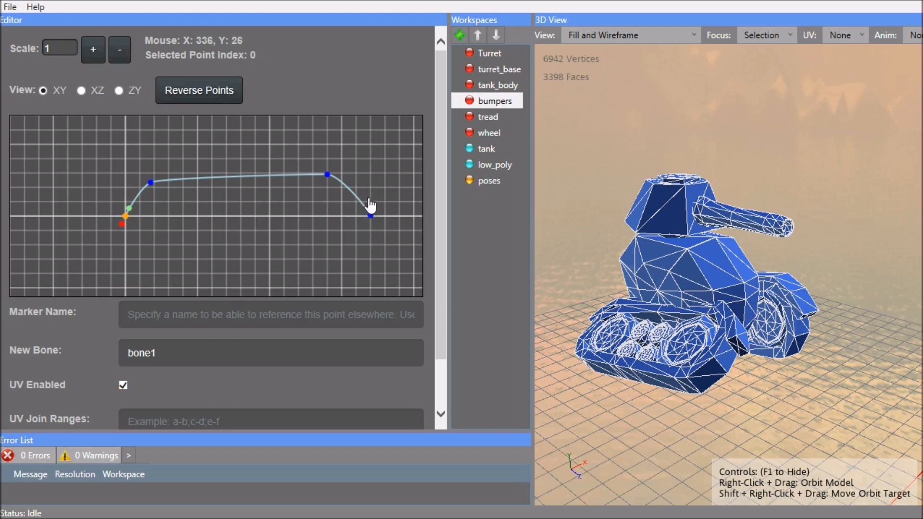
# - Retarget the rotation in the poses workspace to tank.right_tread.wheel.bone1 and set its Y angle to 120°
pyautogui.click(488, 182)
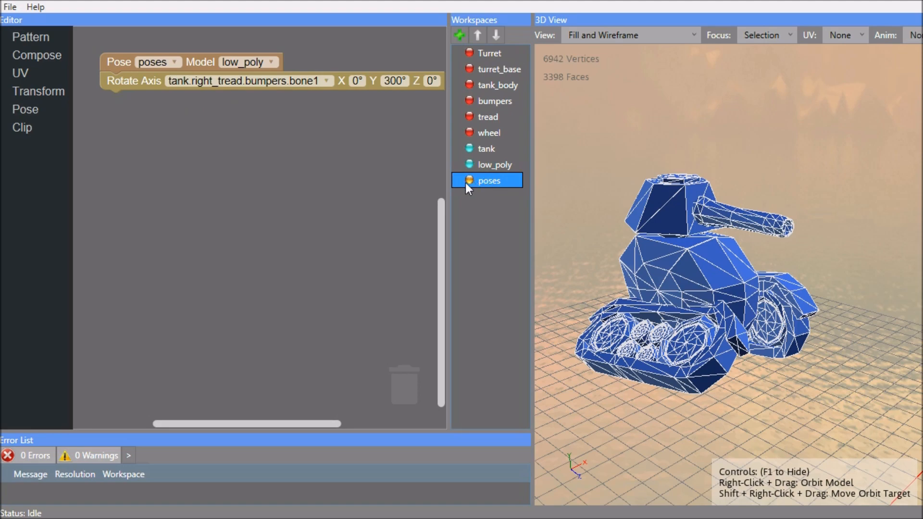
pyautogui.moveTo(691, 236); pyautogui.dragTo(709, 225, button='right')
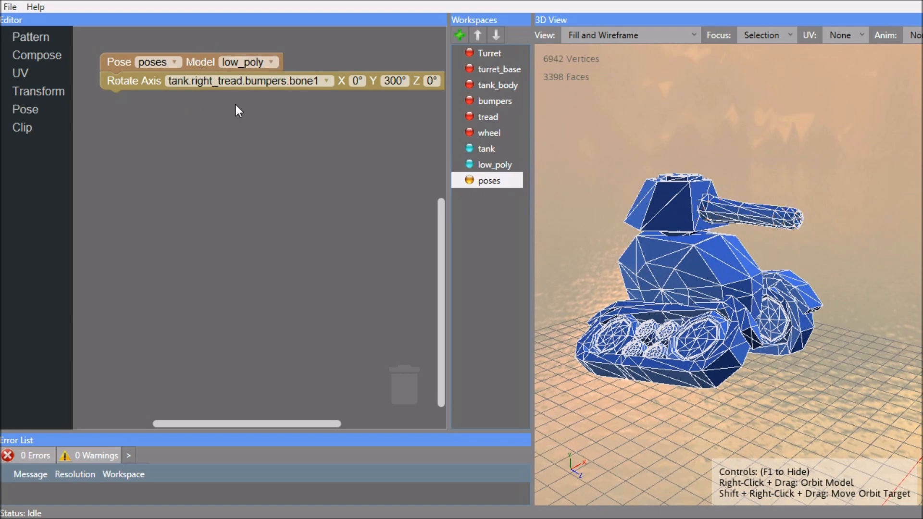
pyautogui.click(252, 82)
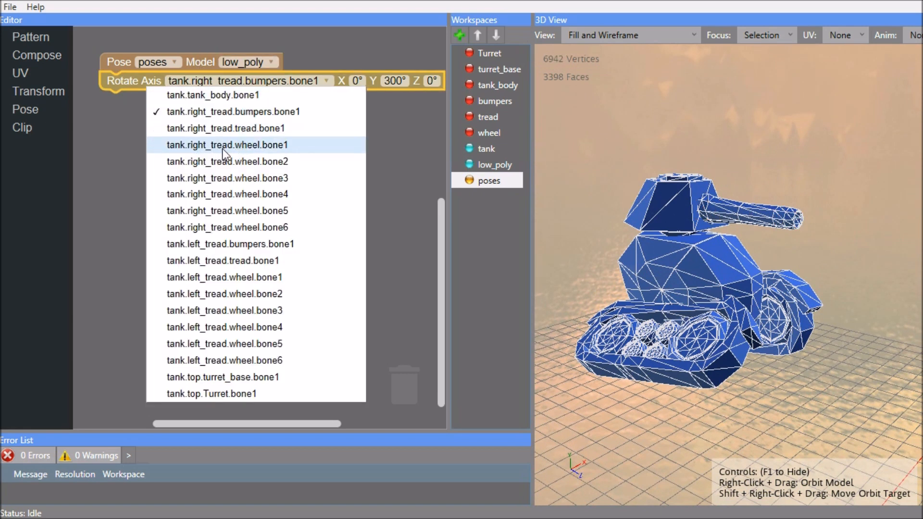
pyautogui.click(287, 146)
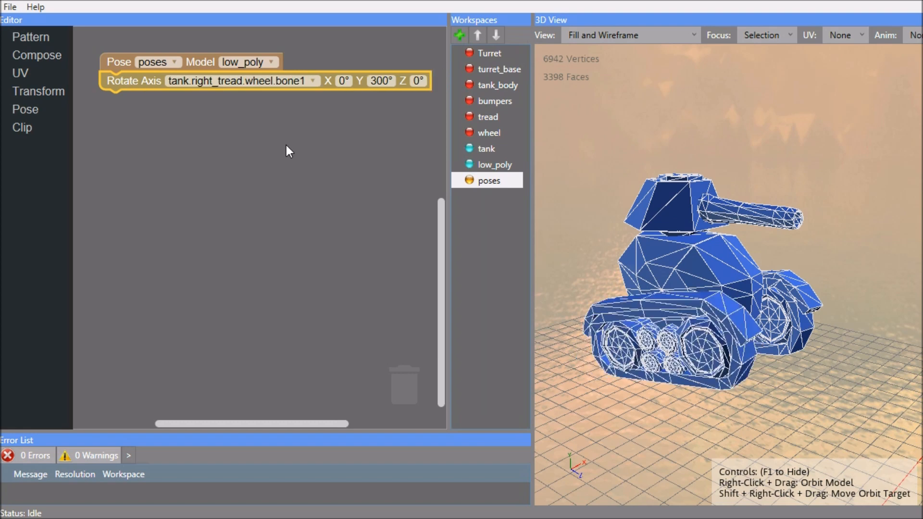
pyautogui.click(381, 81)
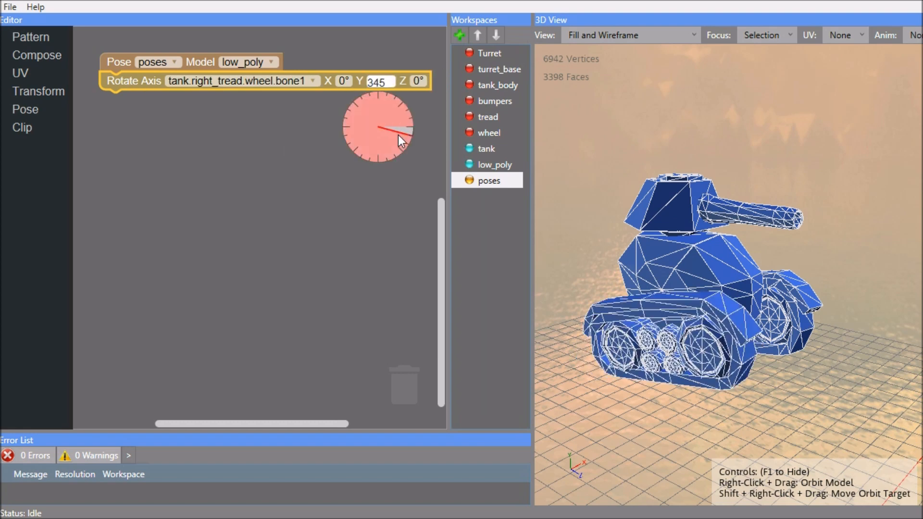
pyautogui.click(367, 110)
# - Duplicate the poses pose block, place the copy below it, and set the copy's wheel bone Y rotation to 240°
pyautogui.rightClick(119, 62)
pyautogui.click(167, 88)
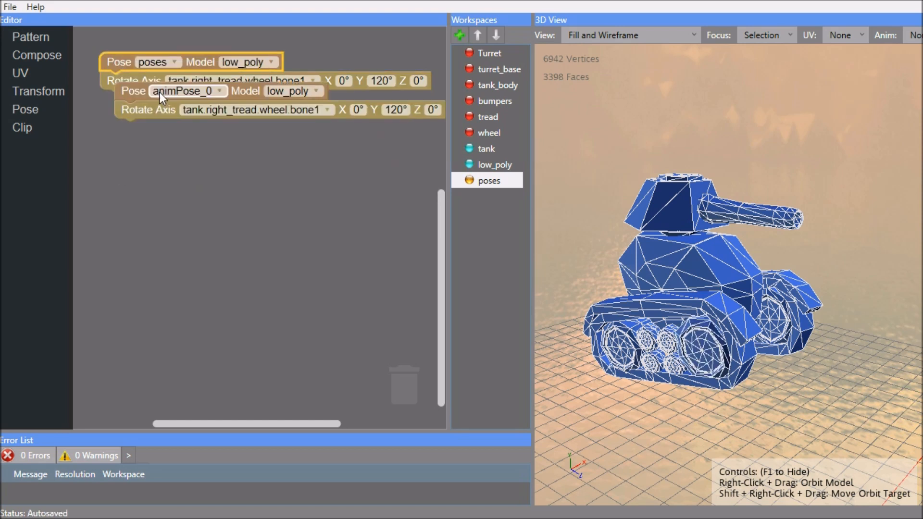
pyautogui.moveTo(337, 220); pyautogui.dragTo(157, 203)
pyautogui.click(358, 132)
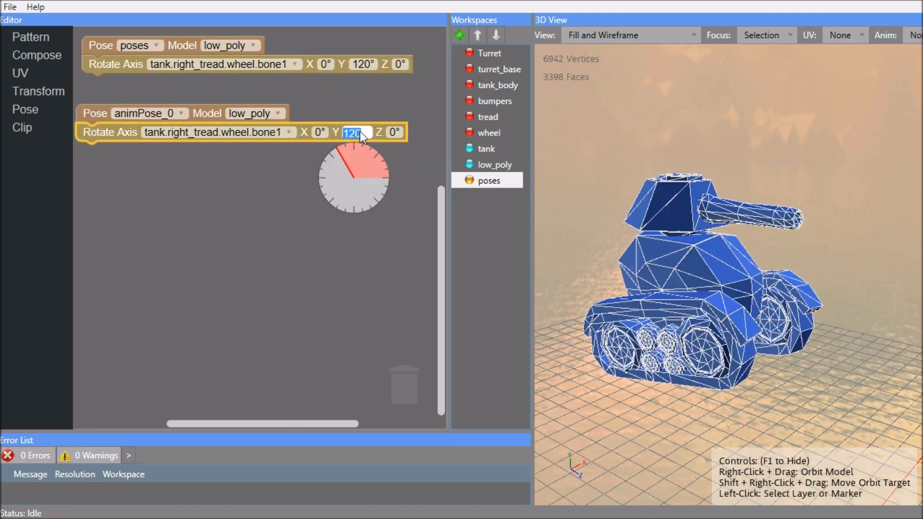
pyautogui.click(342, 198)
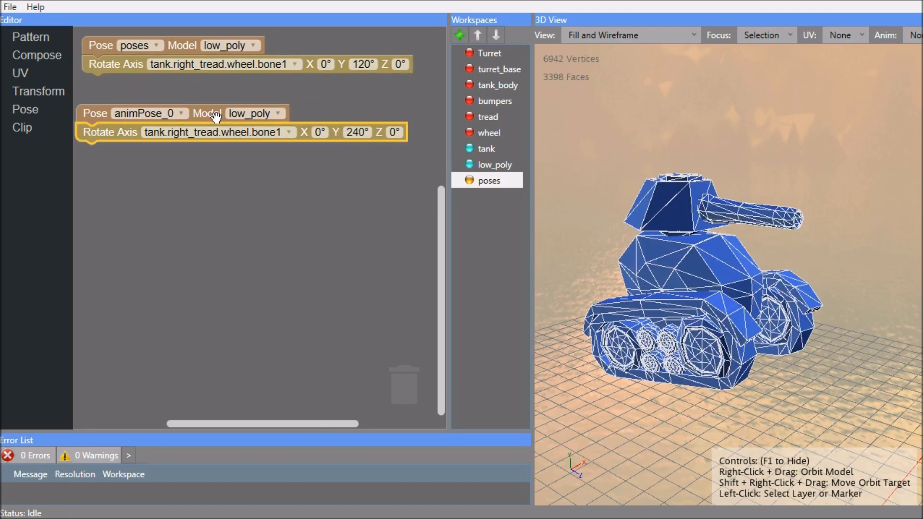
# - Duplicate the animPose_0 block, place the copy underneath, and set its wheel bone Y rotation to 0°
pyautogui.rightClick(198, 111)
pyautogui.click(240, 137)
pyautogui.moveTo(223, 160); pyautogui.dragTo(211, 213)
pyautogui.click(383, 208)
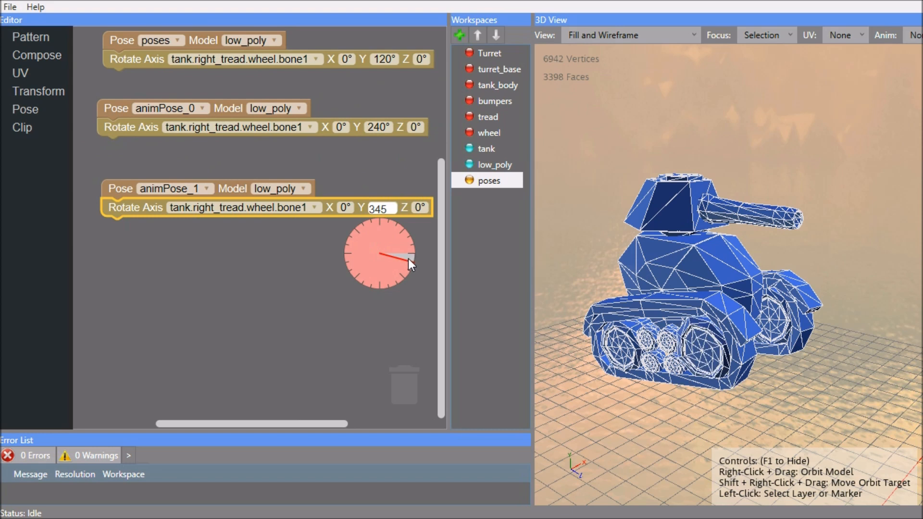
pyautogui.click(408, 255)
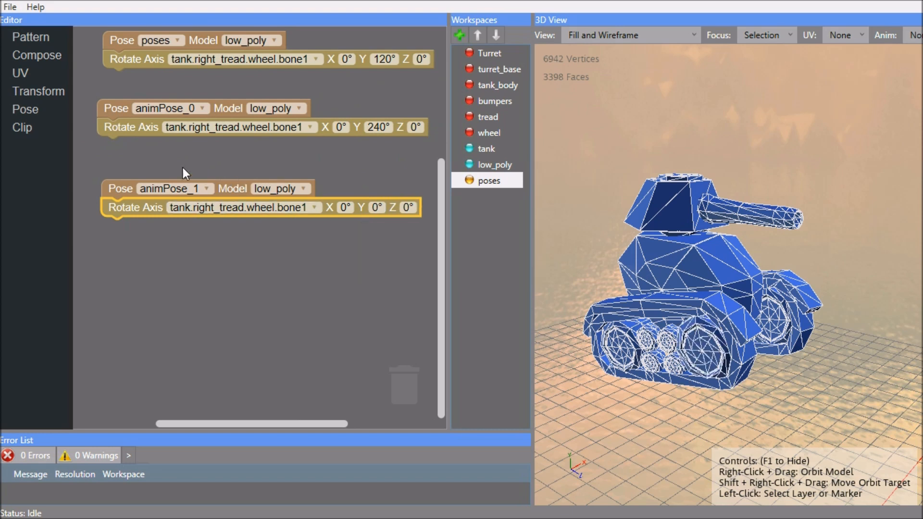
# - Add an animation clip block below the poses and attach an Add Pose block set to poses
pyautogui.click(36, 131)
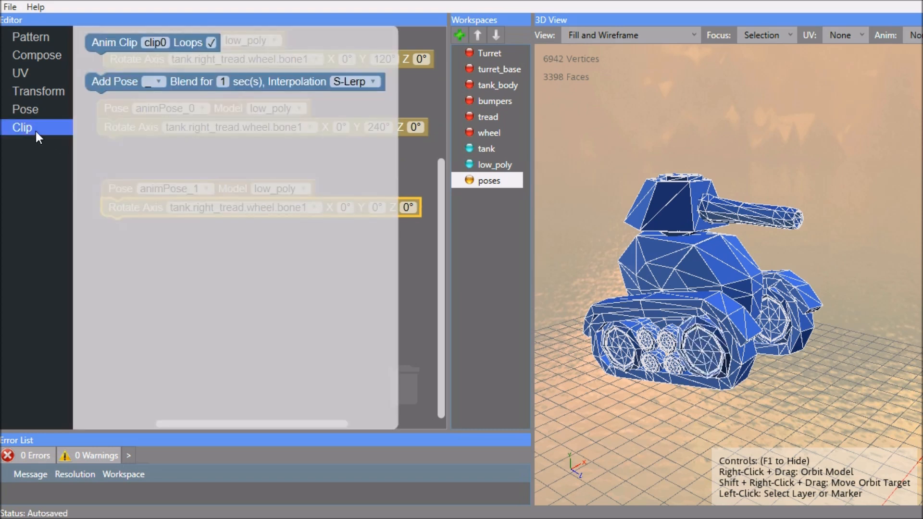
pyautogui.moveTo(96, 37); pyautogui.dragTo(253, 290)
pyautogui.click(41, 129)
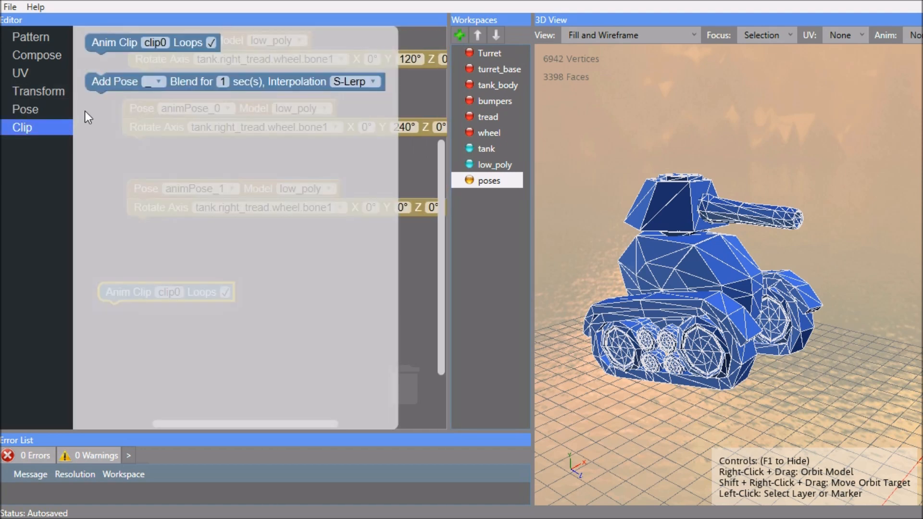
pyautogui.moveTo(103, 85); pyautogui.dragTo(239, 316)
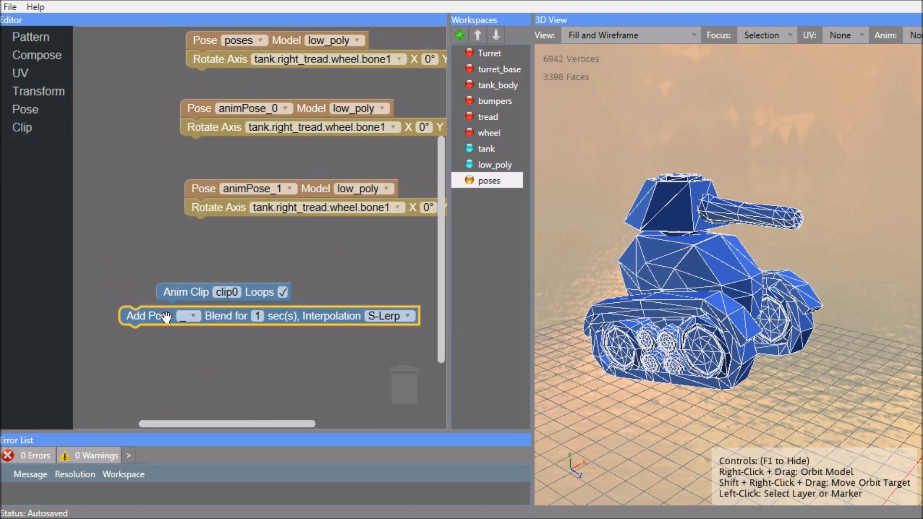
pyautogui.moveTo(195, 423); pyautogui.dragTo(256, 422)
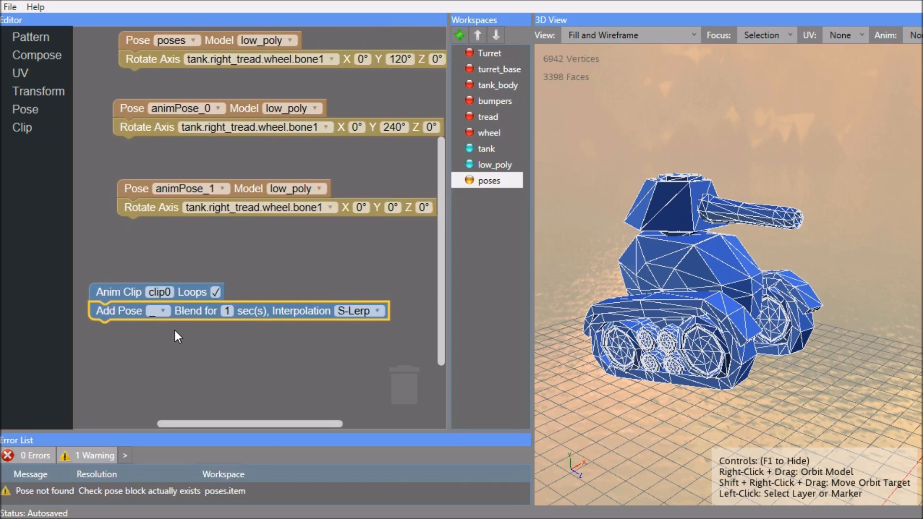
pyautogui.click(160, 311)
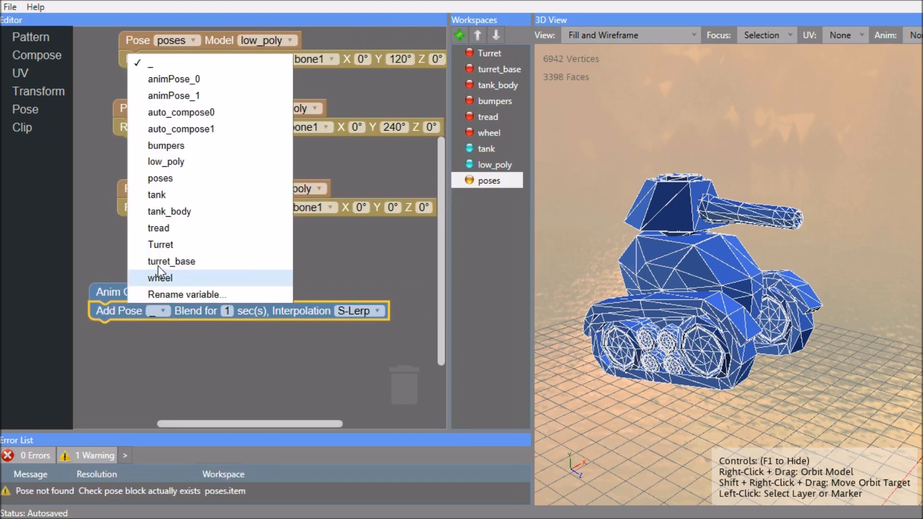
pyautogui.click(188, 184)
# - Duplicate the clip's Add Pose block, attach the copy as the second entry, and set it to animPose_0
pyautogui.scroll(-3, 235, 244)
pyautogui.rightClick(127, 219)
pyautogui.click(145, 229)
pyautogui.moveTo(140, 247); pyautogui.dragTo(133, 245)
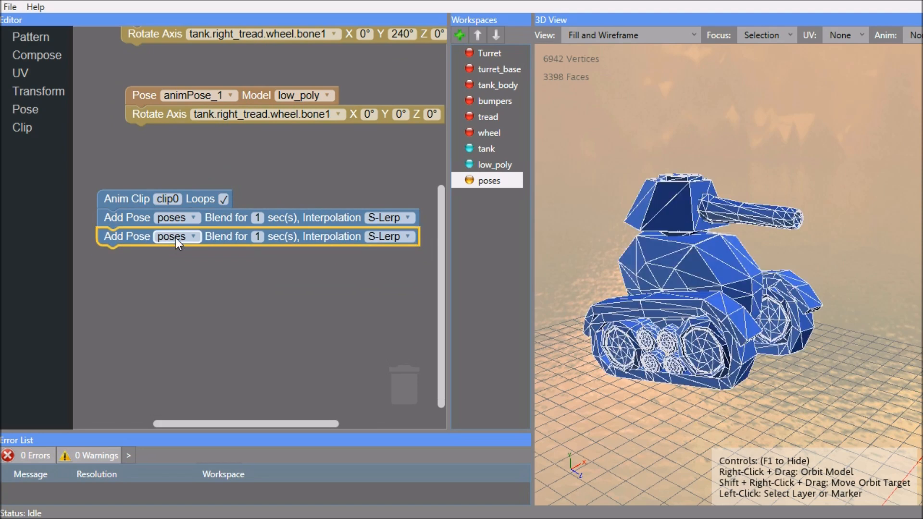
pyautogui.click(178, 236)
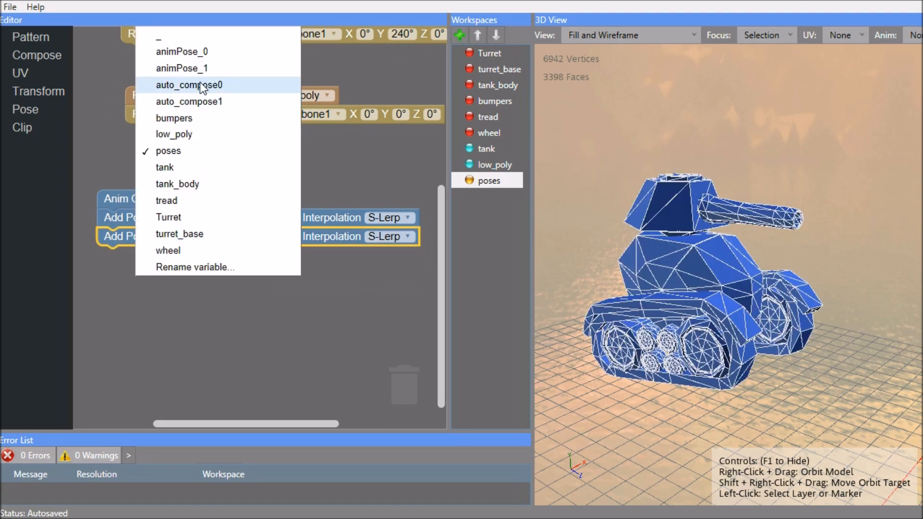
pyautogui.click(212, 71)
pyautogui.moveTo(265, 162); pyautogui.dragTo(250, 198)
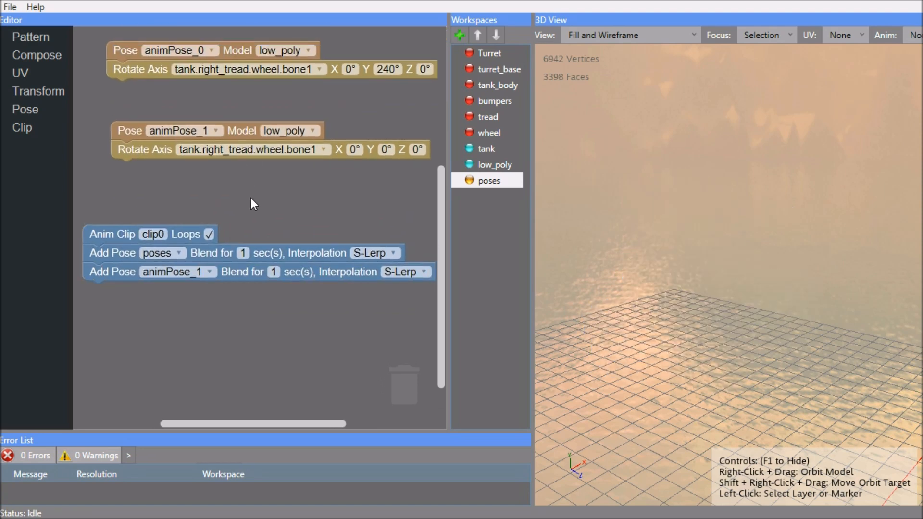
pyautogui.click(178, 273)
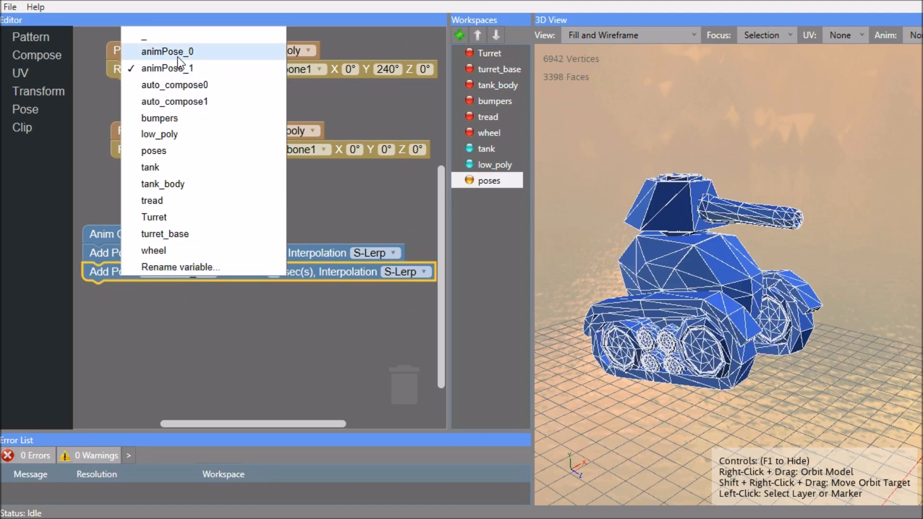
pyautogui.click(177, 56)
# - Duplicate the animPose_0 entry in the clip, attach it as the third entry, and set it to animPose_1
pyautogui.rightClick(122, 269)
pyautogui.click(156, 283)
pyautogui.moveTo(197, 307); pyautogui.dragTo(176, 299)
pyautogui.click(186, 291)
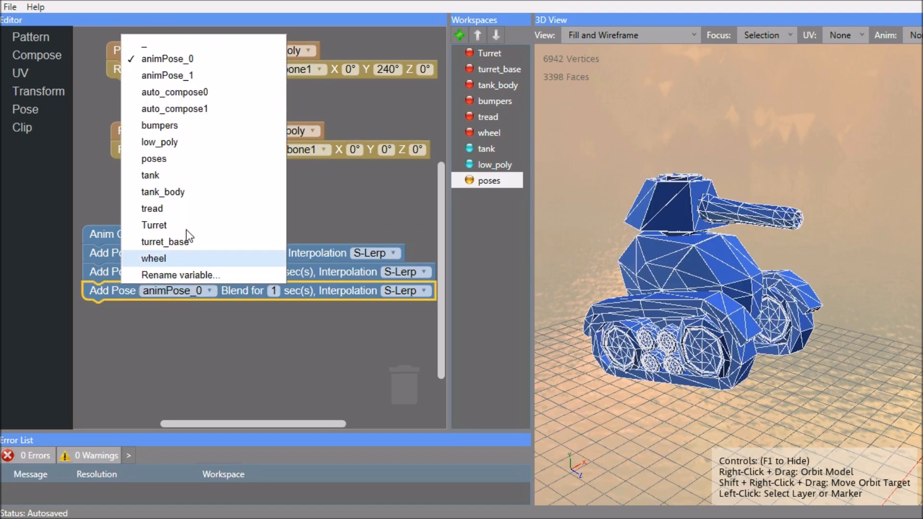
pyautogui.click(186, 73)
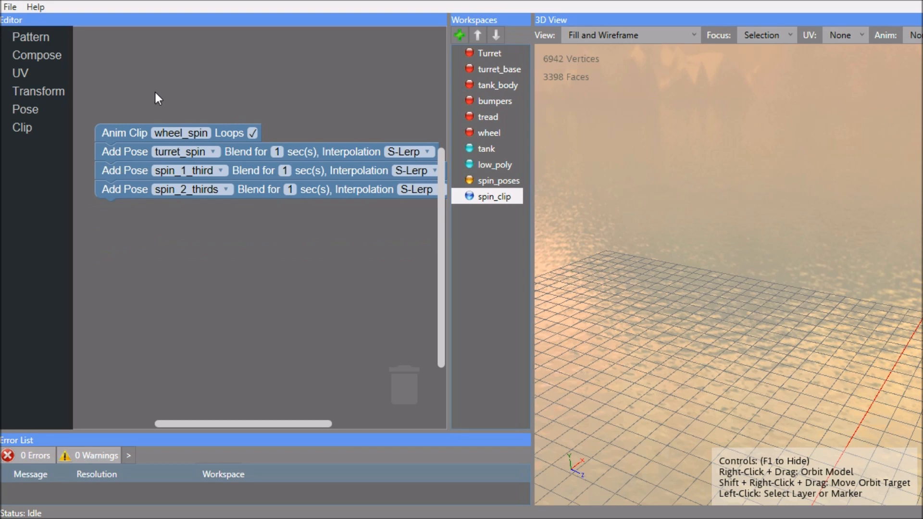
# - Preview the wheel_spin clip, examine the poses in spin_poses, and return to the pose sequence in spin_clip
pyautogui.click(123, 131)
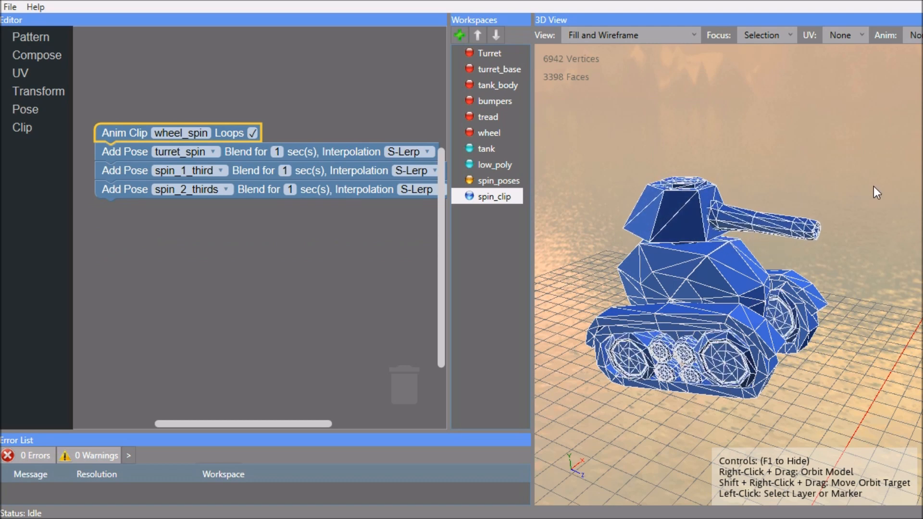
pyautogui.click(503, 181)
pyautogui.moveTo(437, 171); pyautogui.dragTo(442, 342)
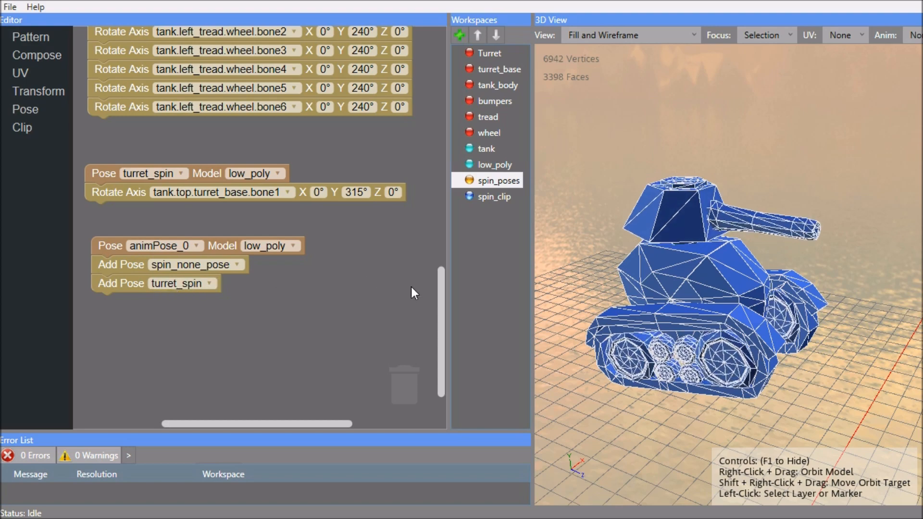
pyautogui.moveTo(443, 315); pyautogui.dragTo(348, 113)
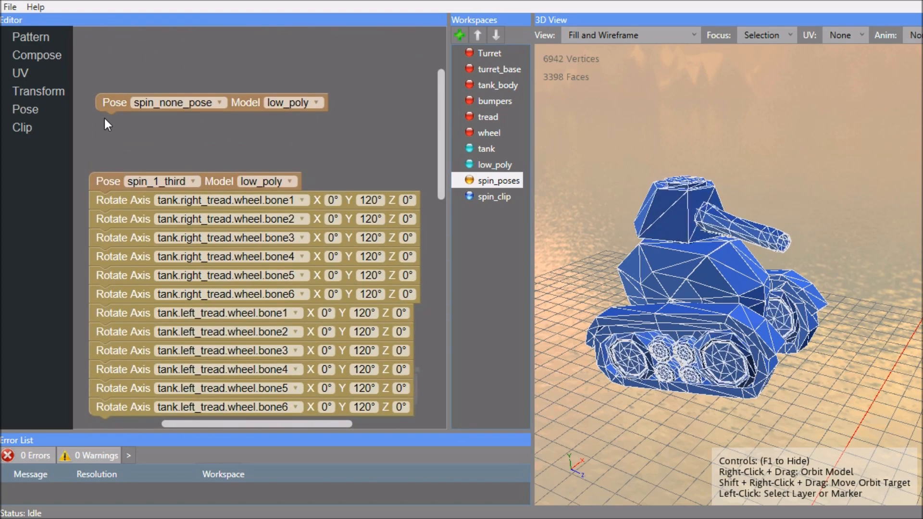
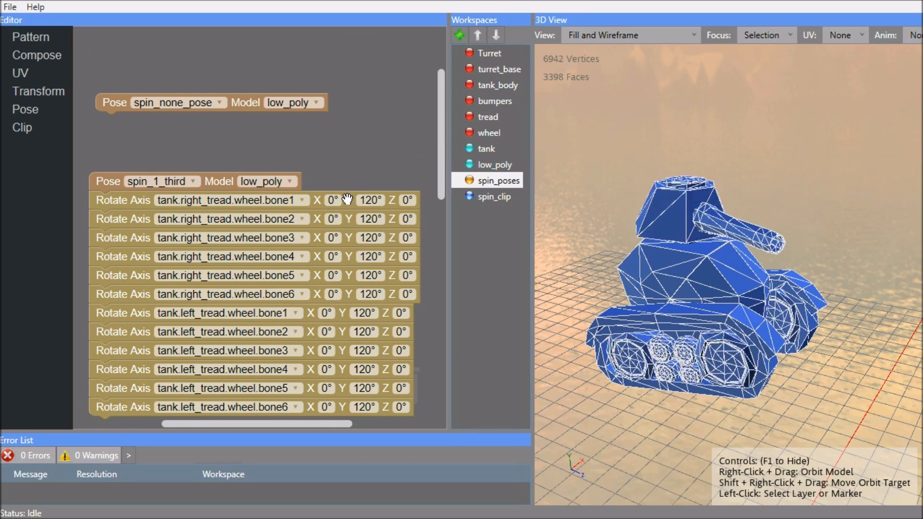
pyautogui.click(497, 196)
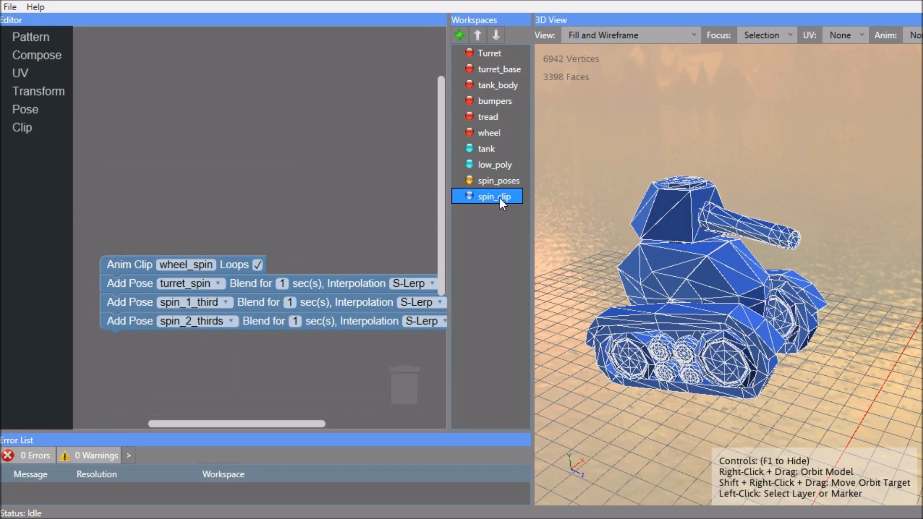
pyautogui.moveTo(249, 215); pyautogui.dragTo(235, 67)
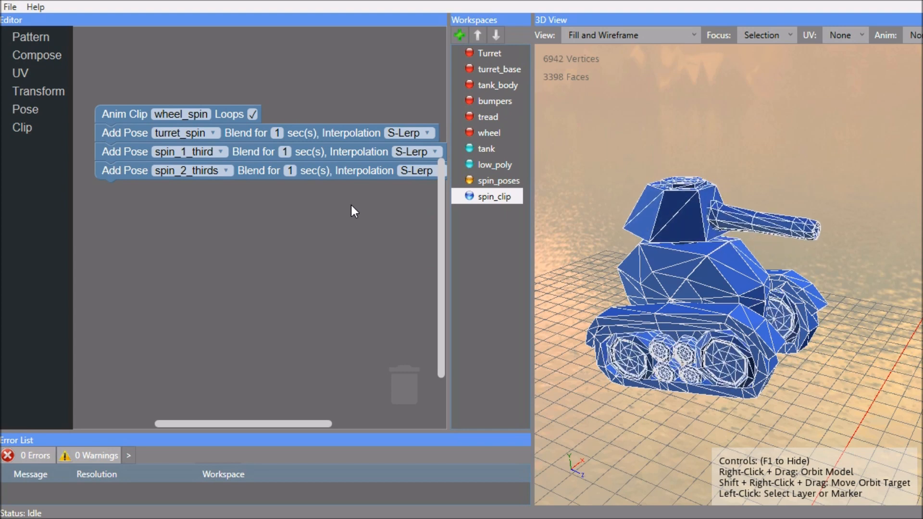
# - Add a UV layout workspace named uv
pyautogui.click(460, 35)
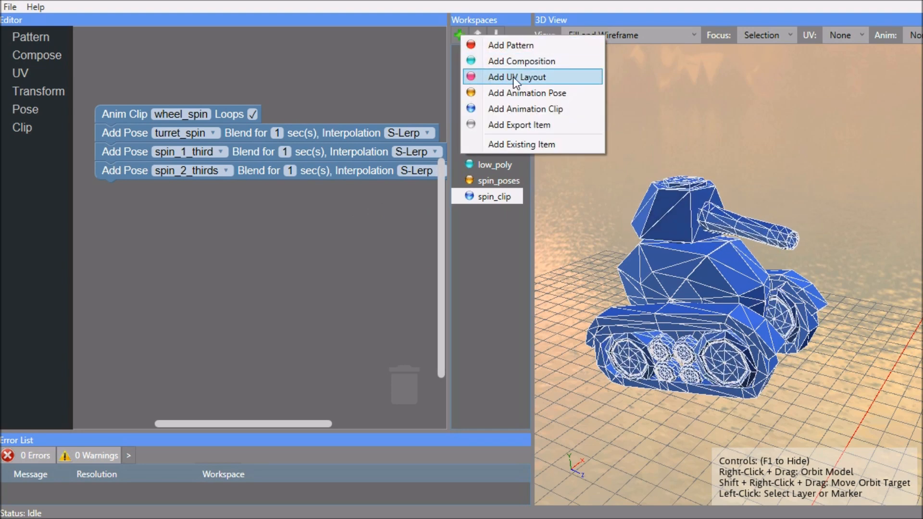
pyautogui.click(564, 79)
pyautogui.write('uv')
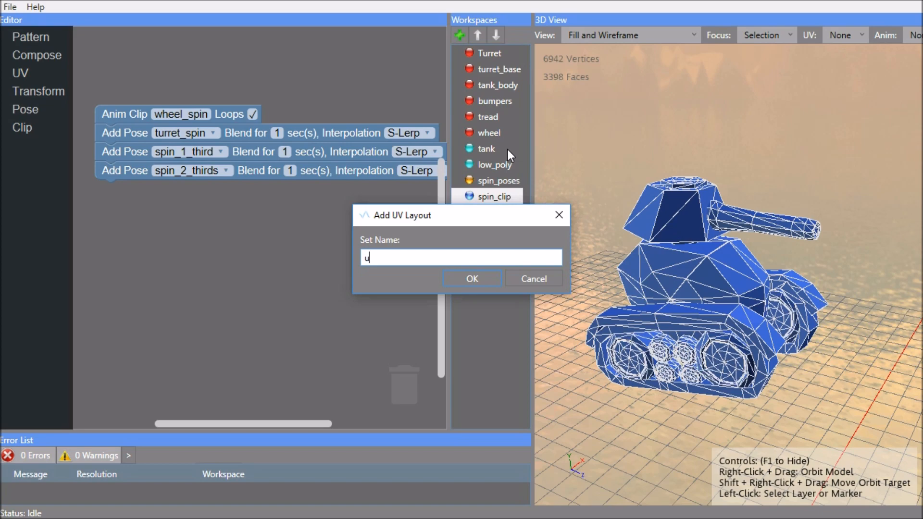
pyautogui.click(474, 278)
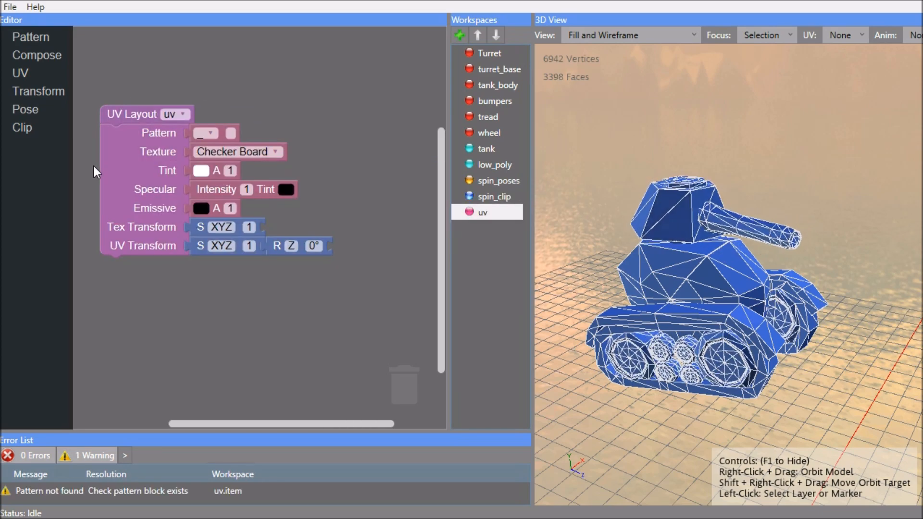
# - Set the UV layout's pattern to Turret
pyautogui.click(160, 153)
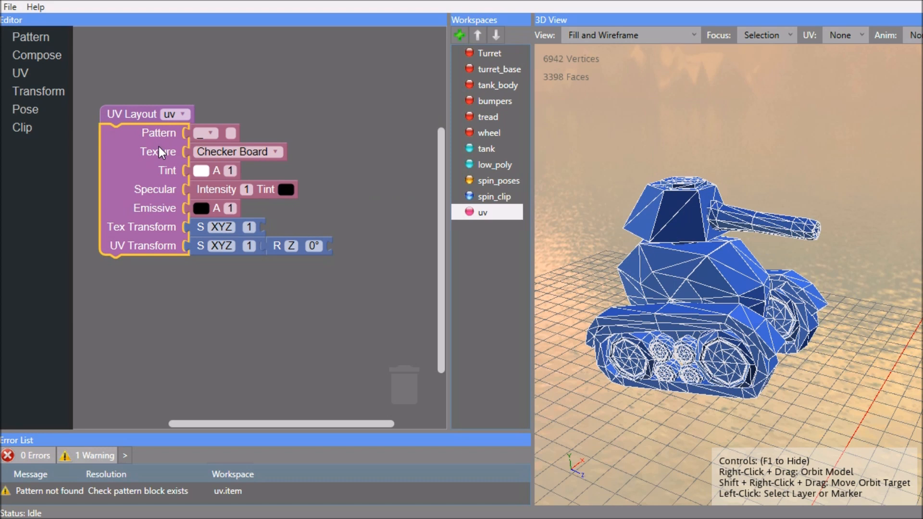
pyautogui.click(207, 134)
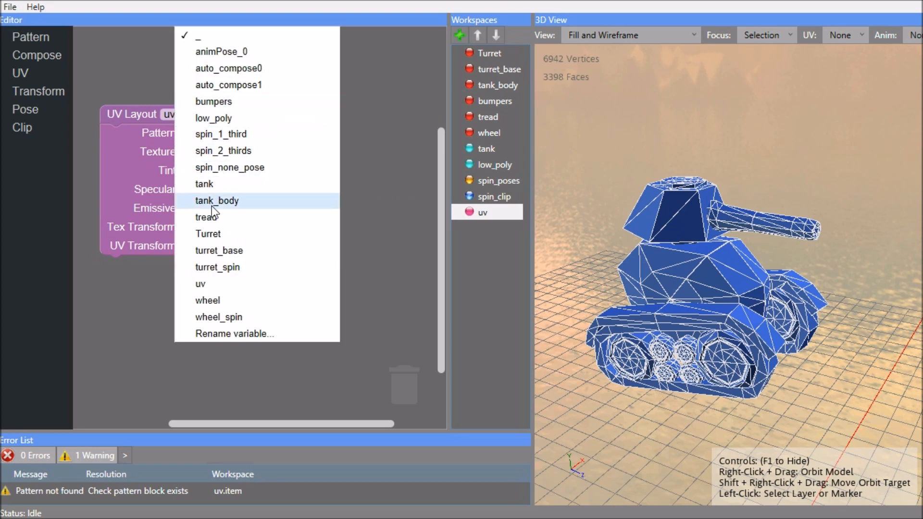
pyautogui.click(217, 235)
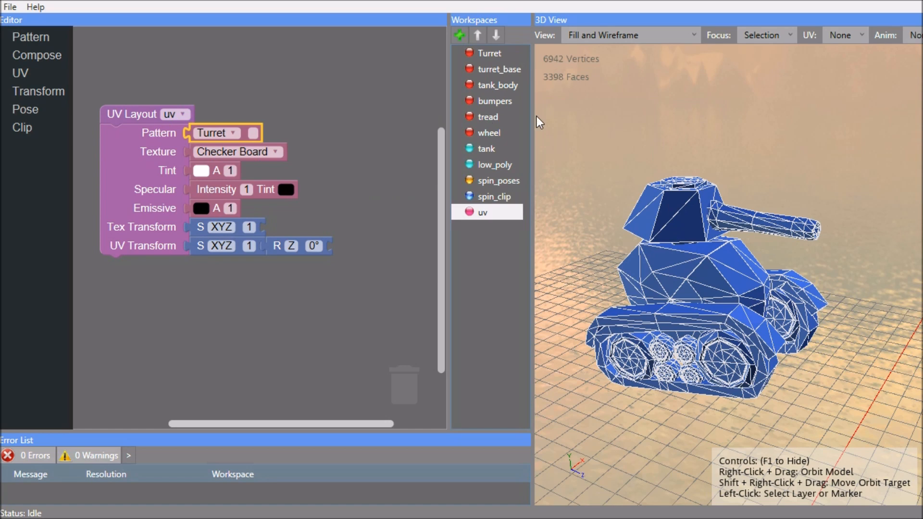
# - Widen the 3D view, switch it to Textured display, and examine the checker texture on the turret barrel
pyautogui.moveTo(532, 121); pyautogui.dragTo(454, 125)
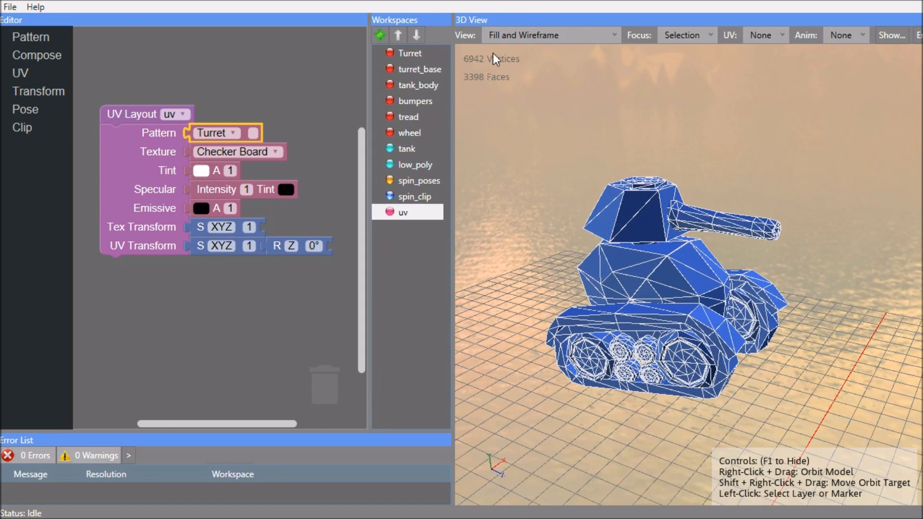
pyautogui.click(506, 38)
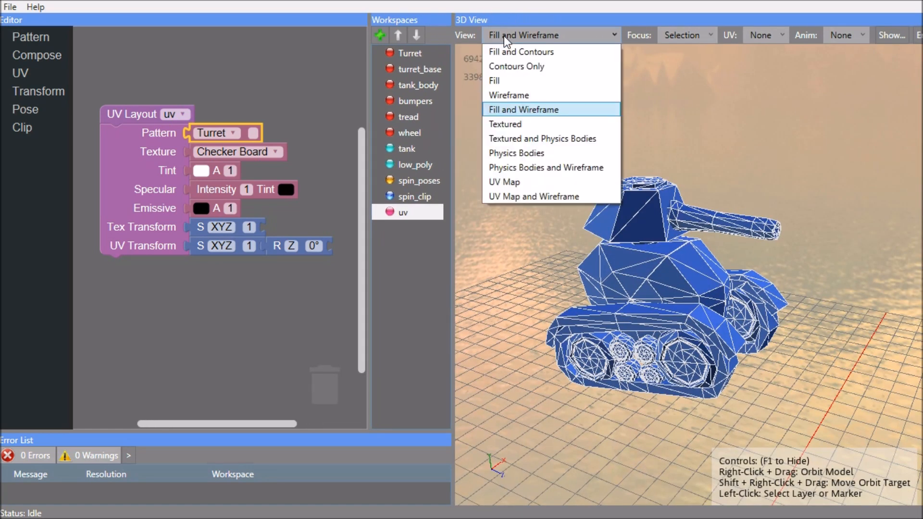
pyautogui.click(516, 126)
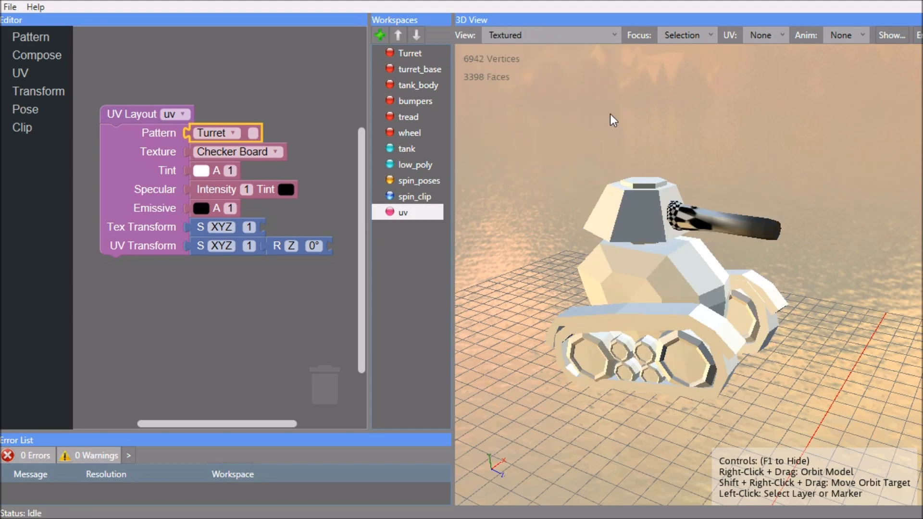
pyautogui.moveTo(794, 116); pyautogui.dragTo(799, 140, button='right')
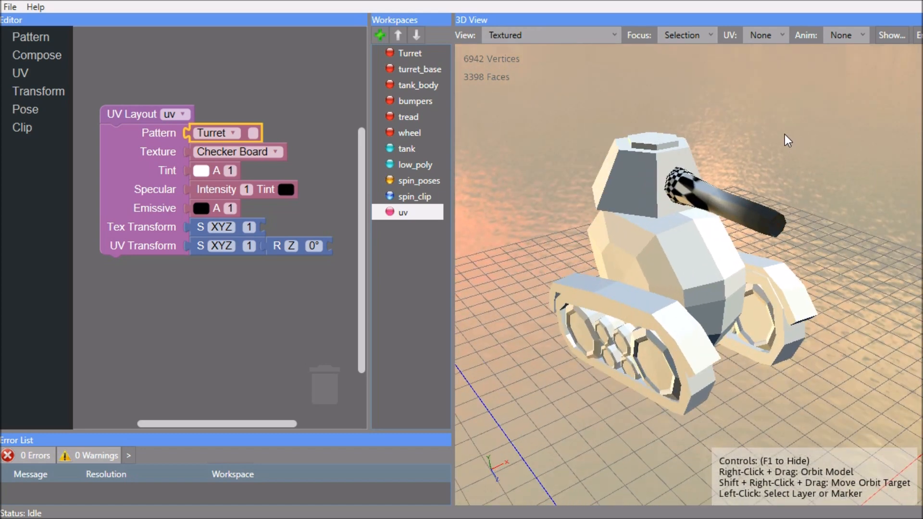
pyautogui.click(677, 183)
pyautogui.moveTo(837, 224); pyautogui.dragTo(808, 223, button='right')
# - Examine the turret's unwrapped layout in the UV Map display and in the UV Map and Wireframe display
pyautogui.click(552, 37)
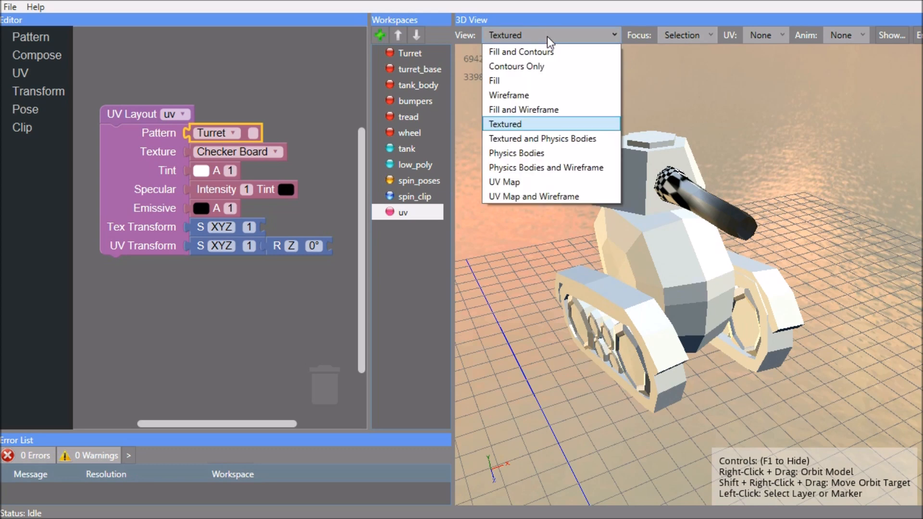
pyautogui.click(530, 183)
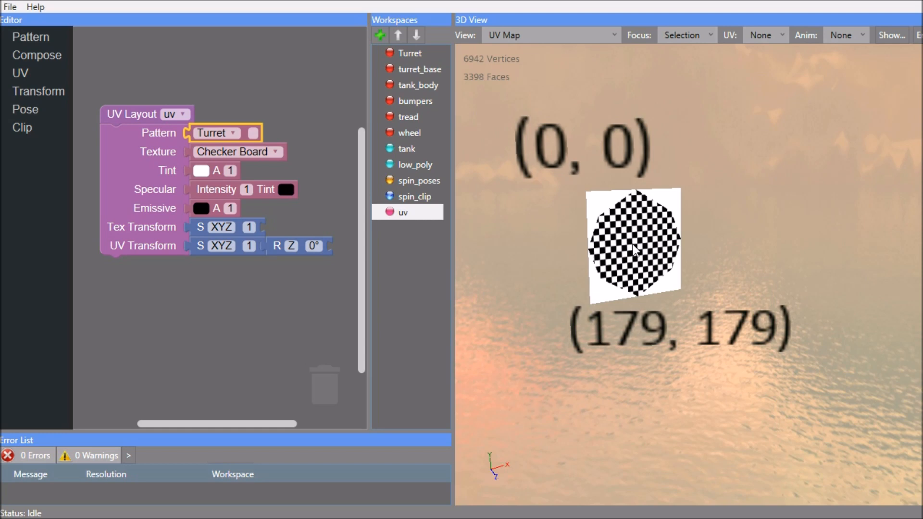
pyautogui.click(523, 35)
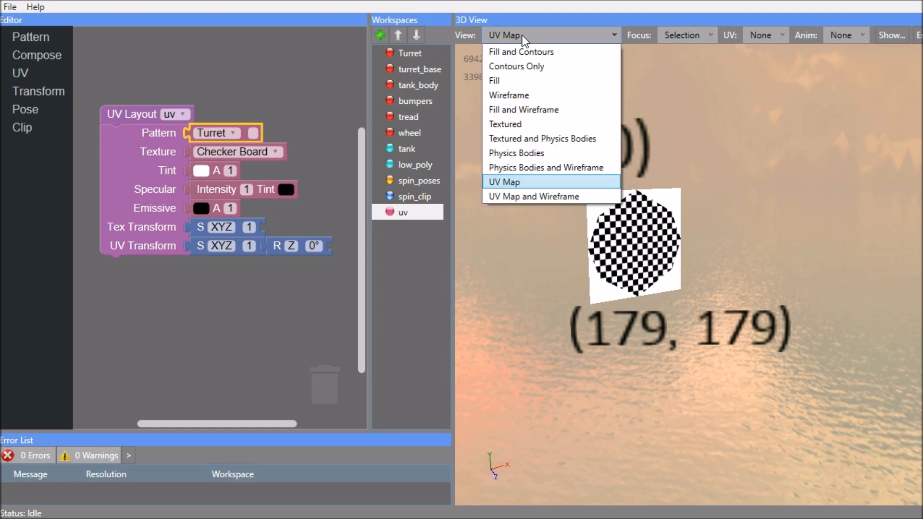
pyautogui.click(548, 196)
pyautogui.scroll(5, 629, 255)
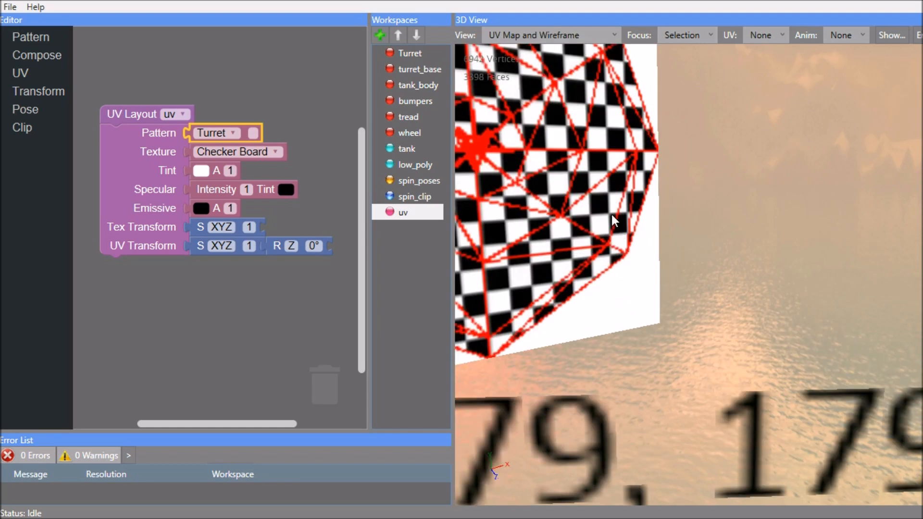
pyautogui.scroll(-5, 659, 251)
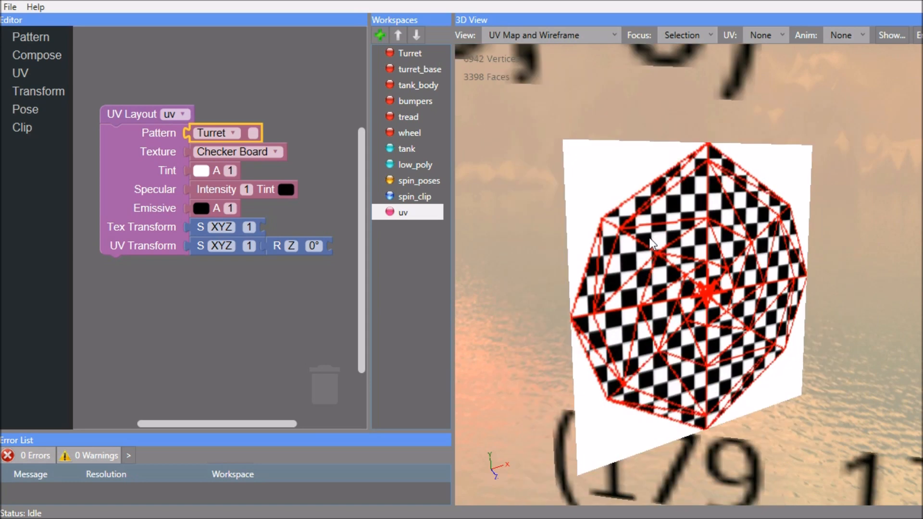
pyautogui.moveTo(649, 245); pyautogui.dragTo(638, 238, button='middle')
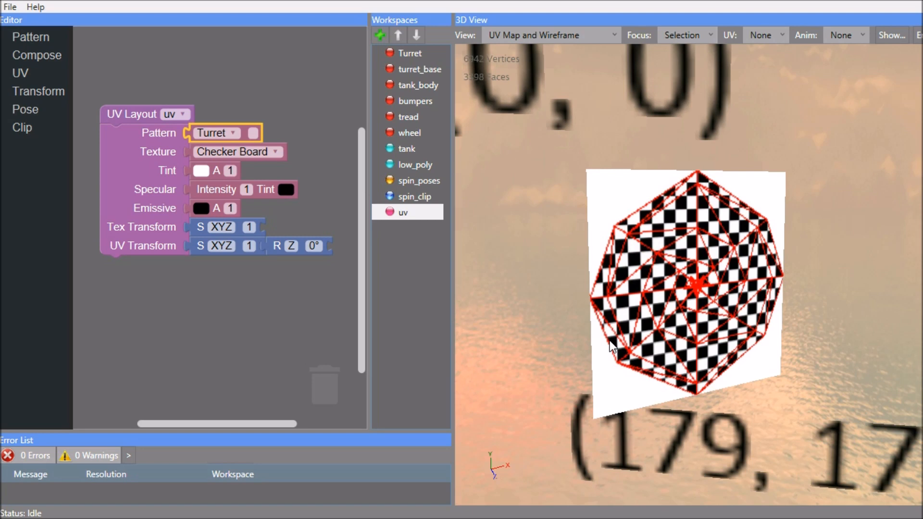
pyautogui.scroll(-2, 733, 224)
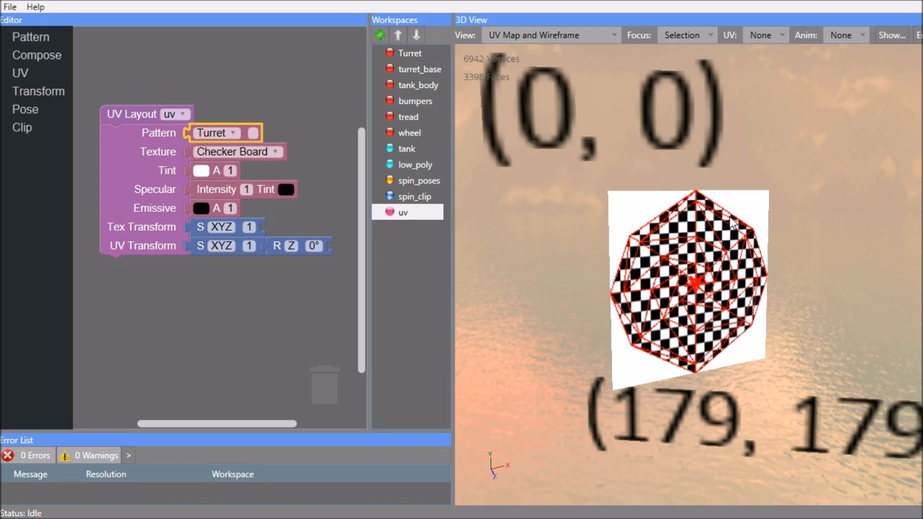
# - Return the 3D view to Textured display and view the stretched texture along the turret barrel from the front
pyautogui.click(533, 37)
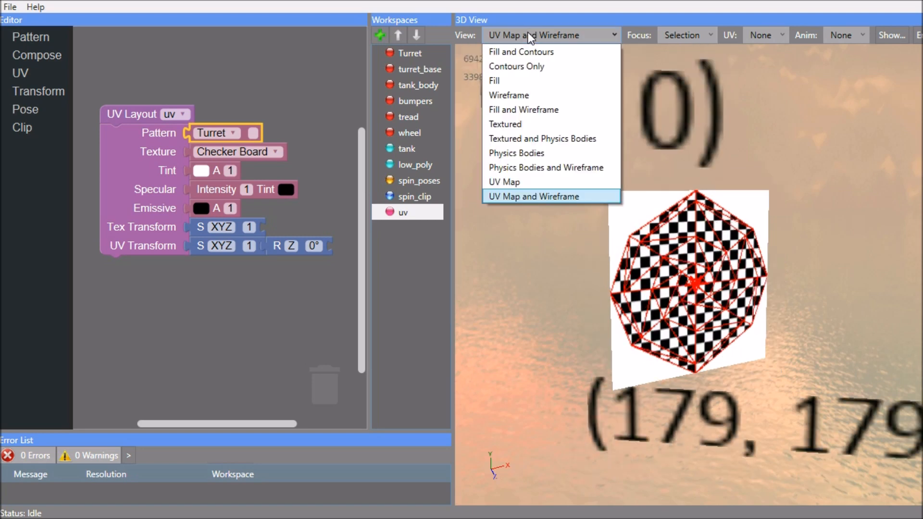
pyautogui.click(530, 125)
pyautogui.scroll(-5, 545, 126)
pyautogui.moveTo(566, 155); pyautogui.dragTo(491, 215, button='right')
pyautogui.moveTo(821, 200); pyautogui.dragTo(471, 87, button='right')
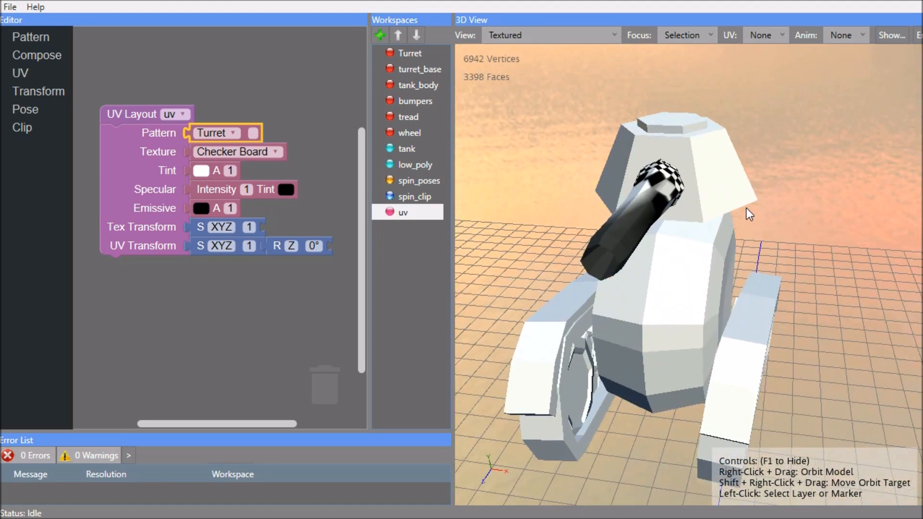
# - Open the extrude surface curve in the Turret workspace and create a UV seam named a at its upper-left point
pyautogui.click(408, 53)
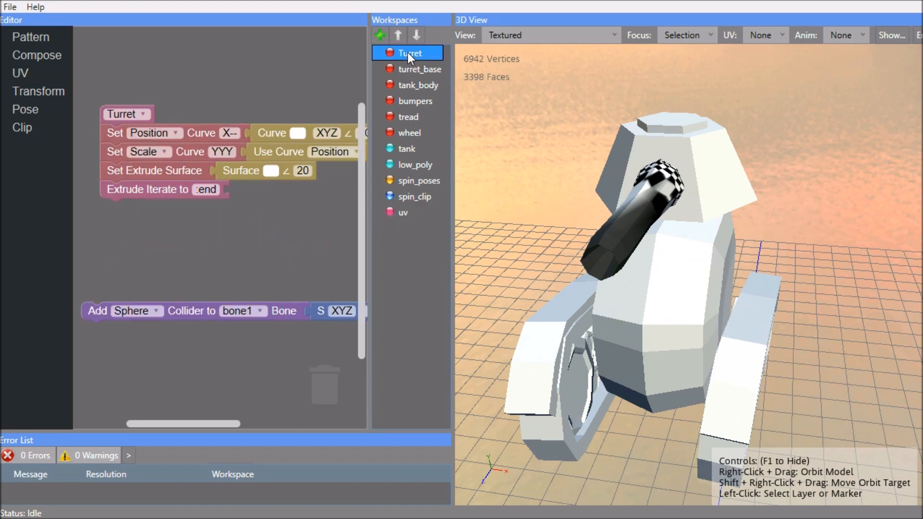
pyautogui.click(272, 170)
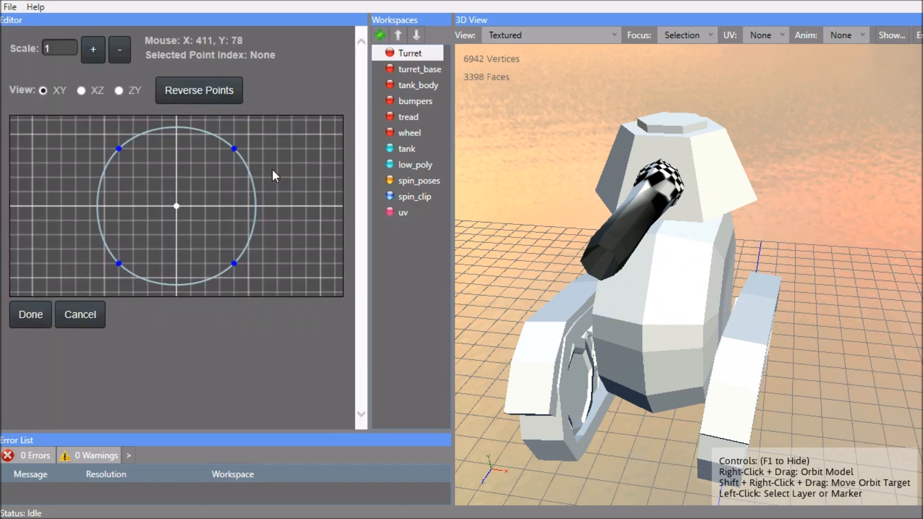
pyautogui.click(120, 149)
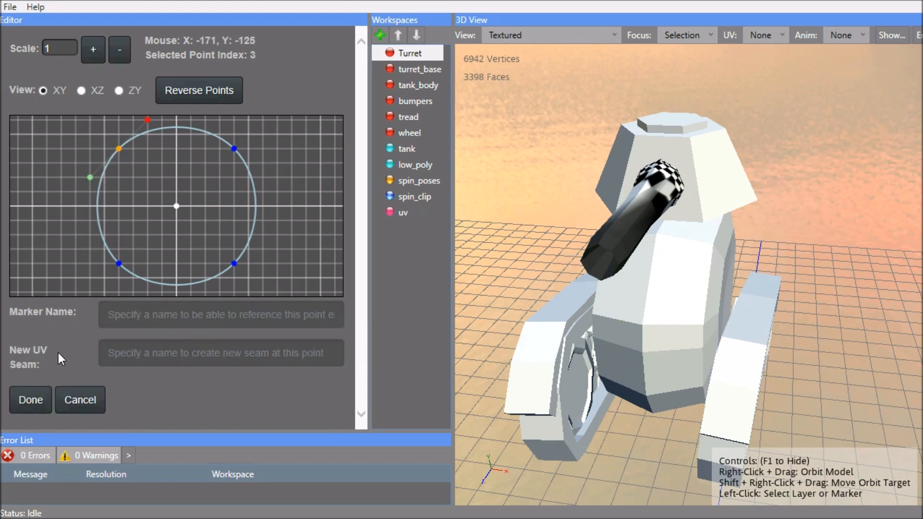
pyautogui.click(131, 355)
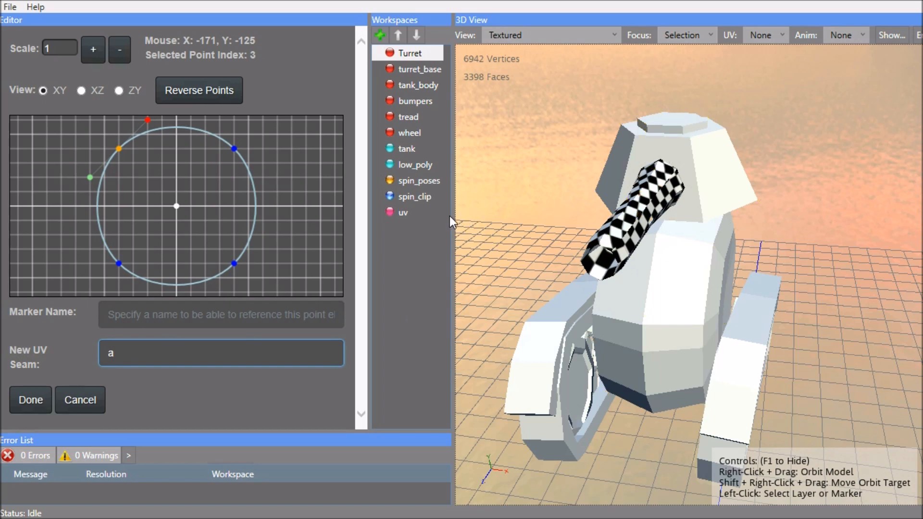
# - Enlarge the 3D view, turn on the display of UV seams, and examine seam a along the barrel
pyautogui.moveTo(450, 215); pyautogui.dragTo(391, 219)
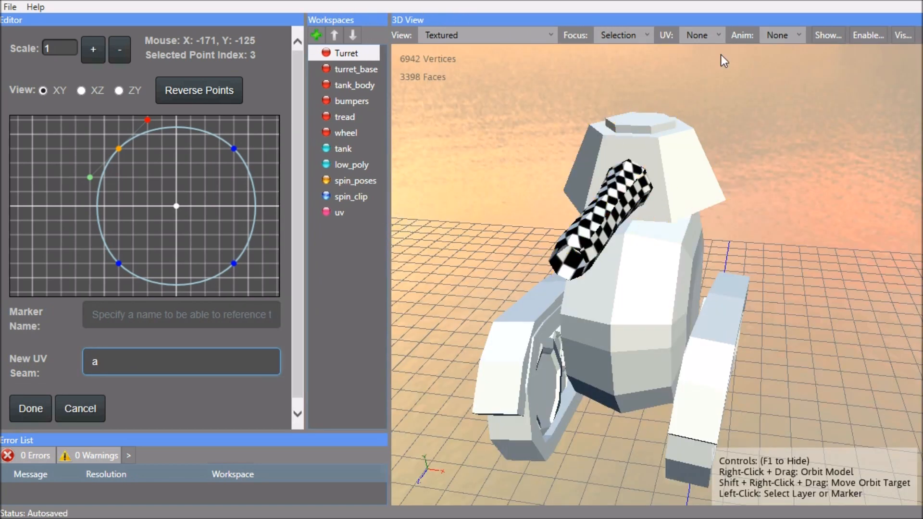
pyautogui.click(837, 36)
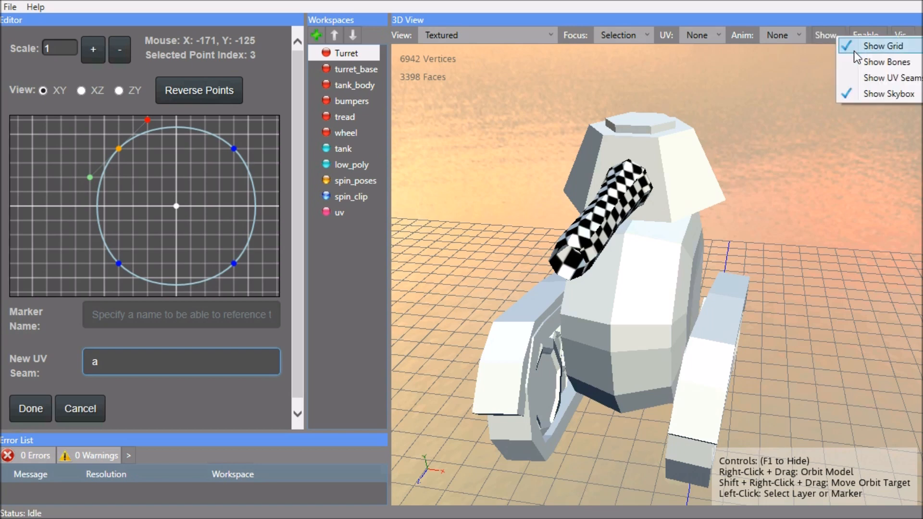
pyautogui.click(865, 78)
pyautogui.moveTo(791, 139); pyautogui.dragTo(778, 155, button='right')
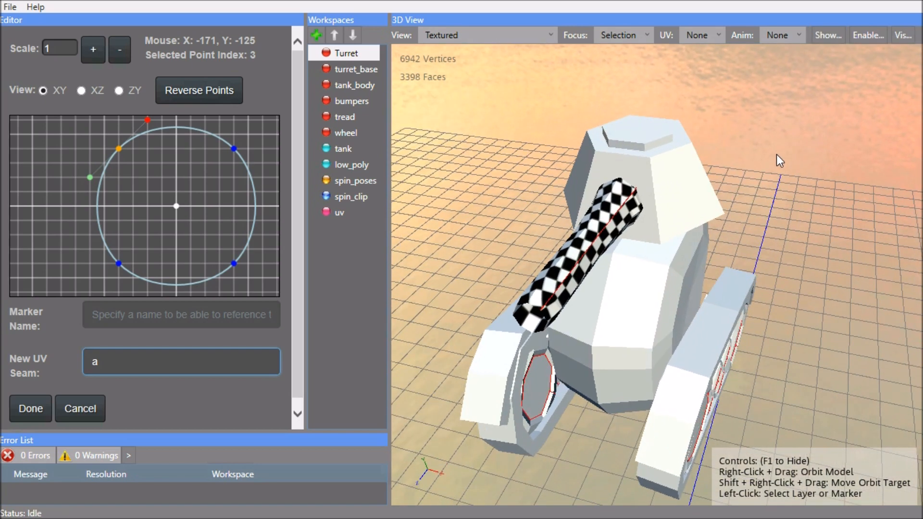
pyautogui.scroll(2, 644, 211)
pyautogui.moveTo(594, 248); pyautogui.dragTo(645, 235, button='right')
pyautogui.click(124, 147)
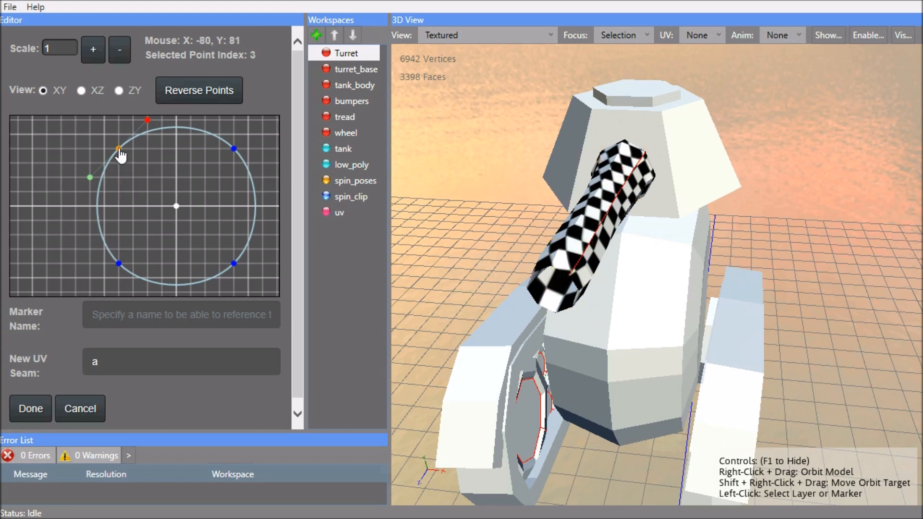
pyautogui.click(107, 359)
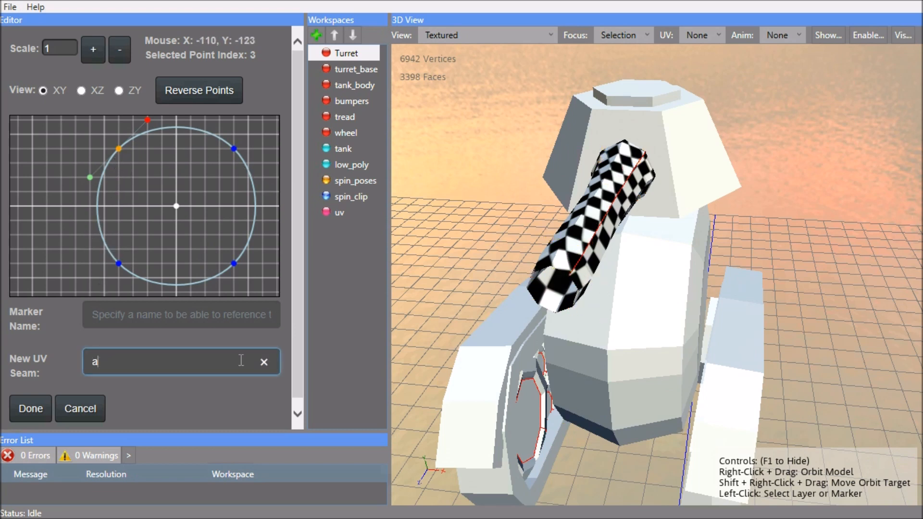
pyautogui.moveTo(720, 202); pyautogui.dragTo(719, 221, button='right')
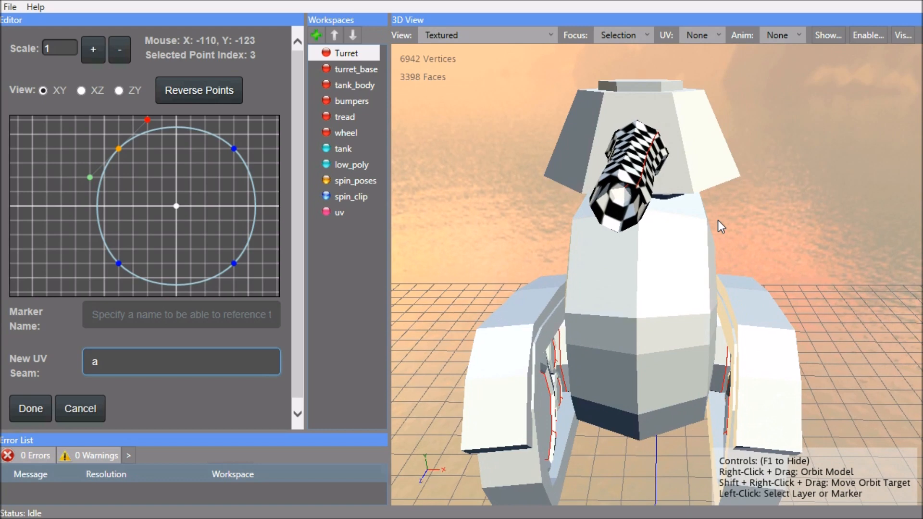
# - Try a second UV seam named g at the surface curve's lower-right point, and clear its name again
pyautogui.click(234, 263)
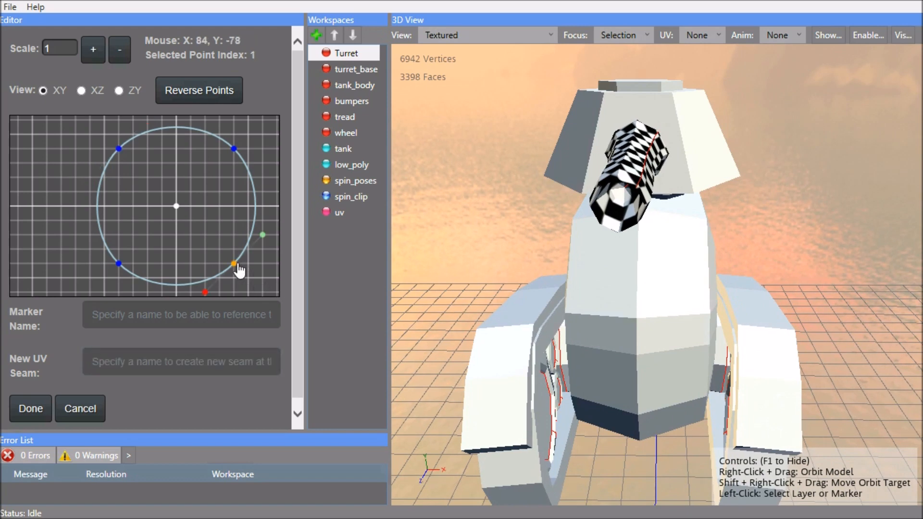
pyautogui.click(144, 360)
pyautogui.write('g')
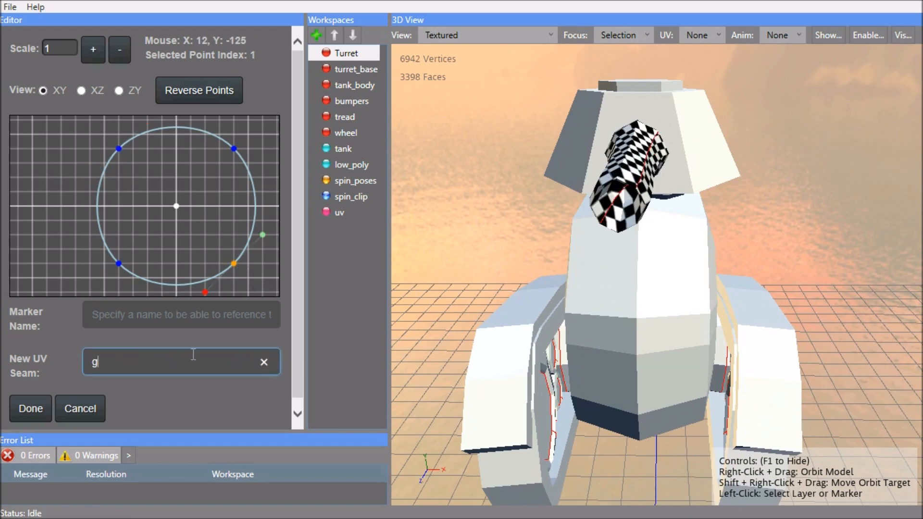
pyautogui.moveTo(569, 273)
pyautogui.mouseDown(button='right')
pyautogui.moveTo(657, 256)
pyautogui.moveTo(633, 231)
pyautogui.moveTo(586, 238)
pyautogui.moveTo(557, 270)
pyautogui.mouseUp(button='right')
pyautogui.click(118, 364)
pyautogui.press('BackSpace')
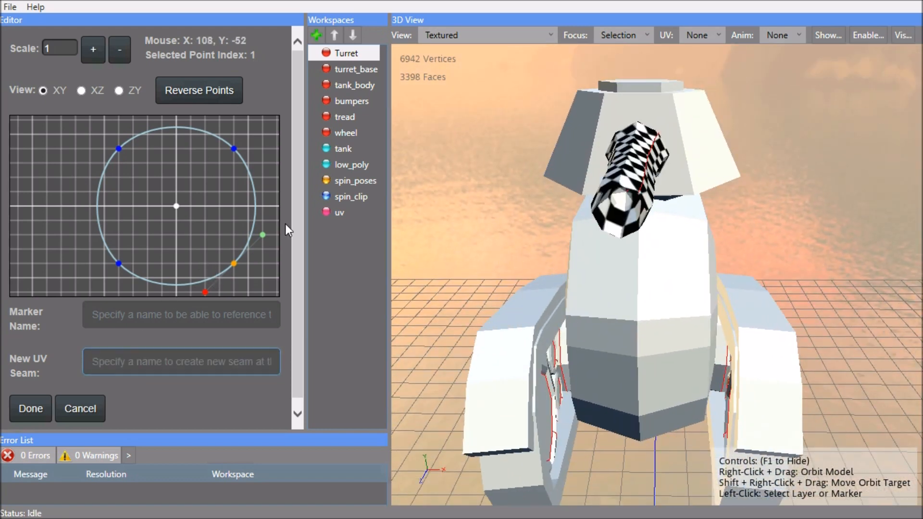
# - Inspect the barrel's seam from several angles and accept the edited surface curve
pyautogui.moveTo(599, 299); pyautogui.dragTo(673, 277, button='right')
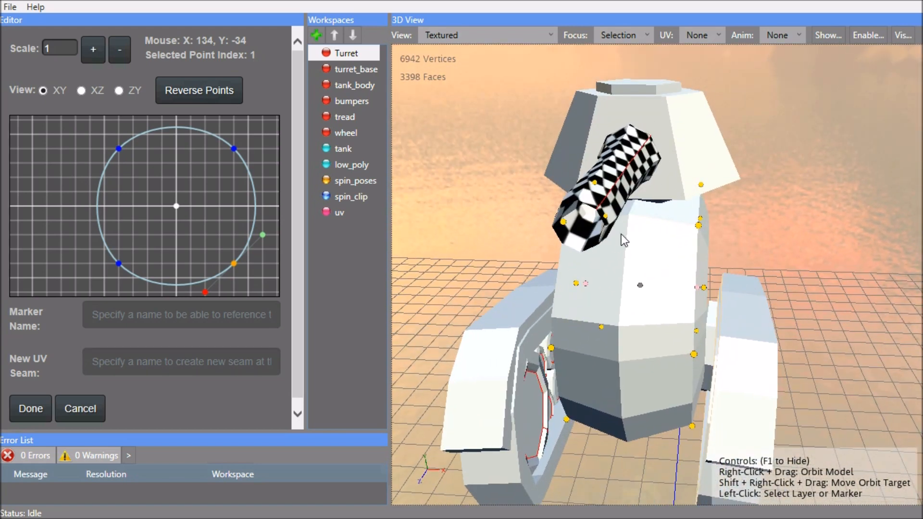
pyautogui.moveTo(602, 270); pyautogui.dragTo(654, 250, button='right')
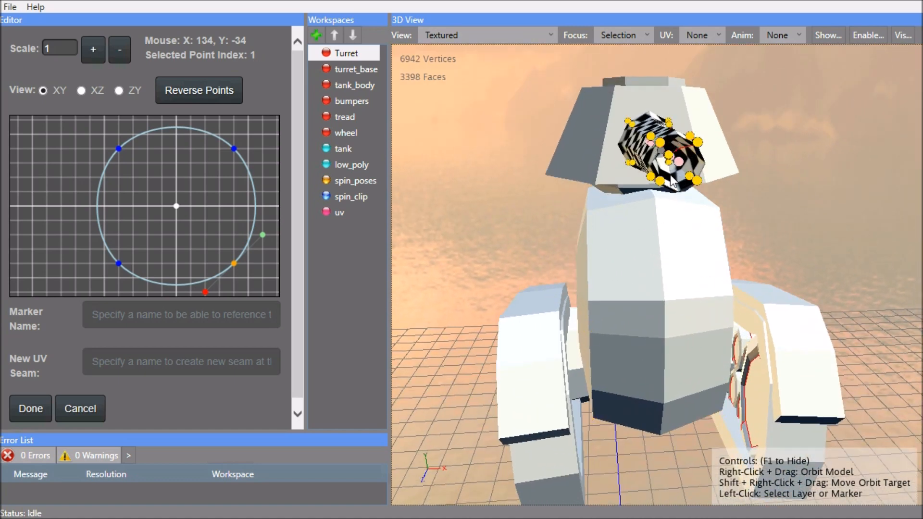
pyautogui.moveTo(816, 169); pyautogui.dragTo(762, 183, button='right')
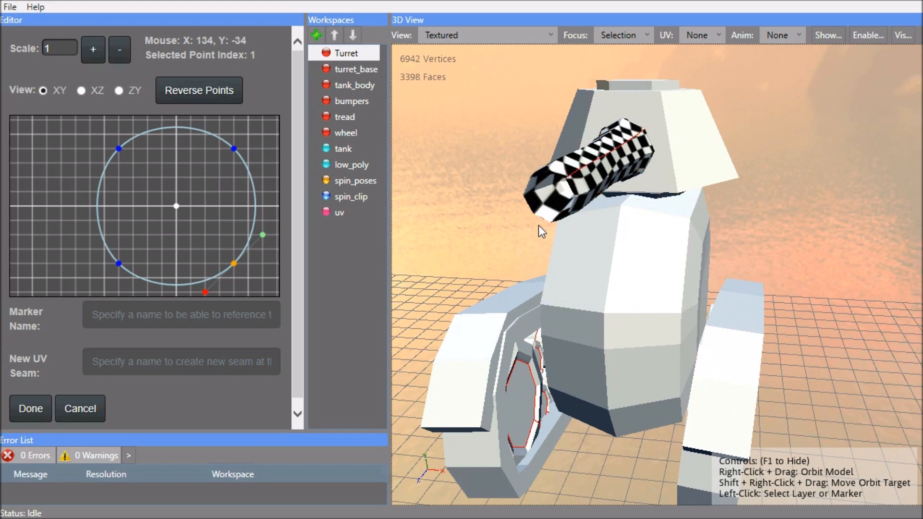
pyautogui.moveTo(216, 193); pyautogui.dragTo(190, 191)
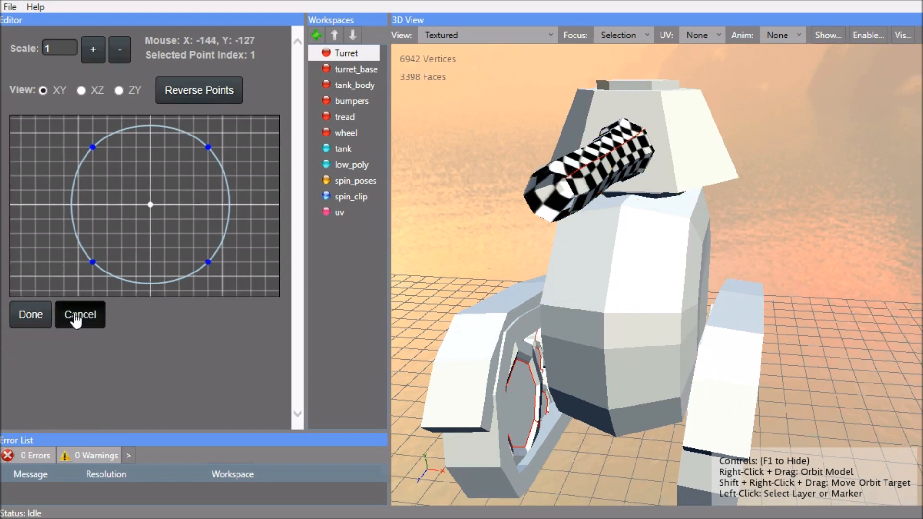
pyautogui.click(35, 320)
# - Open the Turret's position curve and set the UV join ranges of its leftmost point to a-a
pyautogui.moveTo(249, 147); pyautogui.dragTo(226, 199)
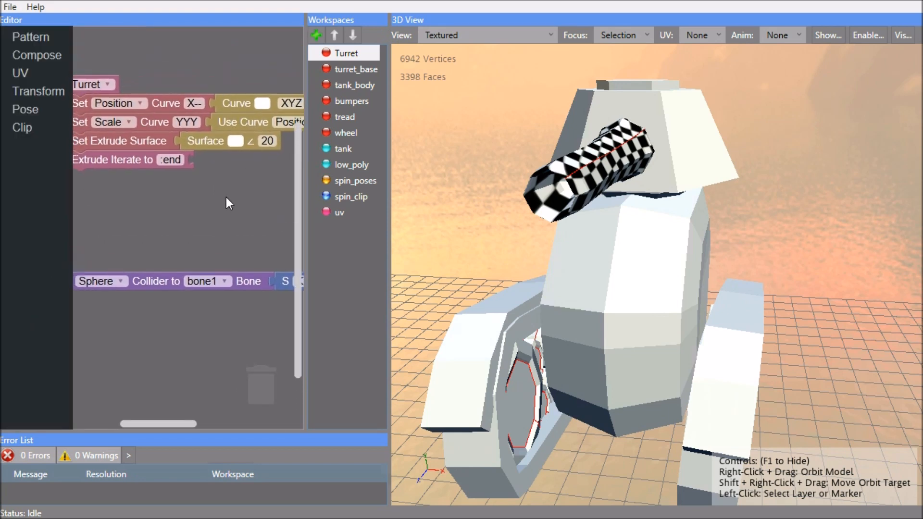
pyautogui.click(267, 106)
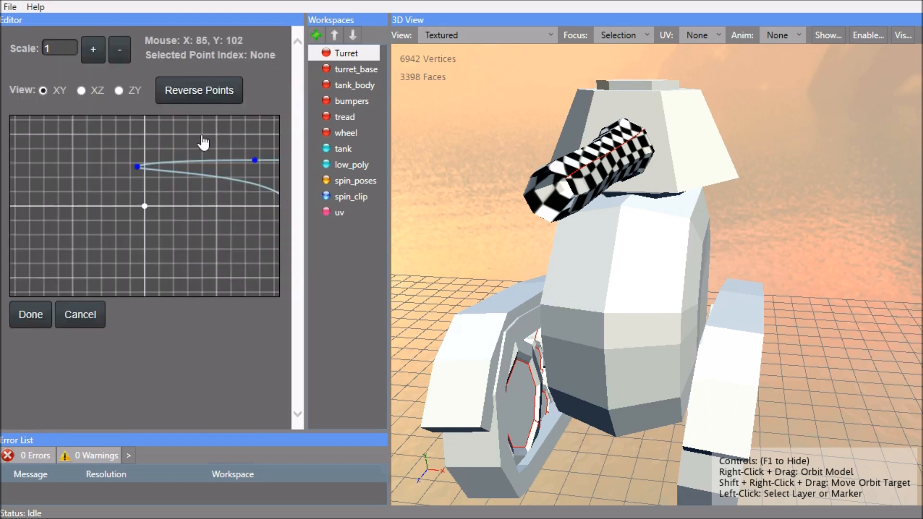
pyautogui.click(138, 167)
pyautogui.moveTo(296, 264); pyautogui.dragTo(293, 340)
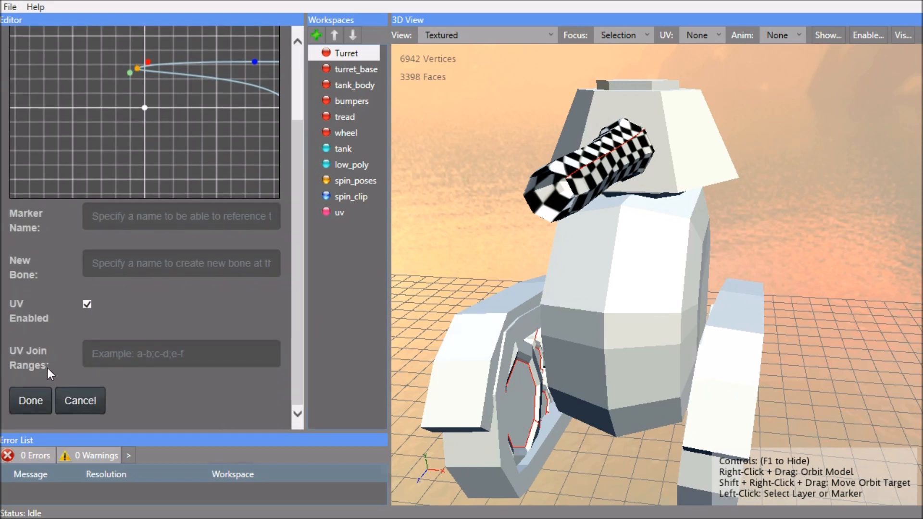
pyautogui.click(147, 357)
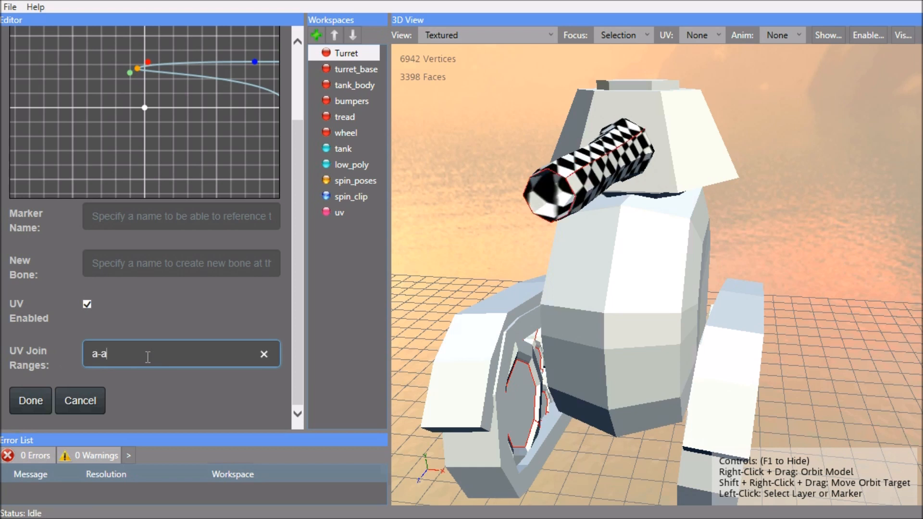
pyautogui.click(569, 179)
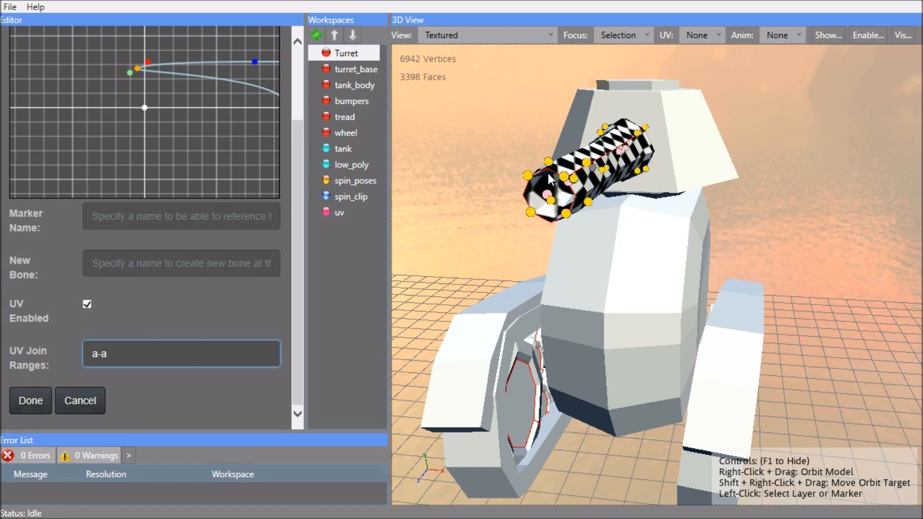
# - Turn off UV for the end point of the Turret's position curve that lies inside the barrel
pyautogui.moveTo(749, 235); pyautogui.dragTo(791, 210, button='right')
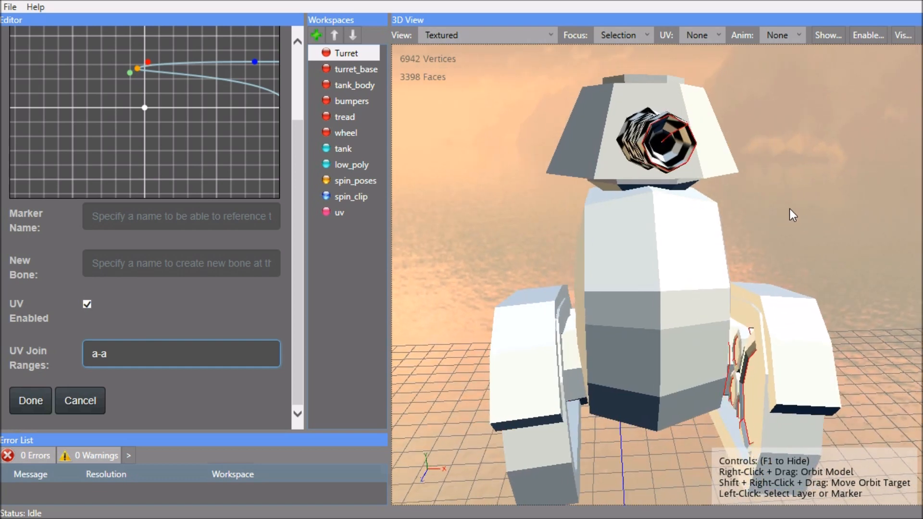
pyautogui.moveTo(208, 109); pyautogui.dragTo(78, 204)
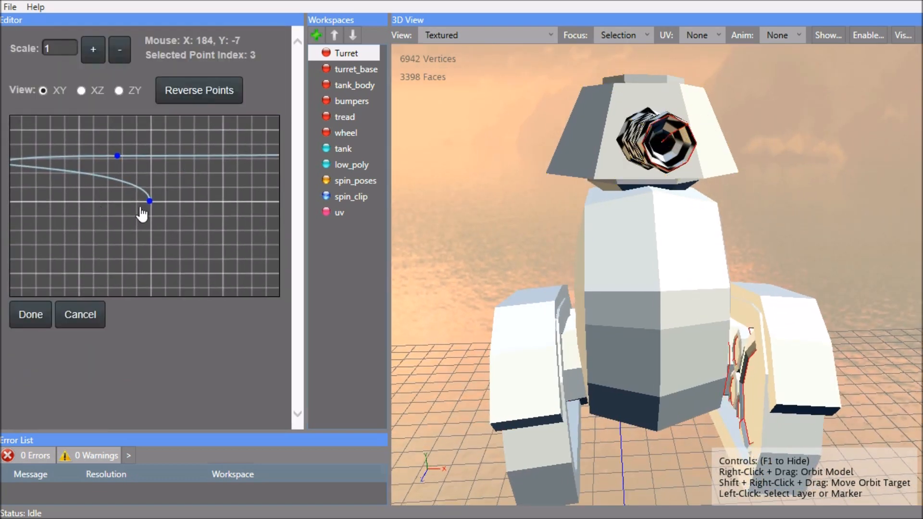
pyautogui.click(150, 201)
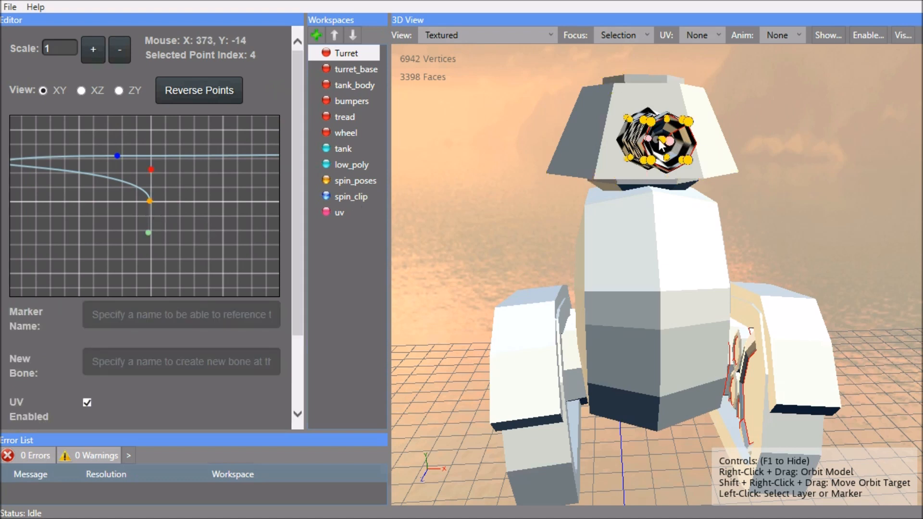
pyautogui.moveTo(195, 254); pyautogui.dragTo(206, 229)
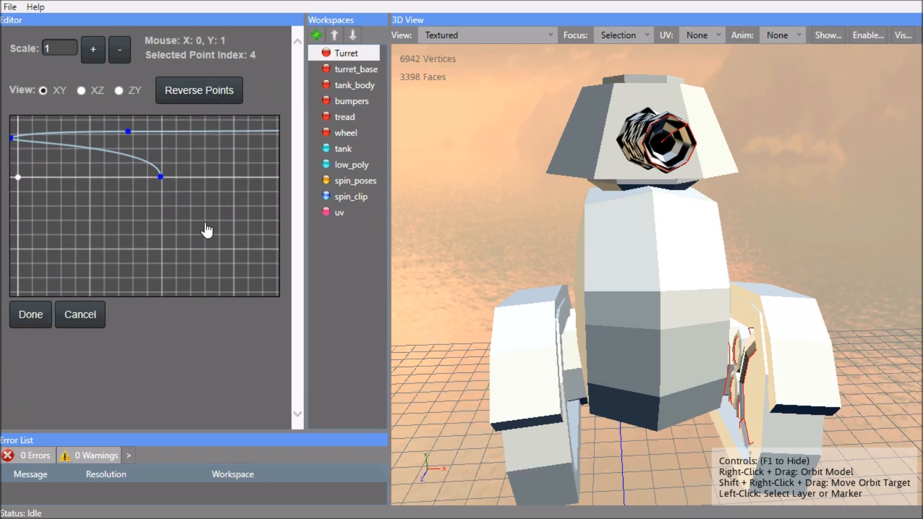
pyautogui.click(160, 177)
pyautogui.scroll(-3, 100, 399)
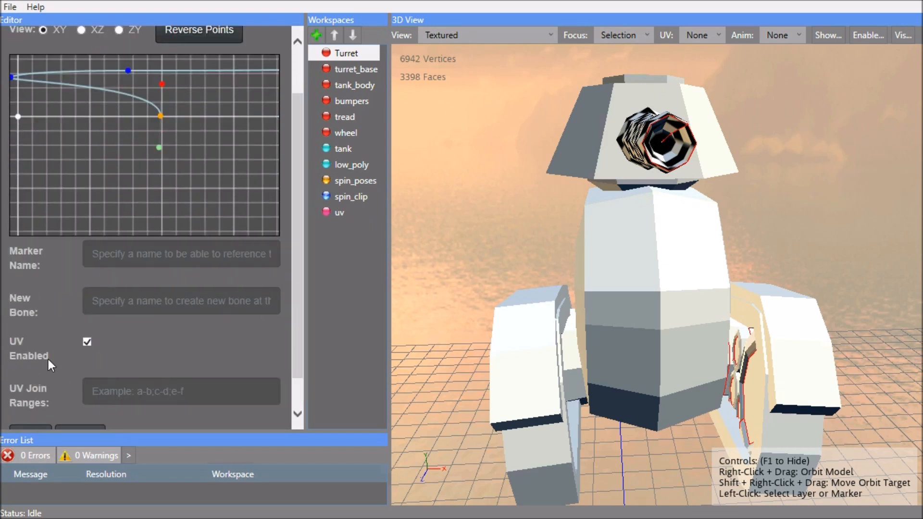
pyautogui.click(87, 341)
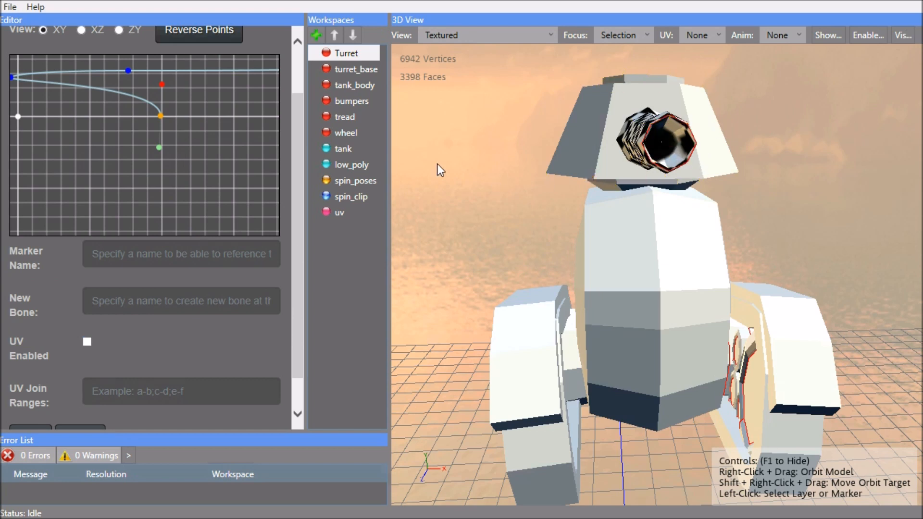
# - Reselect the leftmost point of the position curve and inspect the barrel's muzzle and seams from several angles
pyautogui.moveTo(194, 121); pyautogui.dragTo(264, 239)
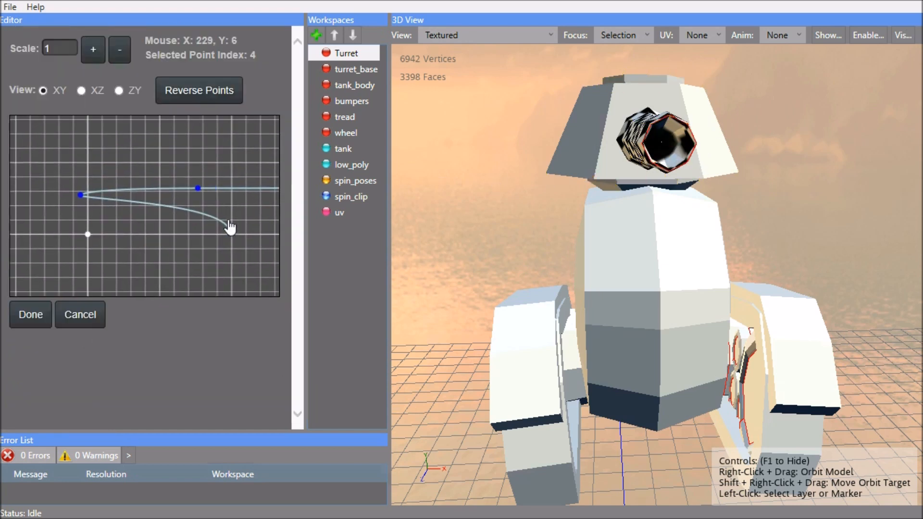
pyautogui.click(79, 195)
pyautogui.moveTo(889, 144); pyautogui.dragTo(831, 212, button='right')
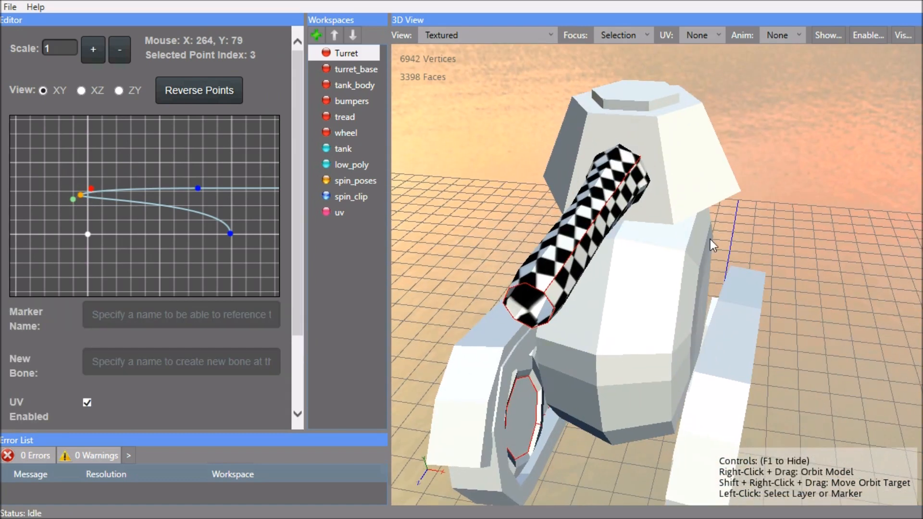
pyautogui.moveTo(735, 255); pyautogui.dragTo(711, 181, button='right')
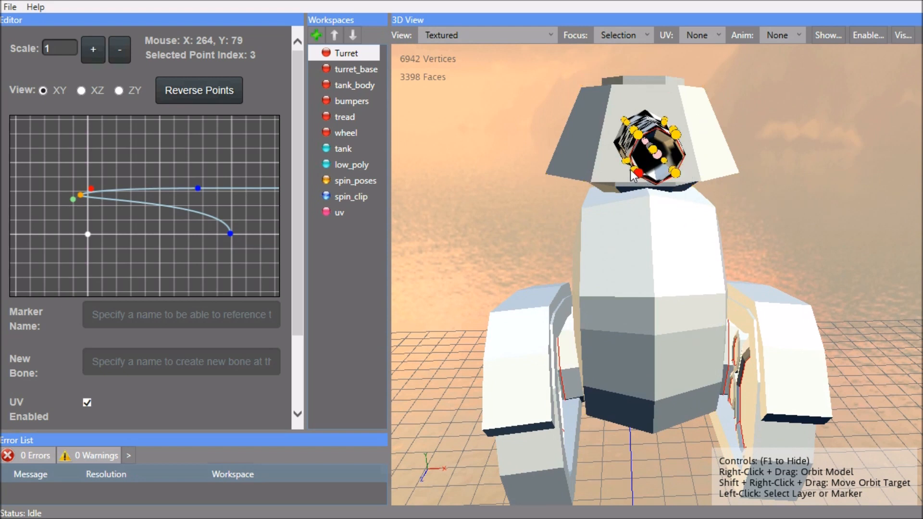
# - Open the uv workspace with more editor room and examine the Turret's unwrapped pieces in UV Map display
pyautogui.click(336, 214)
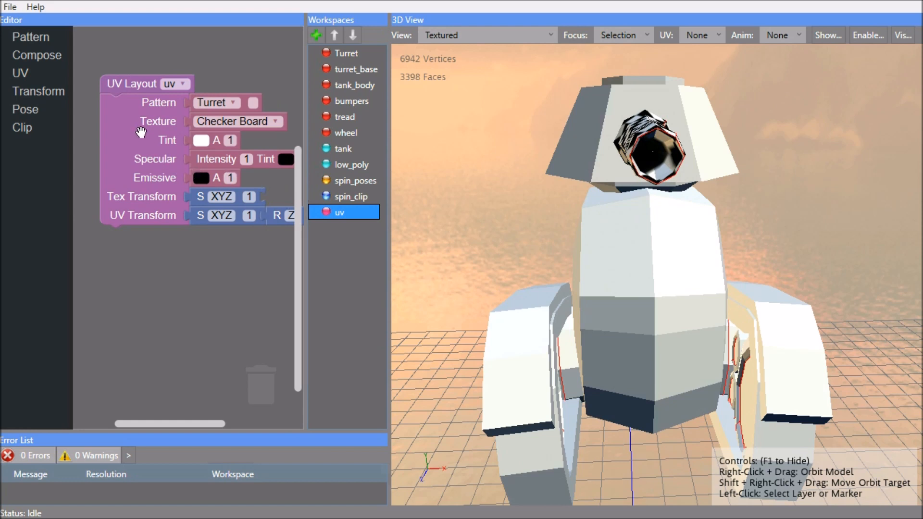
pyautogui.click(460, 32)
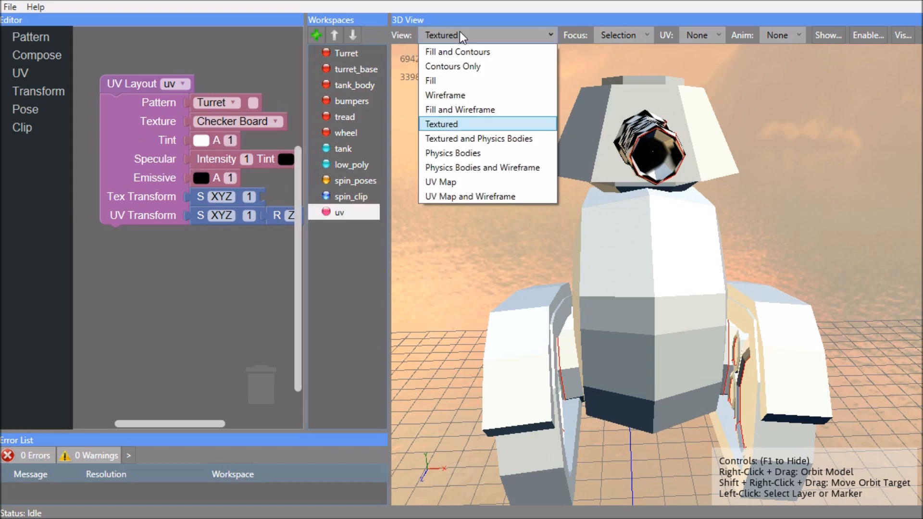
pyautogui.click(463, 179)
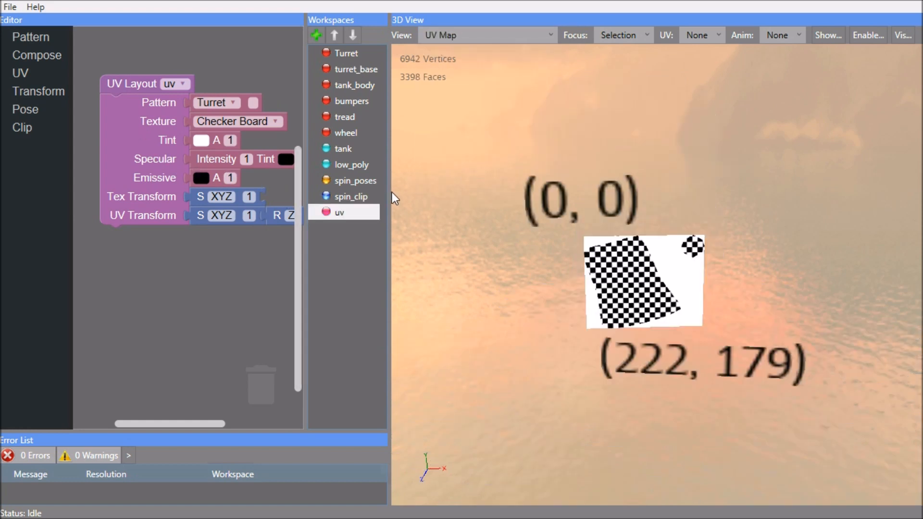
pyautogui.moveTo(388, 193); pyautogui.dragTo(447, 197)
pyautogui.scroll(4, 702, 290)
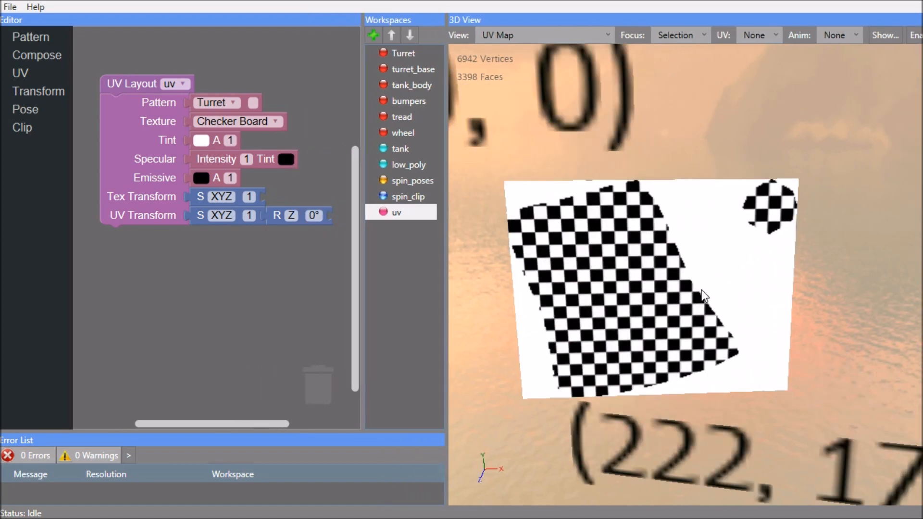
pyautogui.scroll(-1, 702, 289)
pyautogui.moveTo(701, 289); pyautogui.dragTo(704, 254, button='middle')
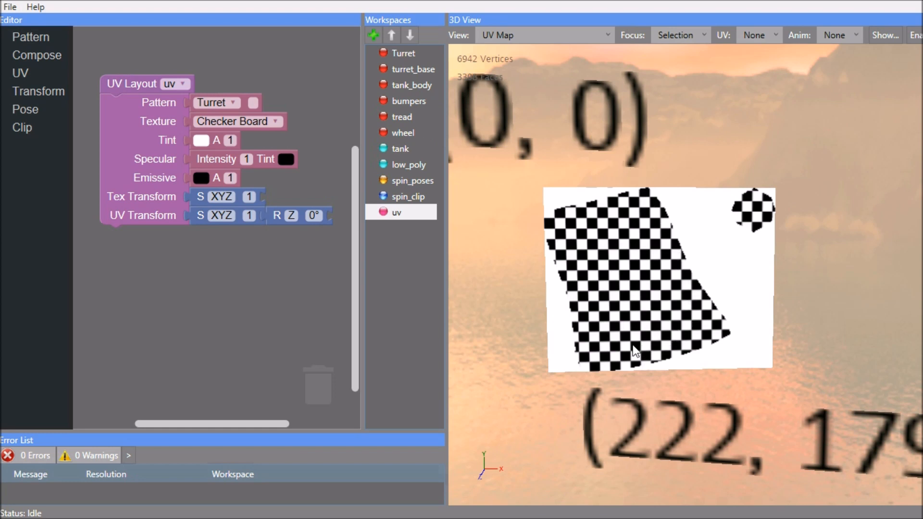
# - Limit the layout's Turret pattern to piece 0, and duplicate the whole section with its pattern limited to piece 1
pyautogui.click(251, 103)
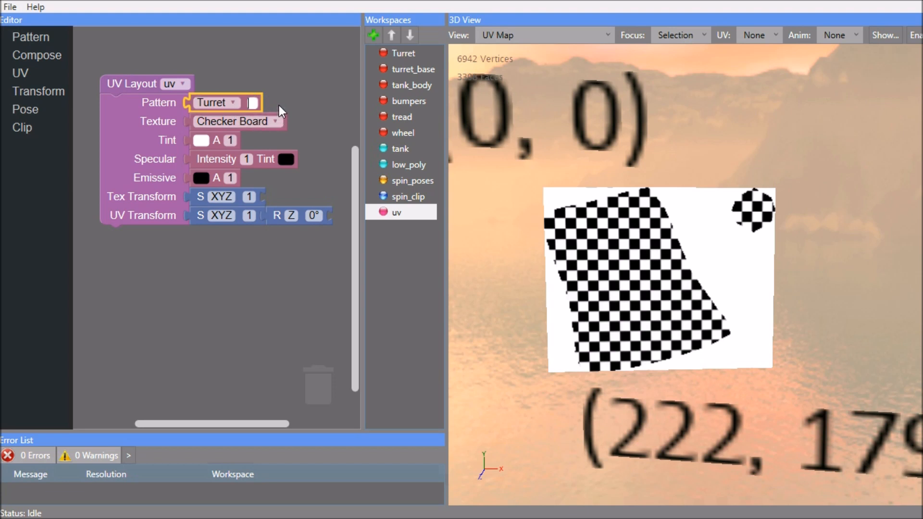
pyautogui.write('0')
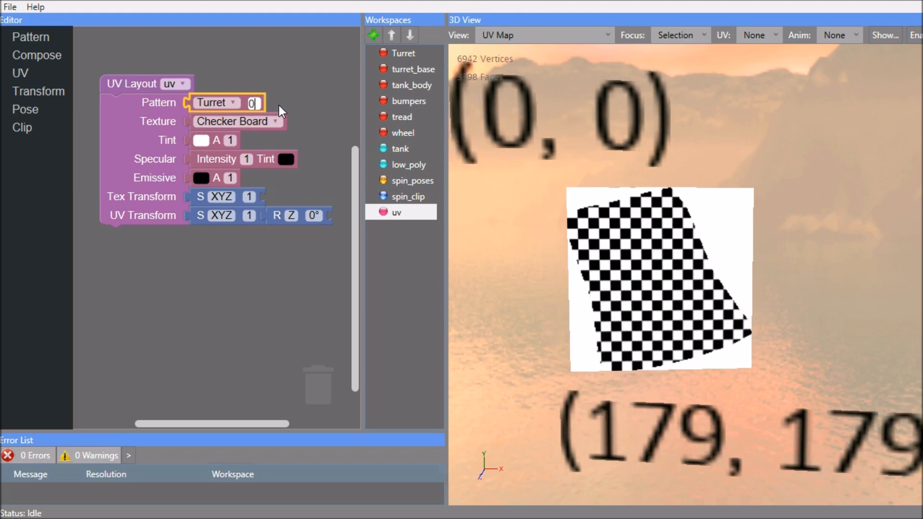
pyautogui.rightClick(143, 139)
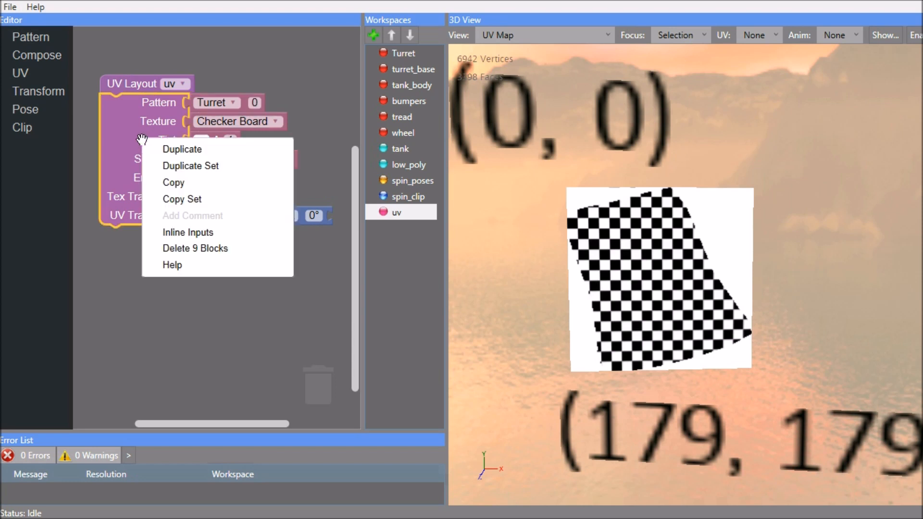
pyautogui.click(180, 165)
pyautogui.moveTo(249, 132); pyautogui.dragTo(249, 235)
pyautogui.click(250, 235)
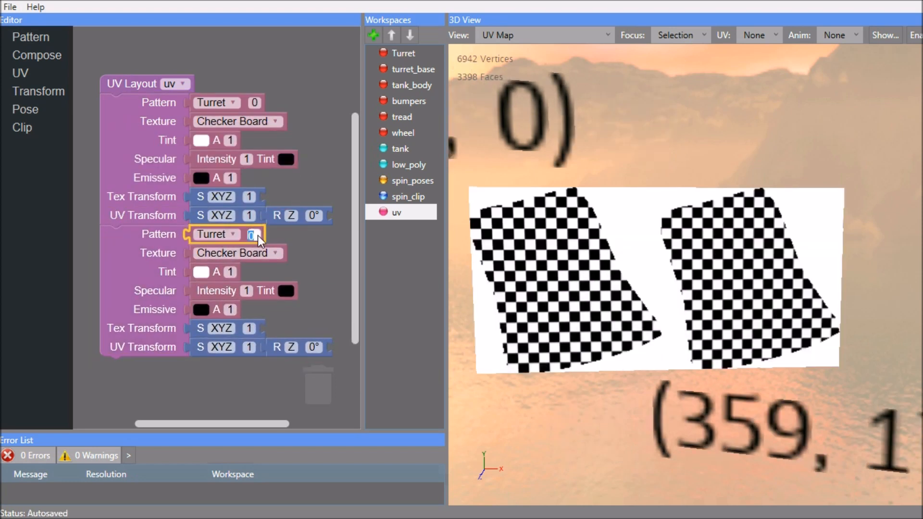
pyautogui.write('1')
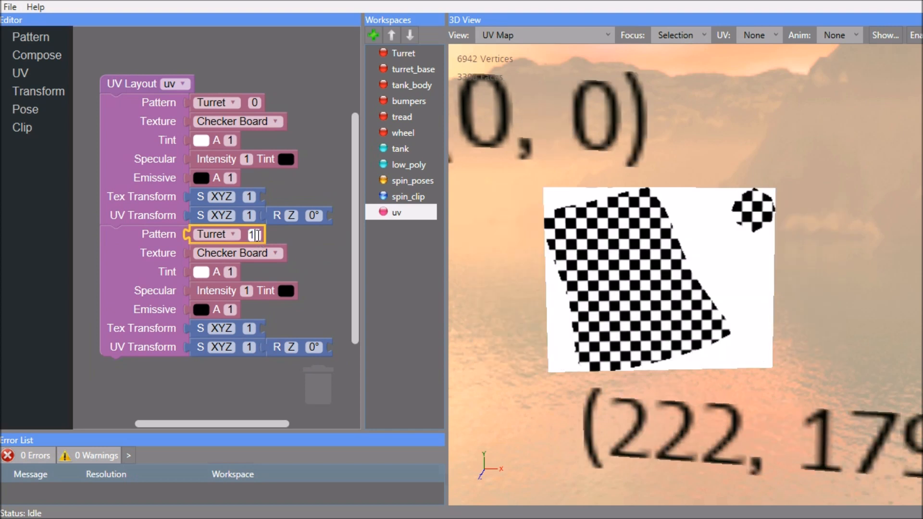
# - Set the second Turret section's texture to Green and inspect the barrel in Textured display
pyautogui.click(239, 254)
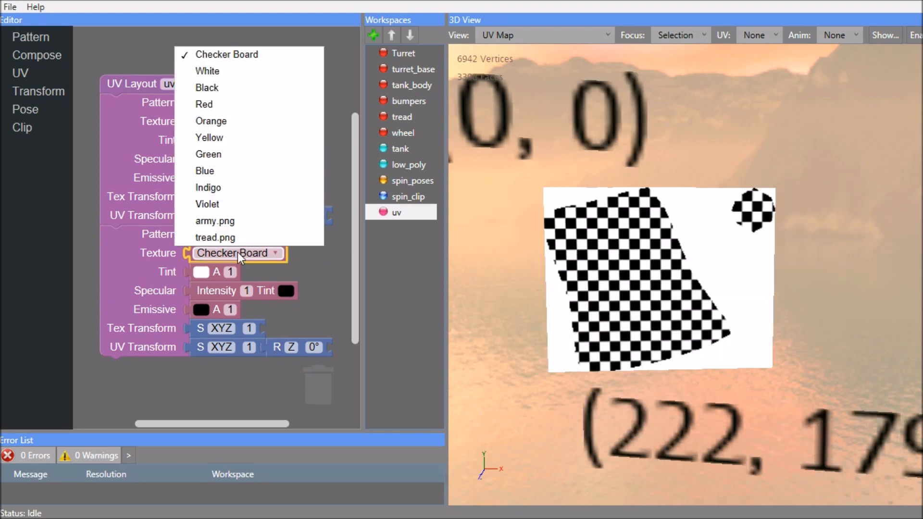
pyautogui.click(234, 155)
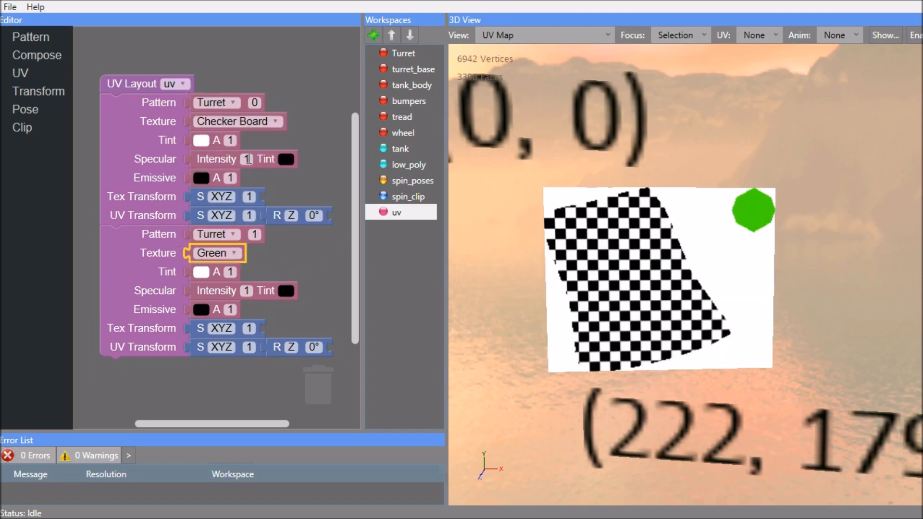
pyautogui.click(499, 38)
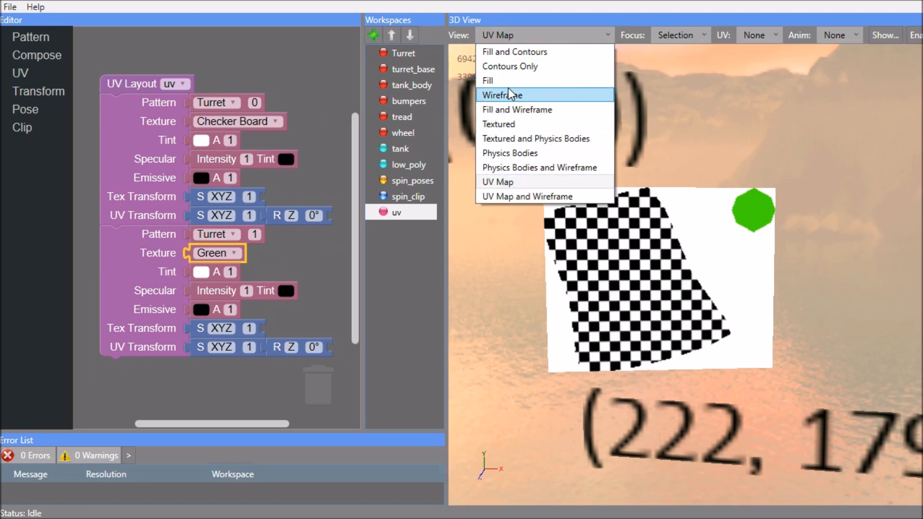
pyautogui.click(516, 125)
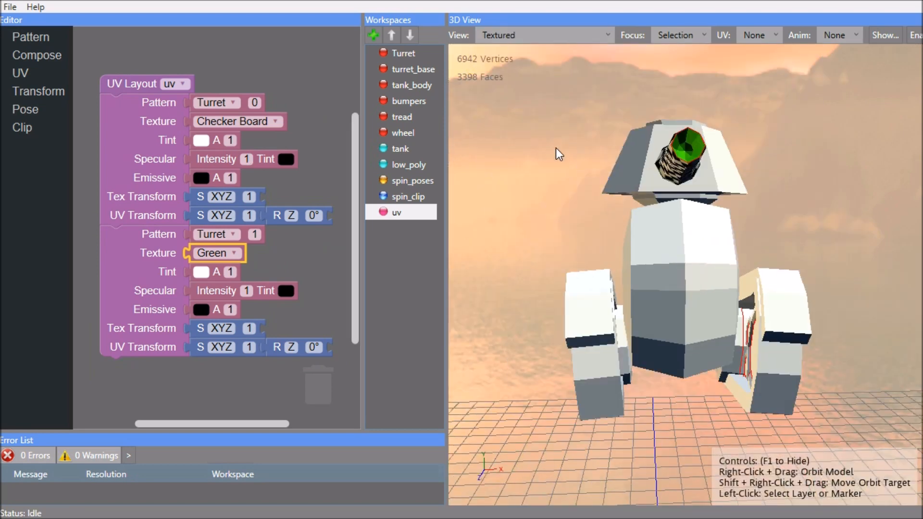
pyautogui.moveTo(558, 154); pyautogui.dragTo(551, 195, button='right')
pyautogui.scroll(2, 551, 194)
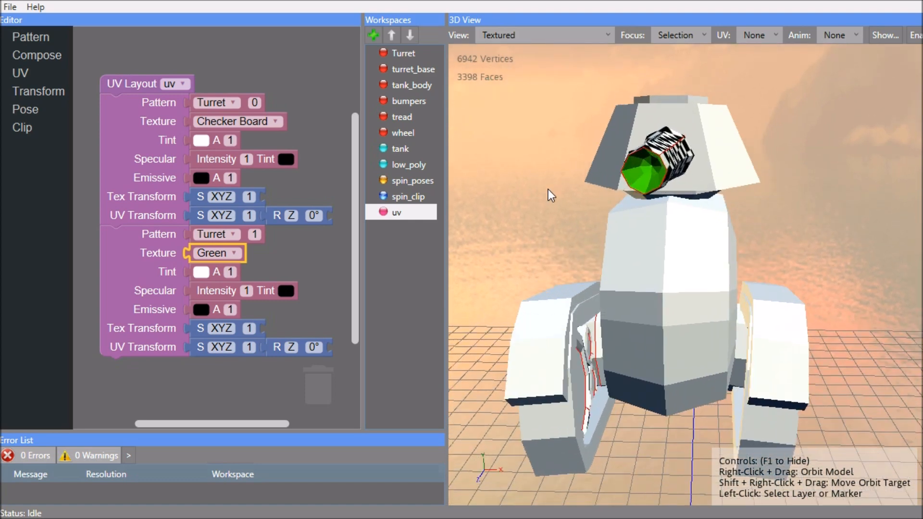
pyautogui.moveTo(541, 196); pyautogui.dragTo(571, 222, button='right')
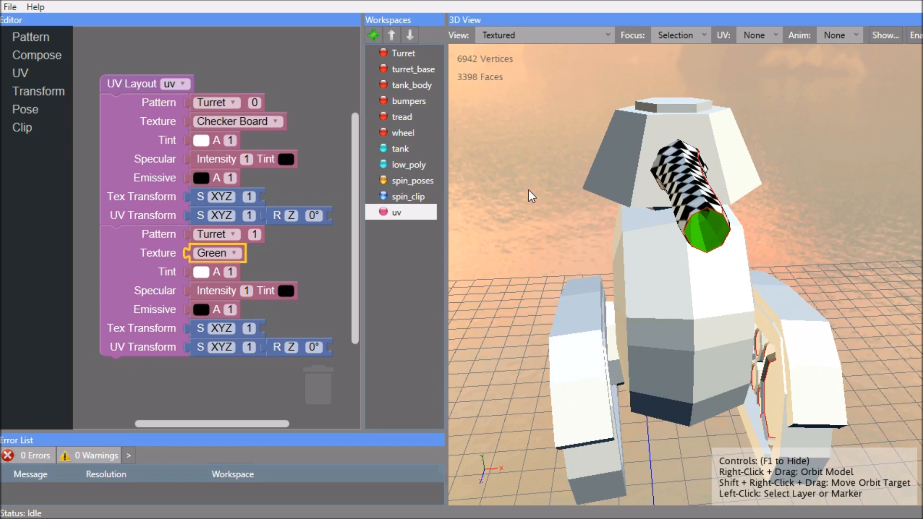
# - Try the army.png texture and an orange emissive colour on the first Turret section, and inspect the barrel
pyautogui.click(234, 126)
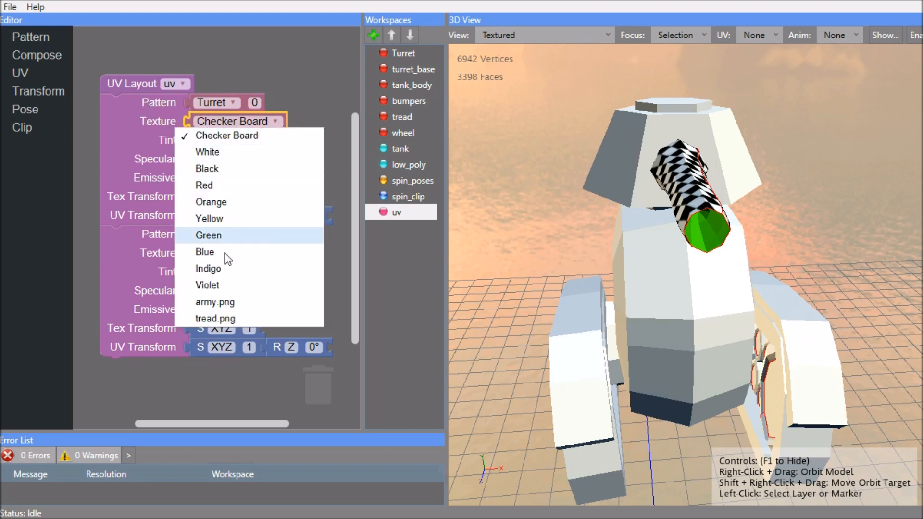
pyautogui.click(241, 303)
pyautogui.moveTo(526, 237); pyautogui.dragTo(582, 276, button='right')
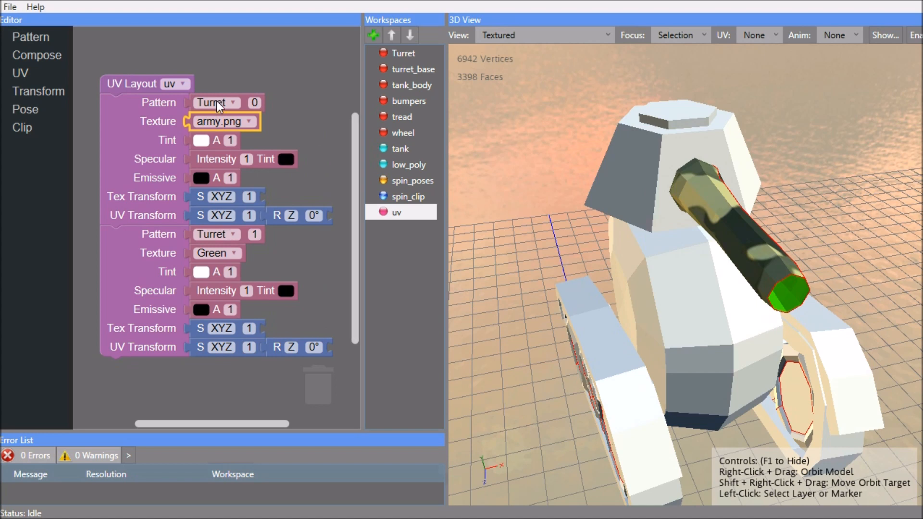
pyautogui.click(202, 179)
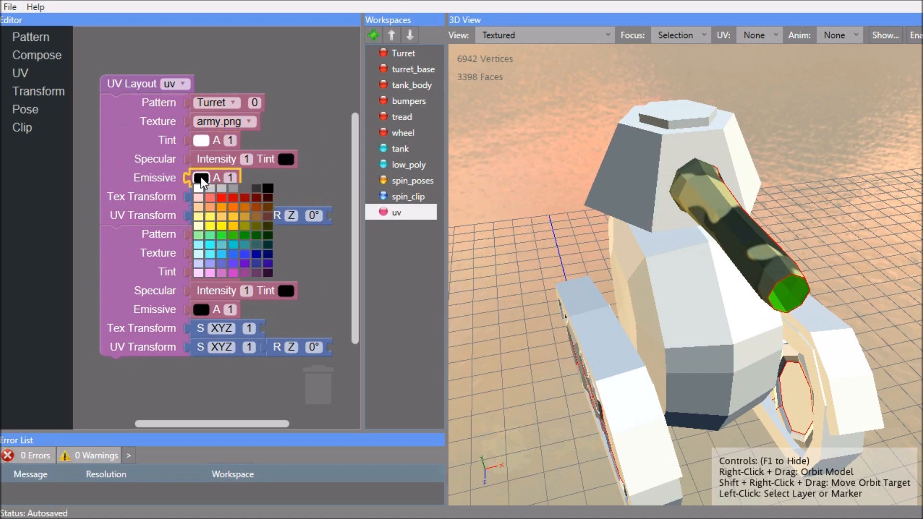
pyautogui.click(245, 208)
pyautogui.moveTo(567, 212); pyautogui.dragTo(494, 179, button='right')
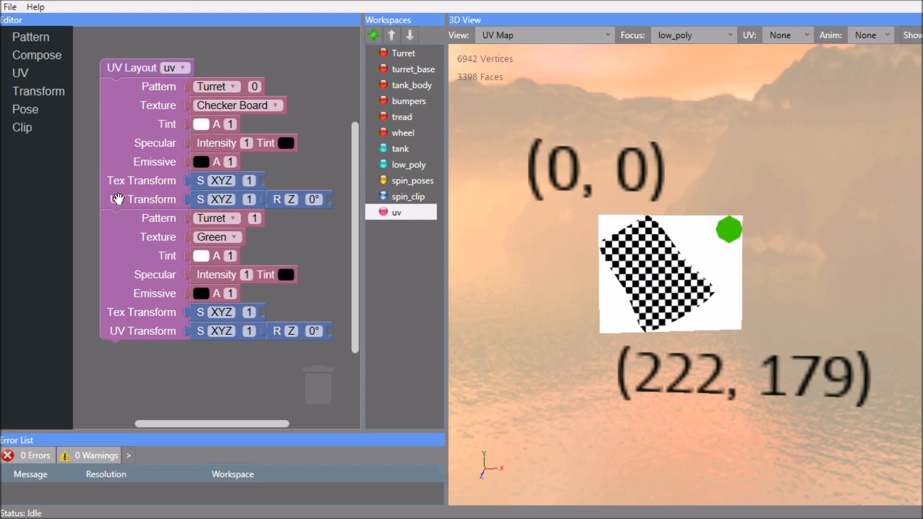
# - Set the first Turret section's UV rotation about Z to 30°, and insert a UV block between the two Turret sections
pyautogui.click(315, 200)
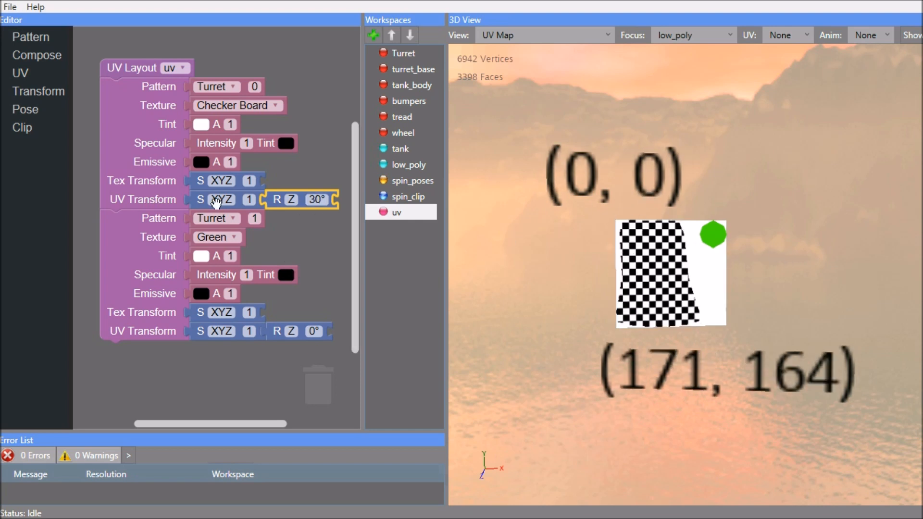
pyautogui.click(31, 76)
pyautogui.scroll(-1, 182, 172)
pyautogui.moveTo(115, 360)
pyautogui.mouseDown()
pyautogui.moveTo(144, 355)
pyautogui.moveTo(131, 230)
pyautogui.mouseUp()
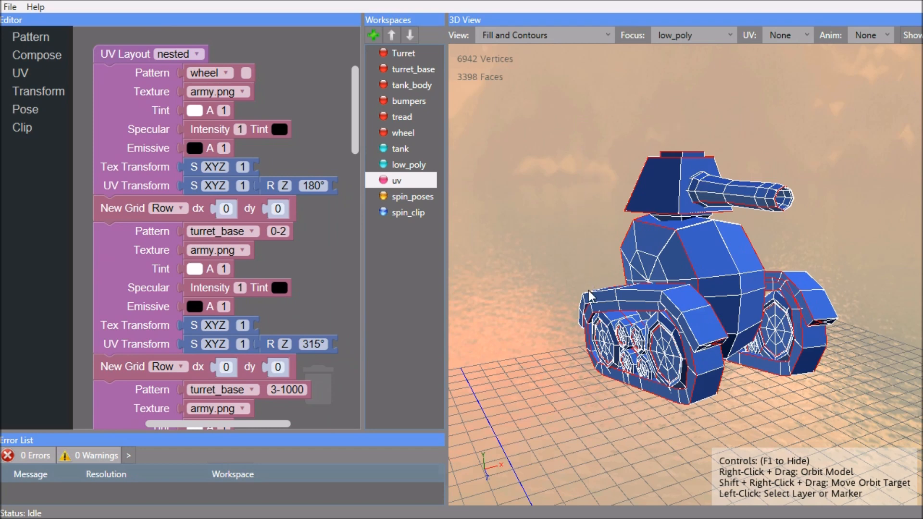
# - Display the low_poly tank in Textured mode with the uv layout applied, and inspect the camouflage from several angles
pyautogui.moveTo(866, 236)
pyautogui.mouseDown(button='right')
pyautogui.moveTo(778, 250)
pyautogui.moveTo(869, 236)
pyautogui.mouseUp(button='right')
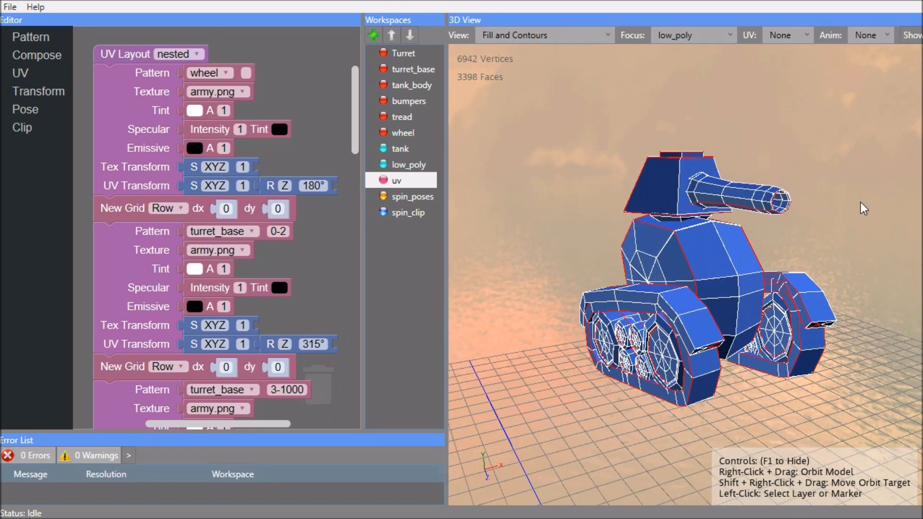
pyautogui.click(529, 36)
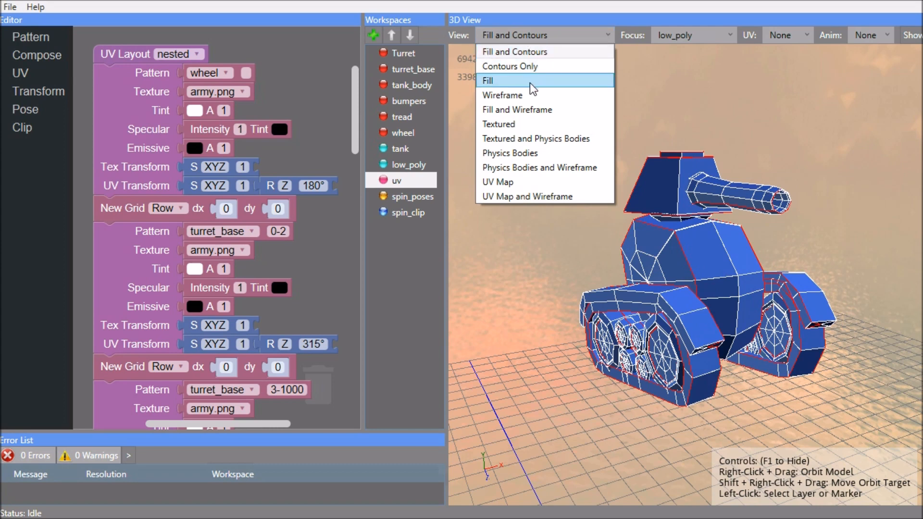
pyautogui.click(526, 126)
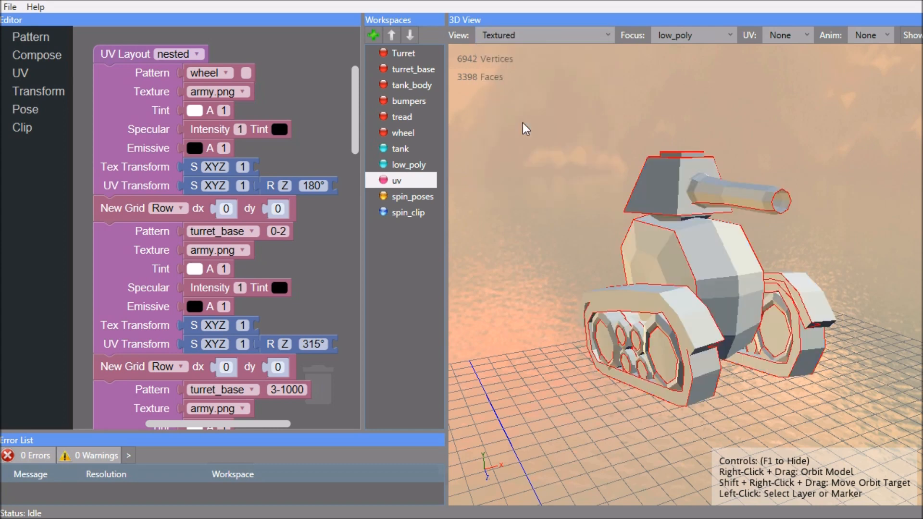
pyautogui.click(781, 39)
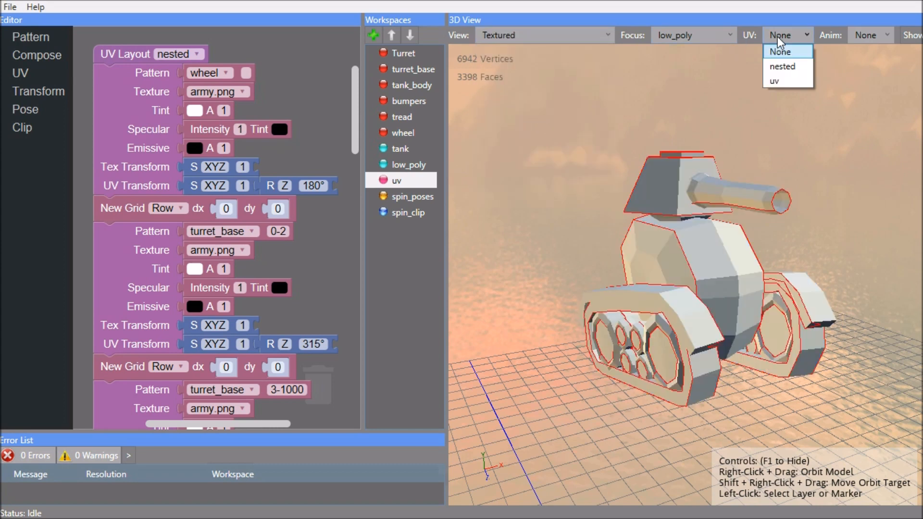
pyautogui.click(784, 81)
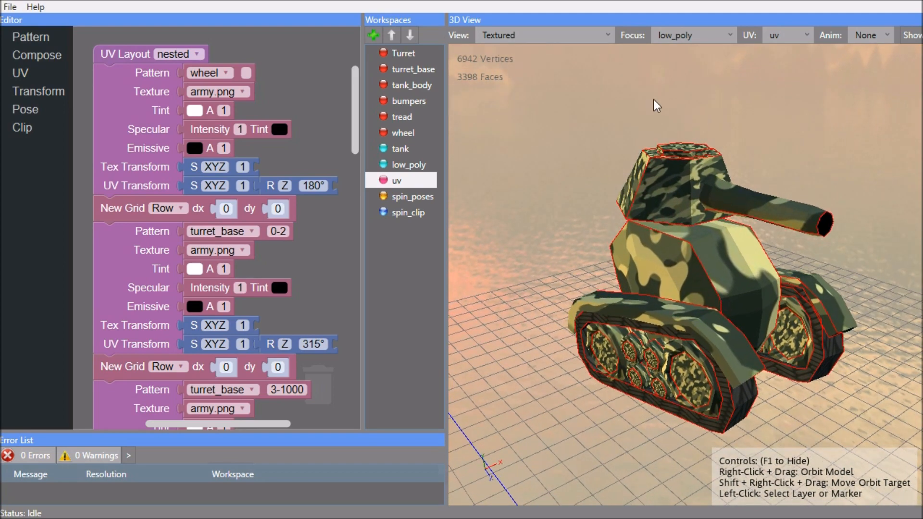
pyautogui.moveTo(565, 204); pyautogui.dragTo(506, 177, button='right')
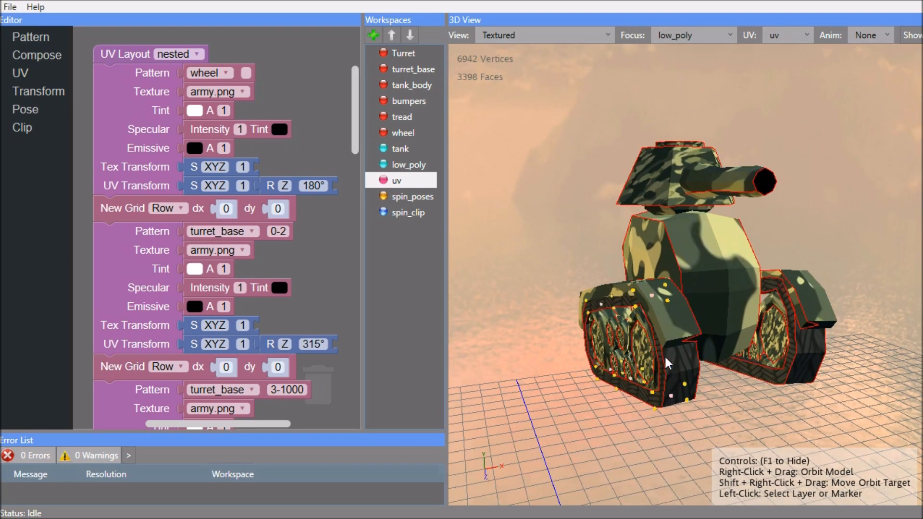
# - Hide the UV seams in the 3D view, temporarily widening the view to reach its display options
pyautogui.moveTo(445, 278); pyautogui.dragTo(350, 278)
pyautogui.click(818, 37)
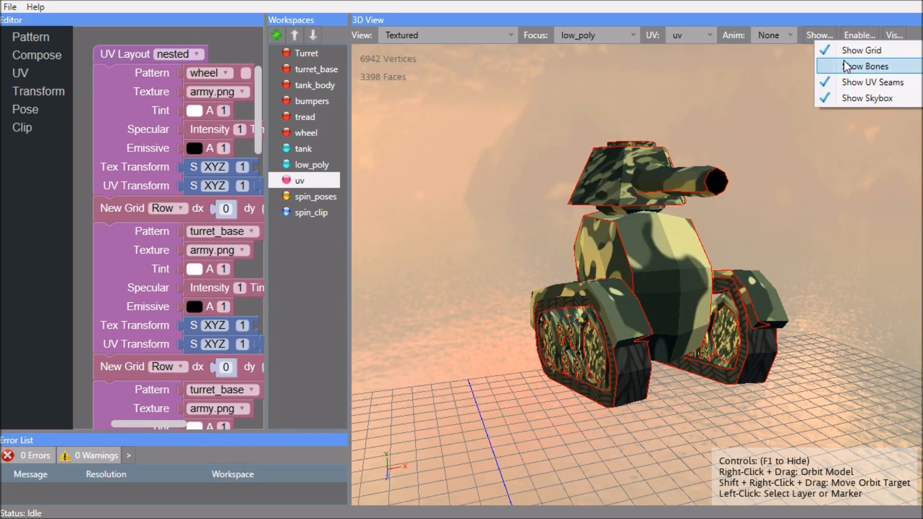
pyautogui.click(846, 75)
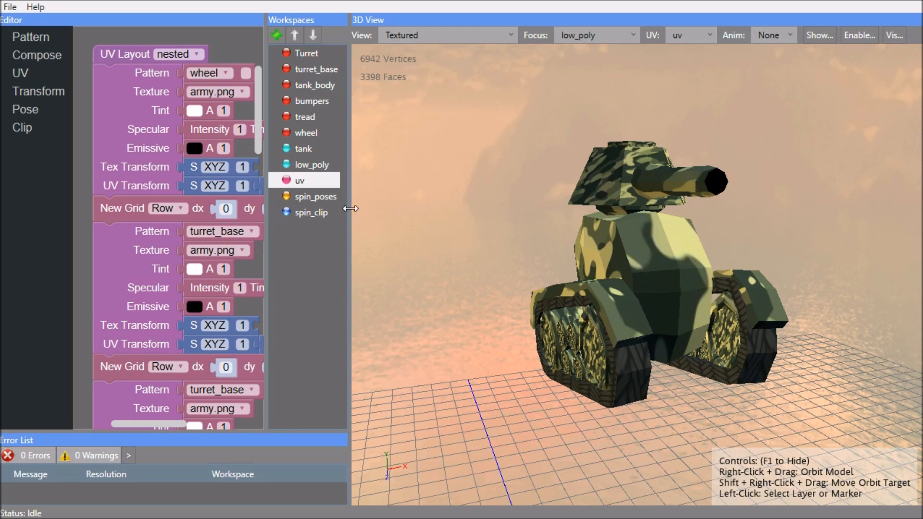
pyautogui.moveTo(350, 209); pyautogui.dragTo(436, 211)
# - Show the UV map with UV set to None, and examine the pieces of the nested UV layout
pyautogui.click(515, 38)
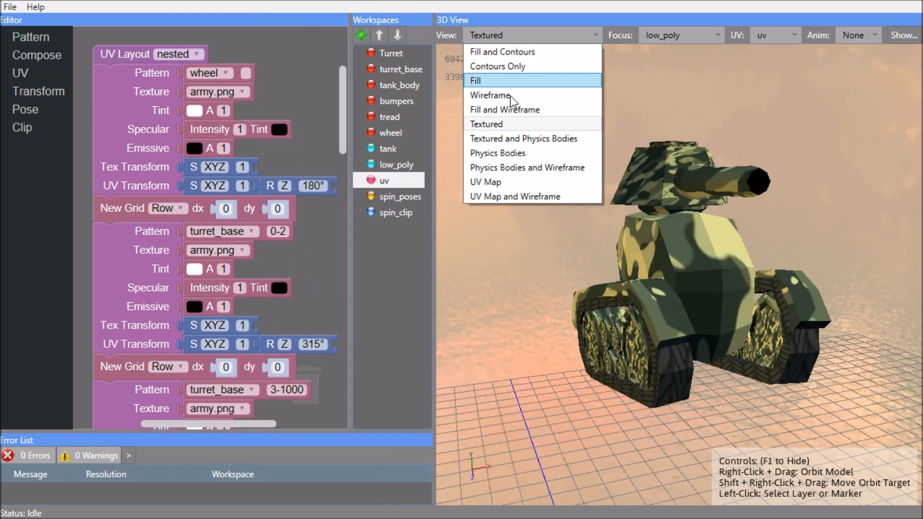
pyautogui.click(505, 182)
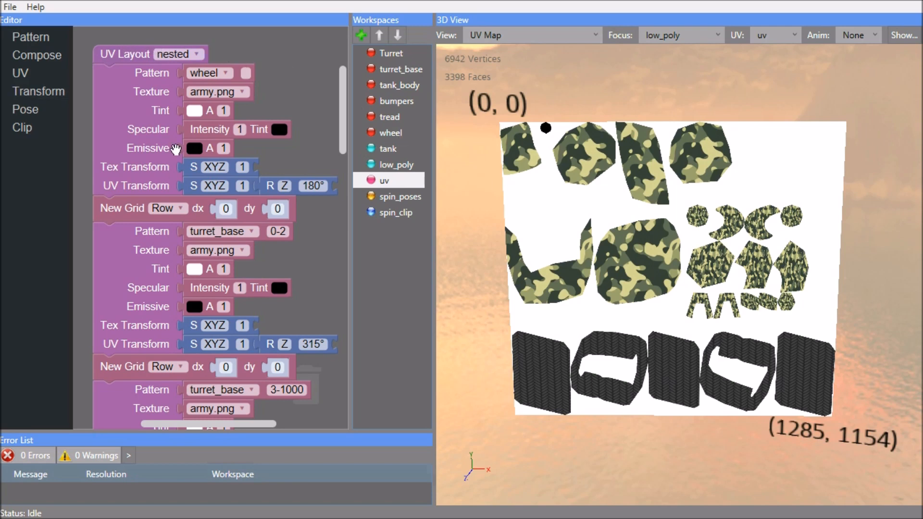
pyautogui.click(772, 36)
pyautogui.click(789, 53)
pyautogui.click(136, 54)
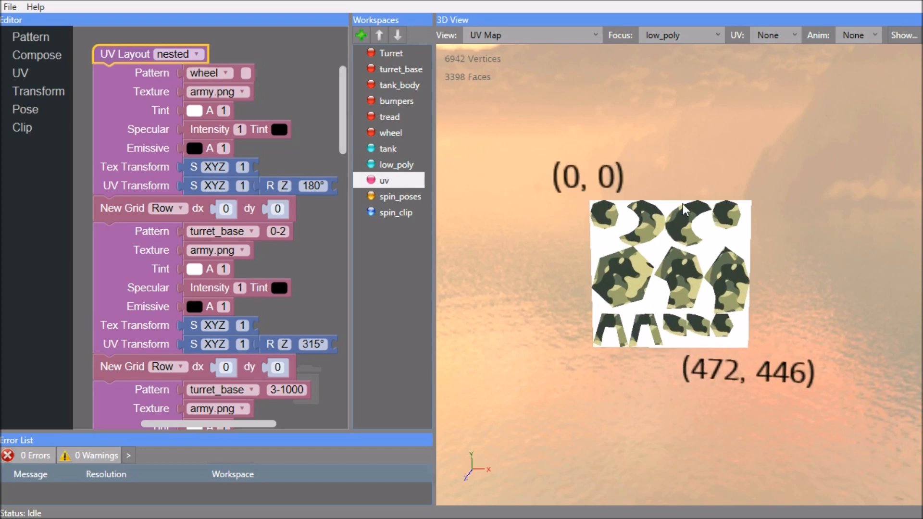
# - Select the Add Layout block for nested and examine how that layout sits within the full UV map
pyautogui.moveTo(342, 109); pyautogui.dragTo(330, 309)
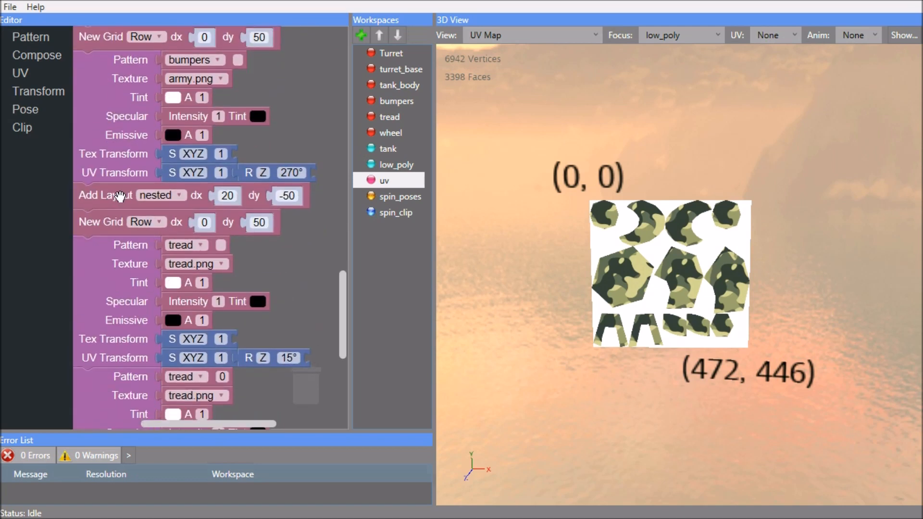
pyautogui.click(118, 197)
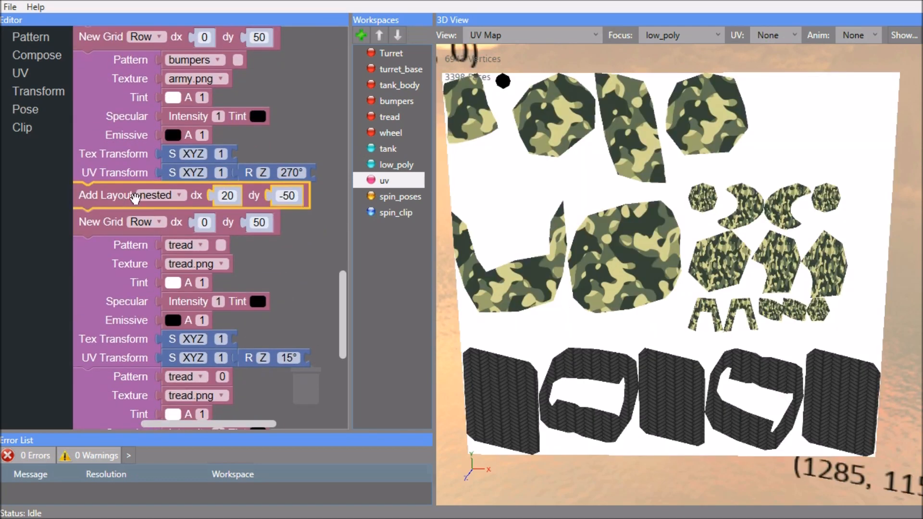
pyautogui.scroll(-2, 706, 310)
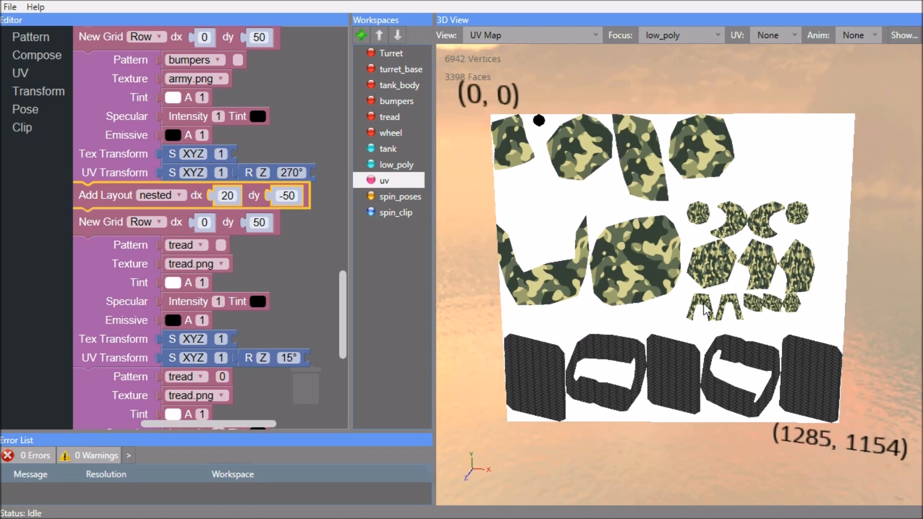
pyautogui.scroll(-1, 705, 311)
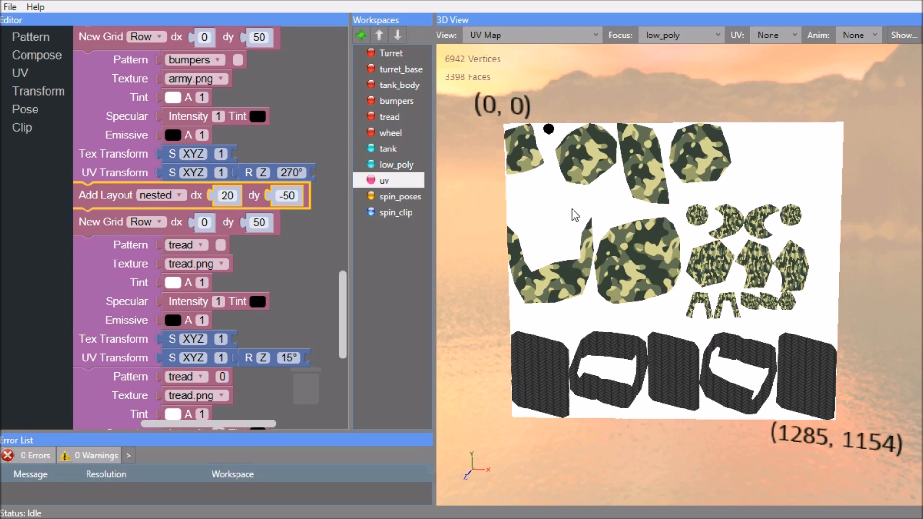
# - Set the 3D view to show the tank as Textured and Physics Bodies
pyautogui.click(572, 35)
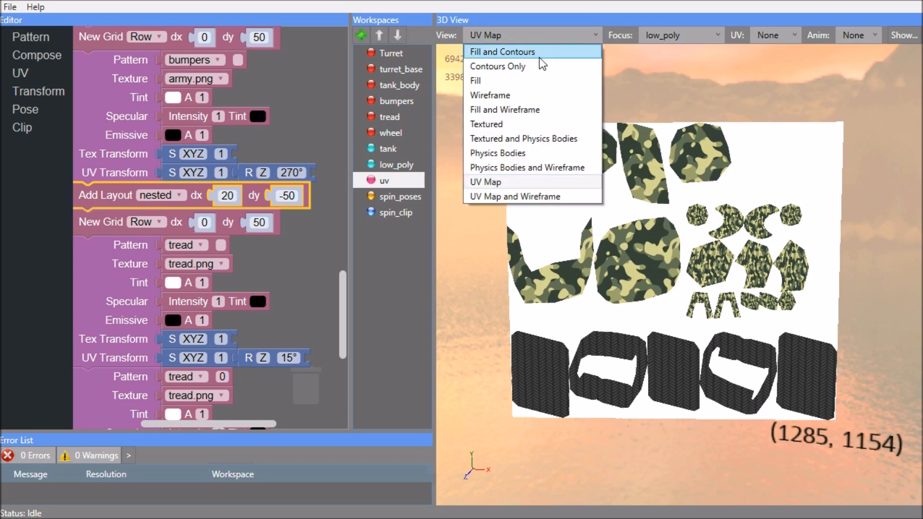
pyautogui.click(515, 125)
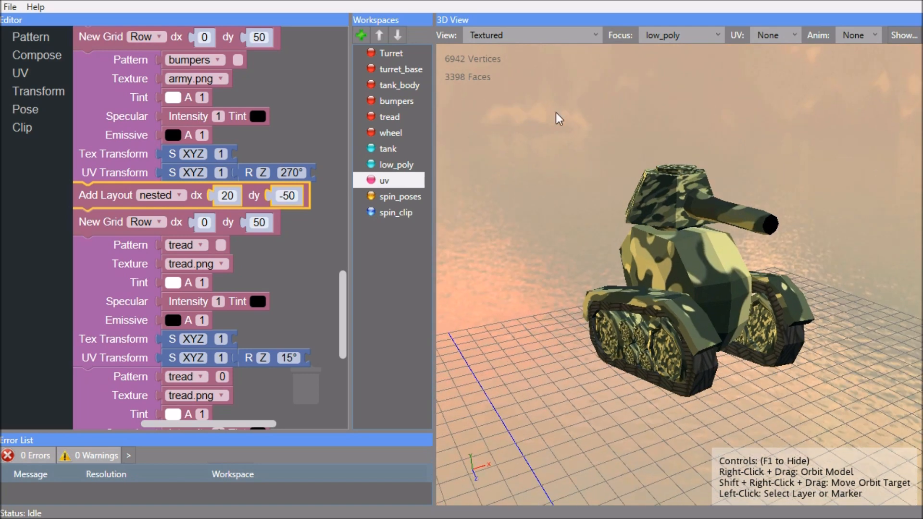
pyautogui.click(520, 38)
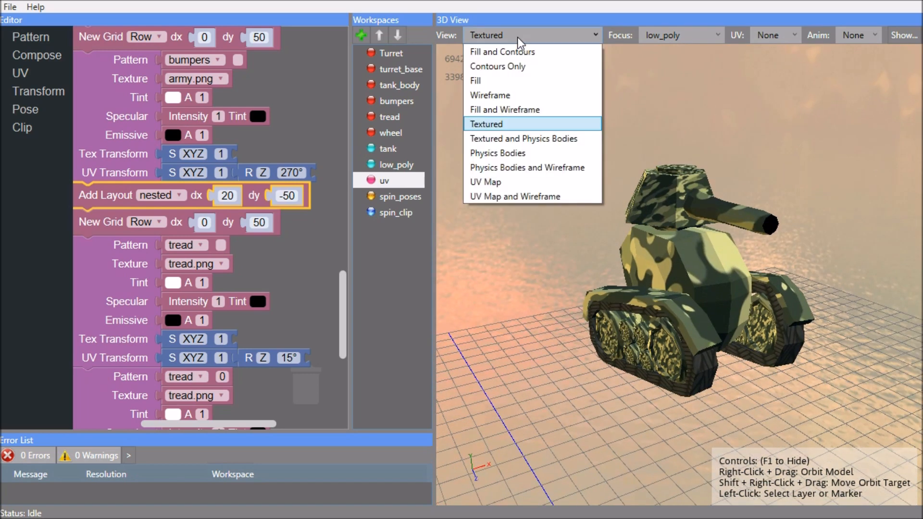
pyautogui.click(526, 140)
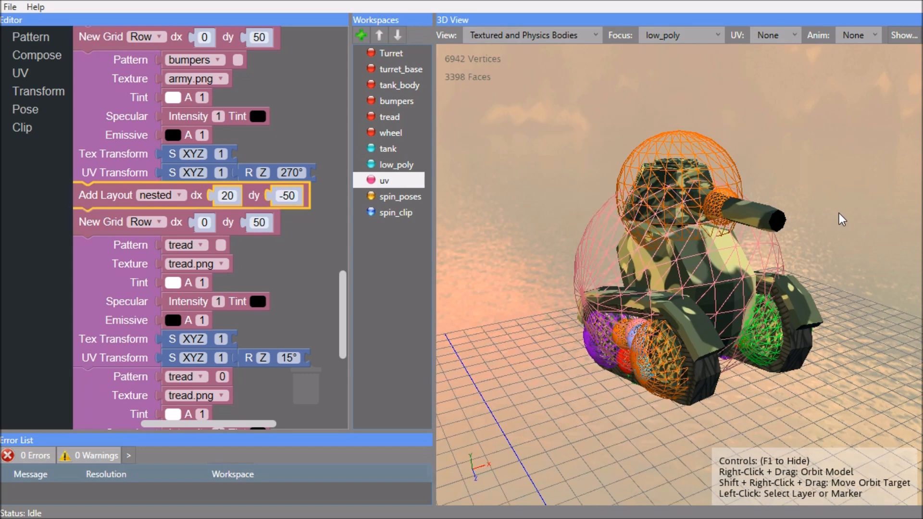
# - Delete the Sphere collider block from the Turret pattern
pyautogui.click(394, 57)
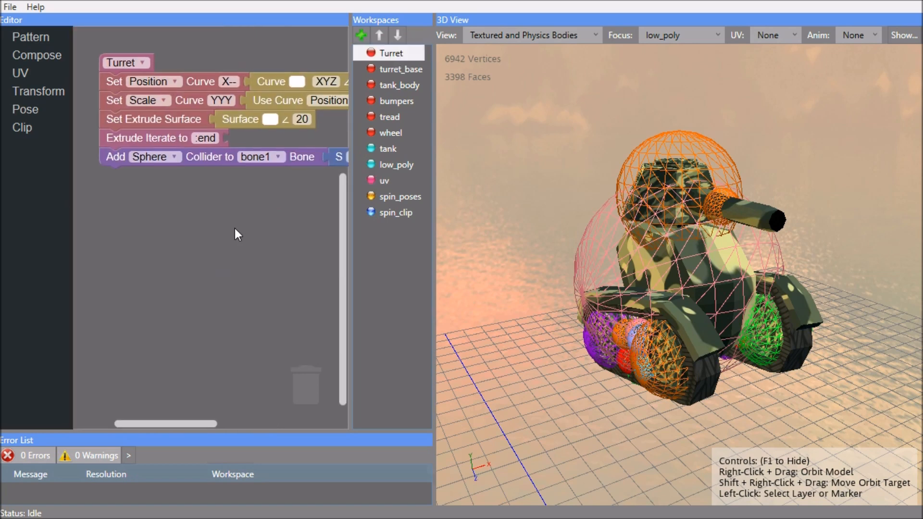
pyautogui.moveTo(235, 229); pyautogui.dragTo(223, 224)
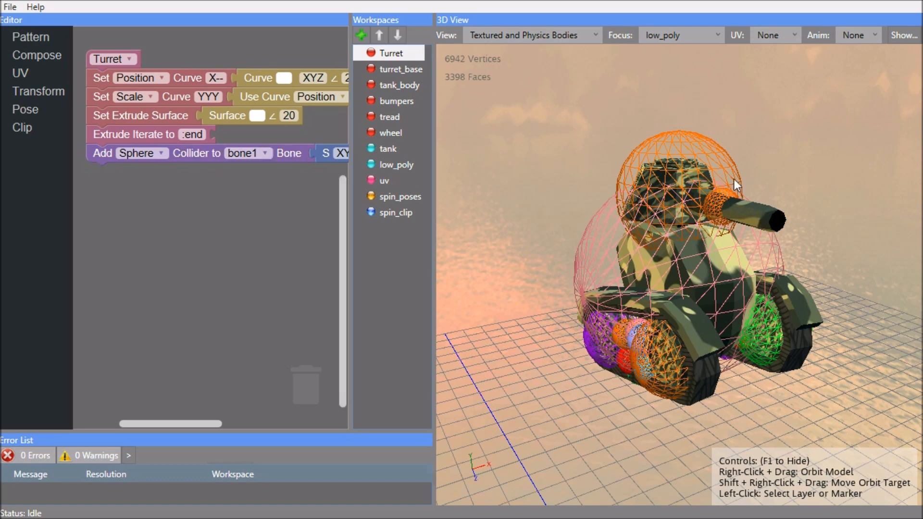
pyautogui.moveTo(734, 179); pyautogui.dragTo(747, 217, button='right')
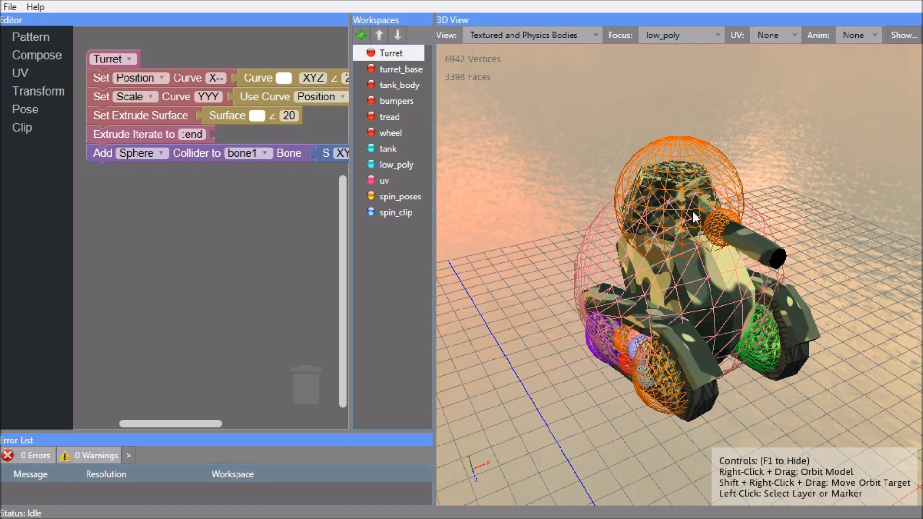
pyautogui.moveTo(101, 155); pyautogui.dragTo(305, 392)
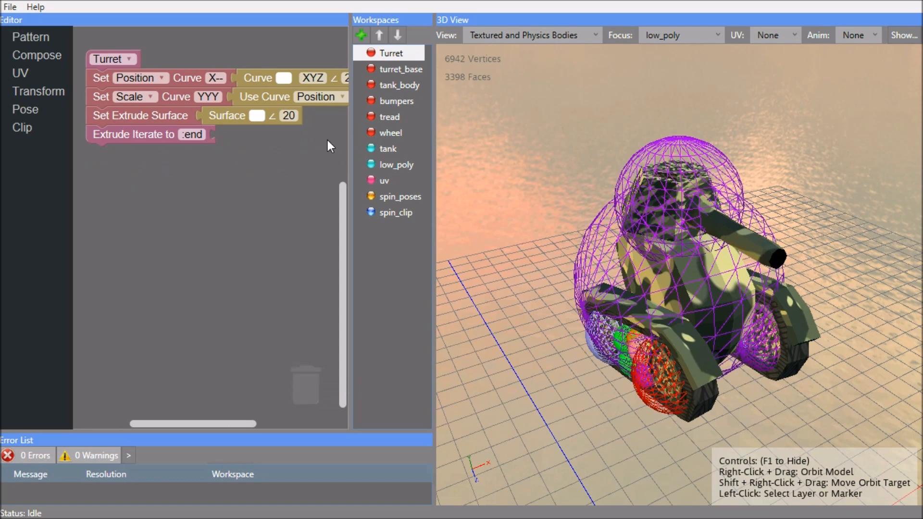
# - Change the turret_base pattern's collider to Box and inspect its fit around the turret
pyautogui.click(399, 70)
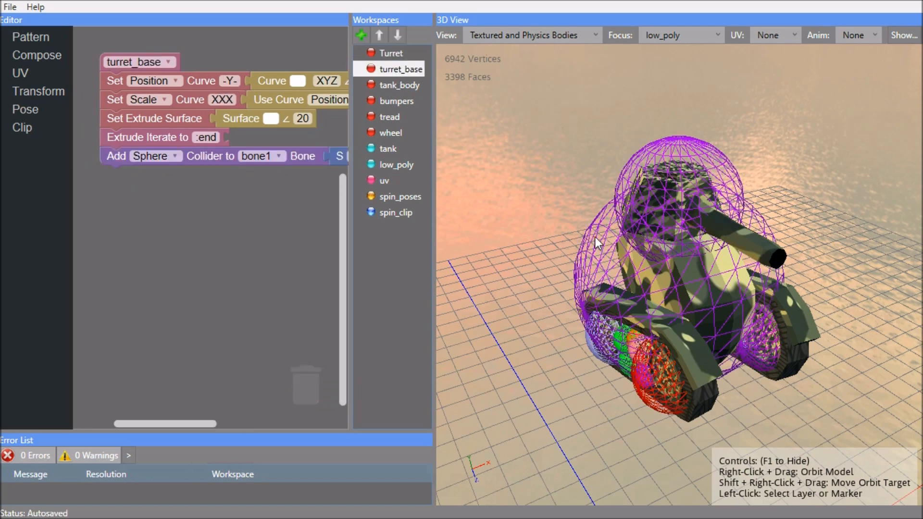
pyautogui.click(156, 155)
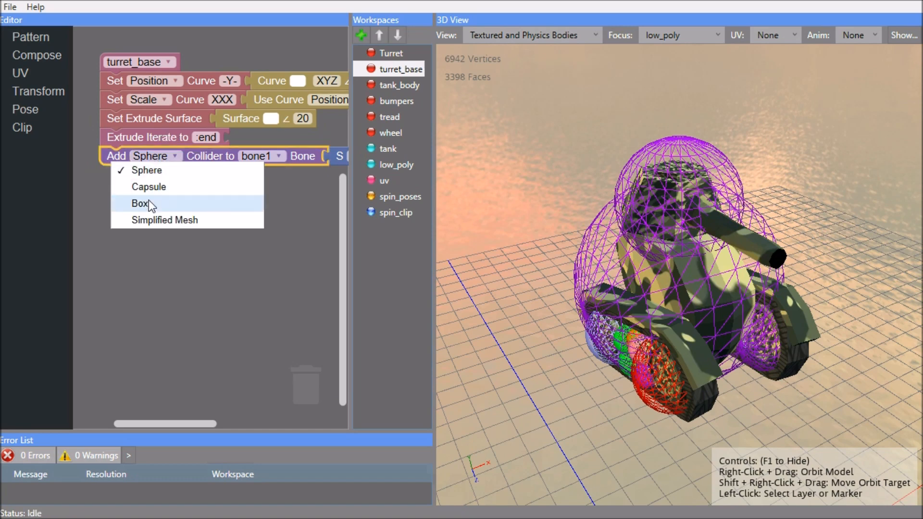
pyautogui.click(149, 203)
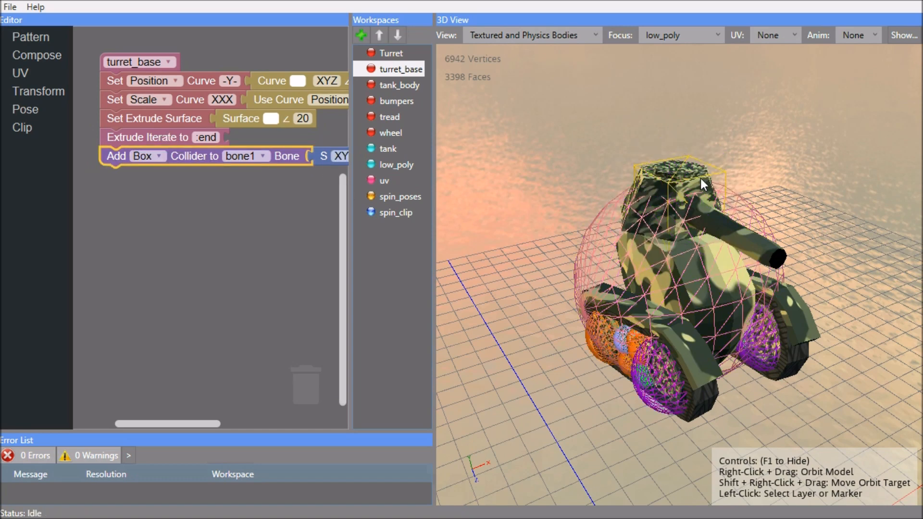
pyautogui.moveTo(663, 281); pyautogui.dragTo(639, 243, button='right')
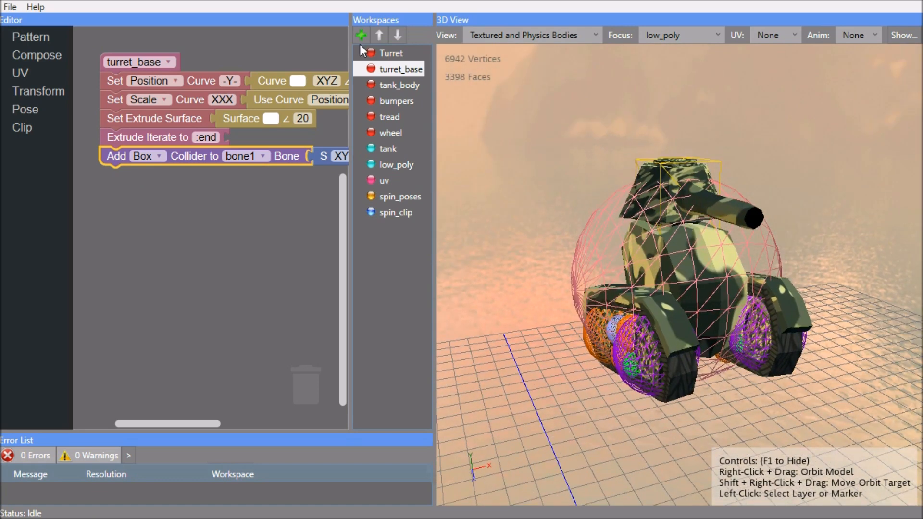
# - Change the tank_body pattern's collider to Box and inspect its fit around the hull
pyautogui.click(398, 86)
pyautogui.click(159, 156)
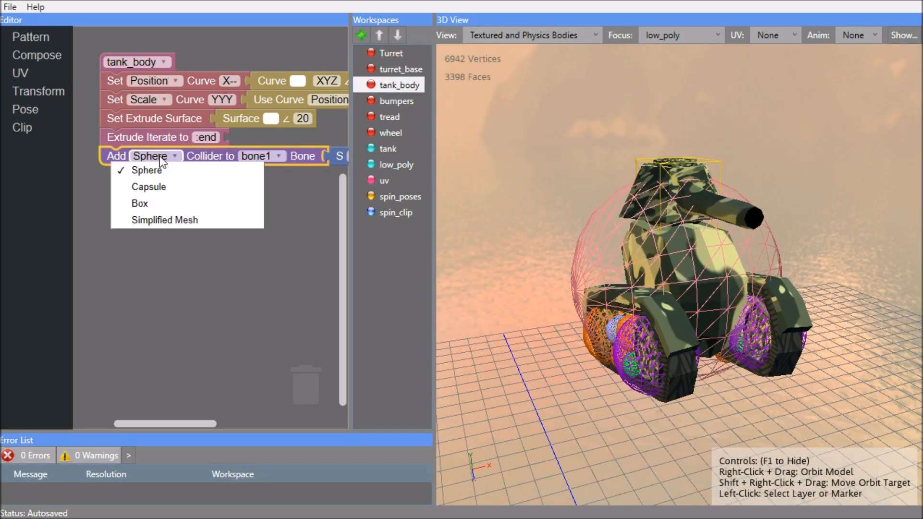
pyautogui.click(148, 204)
pyautogui.moveTo(599, 234); pyautogui.dragTo(686, 238, button='right')
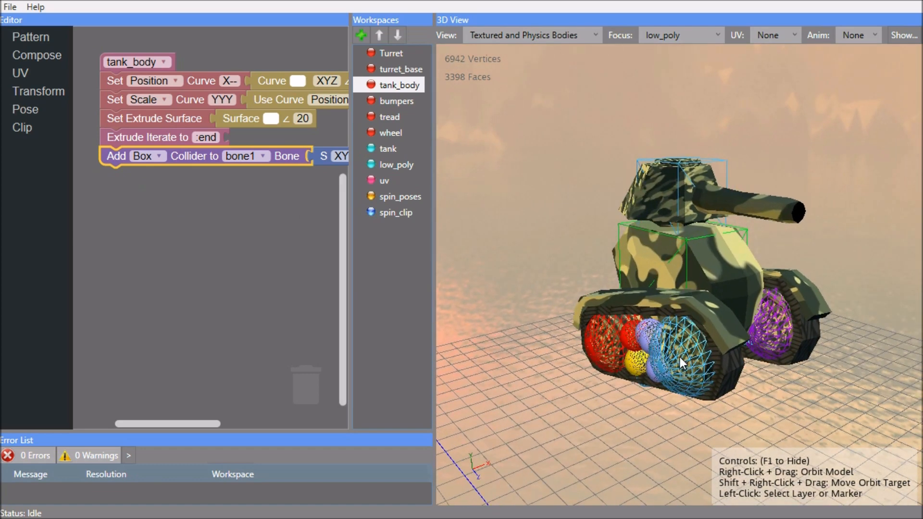
# - Delete the collider blocks from the wheel and tread patterns
pyautogui.click(388, 134)
pyautogui.moveTo(117, 157); pyautogui.dragTo(305, 385)
pyautogui.click(390, 118)
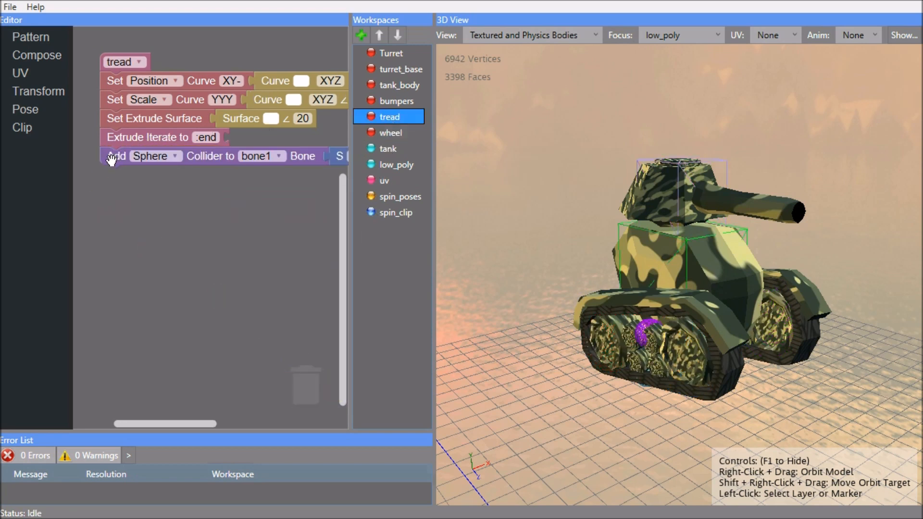
pyautogui.moveTo(112, 159); pyautogui.dragTo(305, 383)
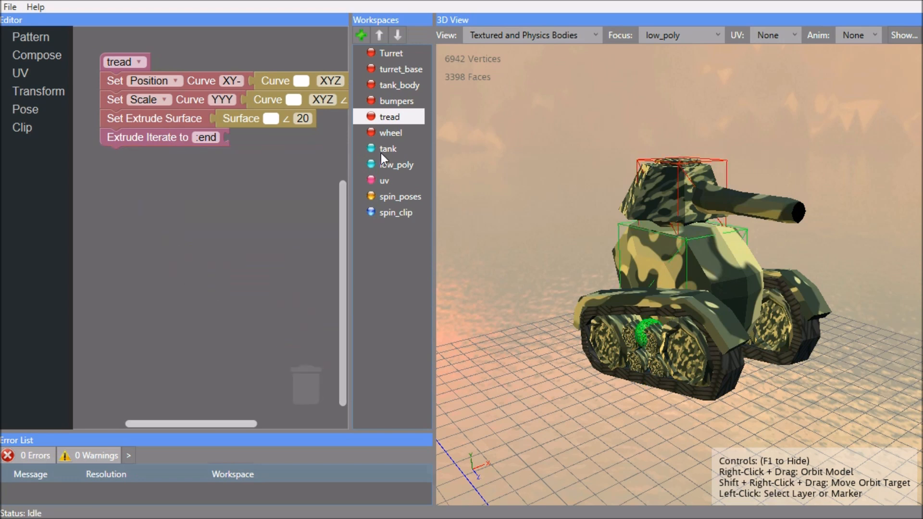
# - Change the bumpers pattern's collider to Capsule and inspect its alignment along the treads
pyautogui.click(391, 102)
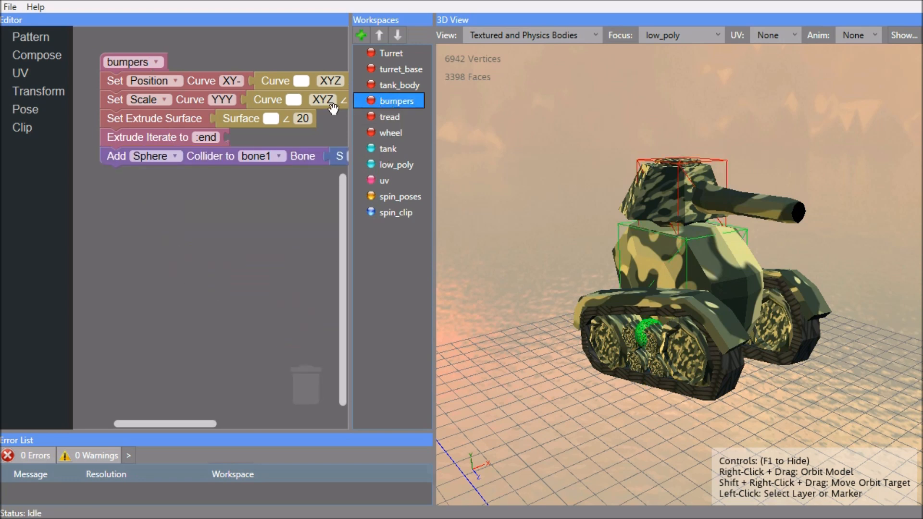
pyautogui.click(160, 155)
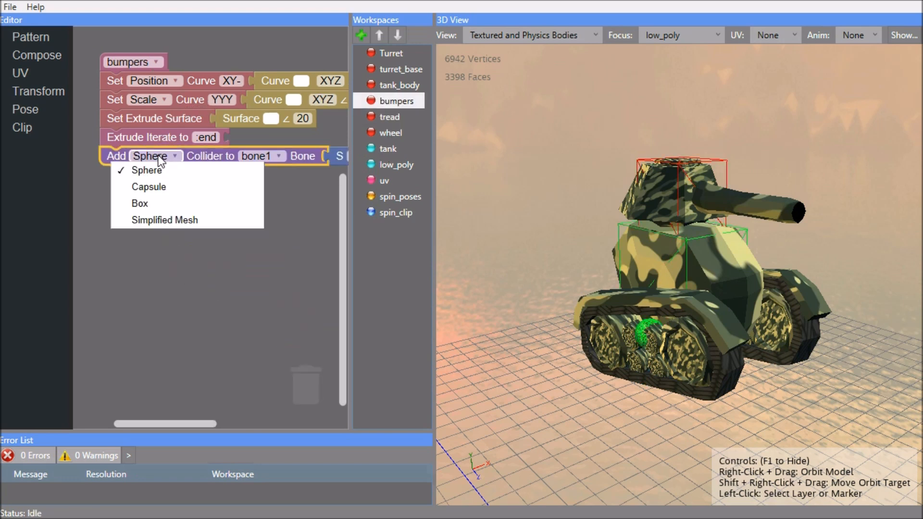
pyautogui.click(156, 188)
pyautogui.moveTo(606, 240); pyautogui.dragTo(602, 207, button='right')
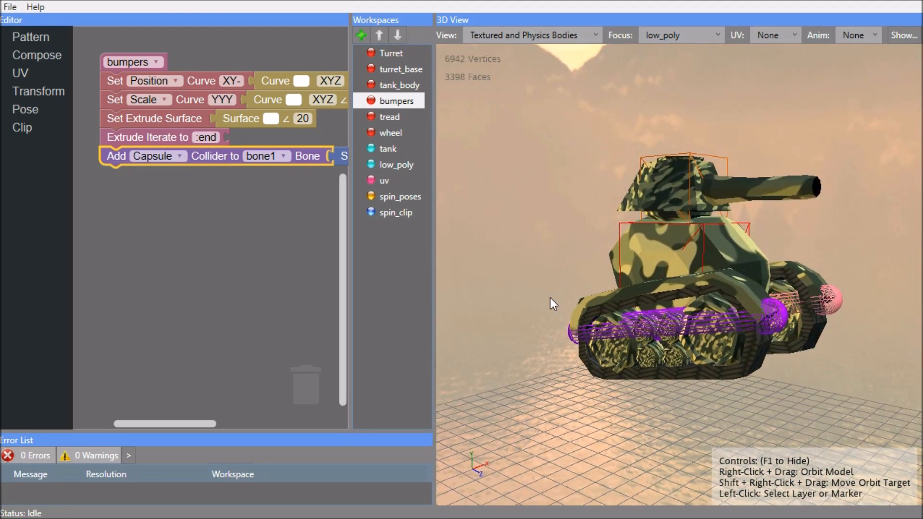
# - Set the uniform XYZ scale of the bumpers pattern's capsule collider to 3 and check its size against the tank
pyautogui.moveTo(301, 210); pyautogui.dragTo(126, 219)
pyautogui.click(213, 158)
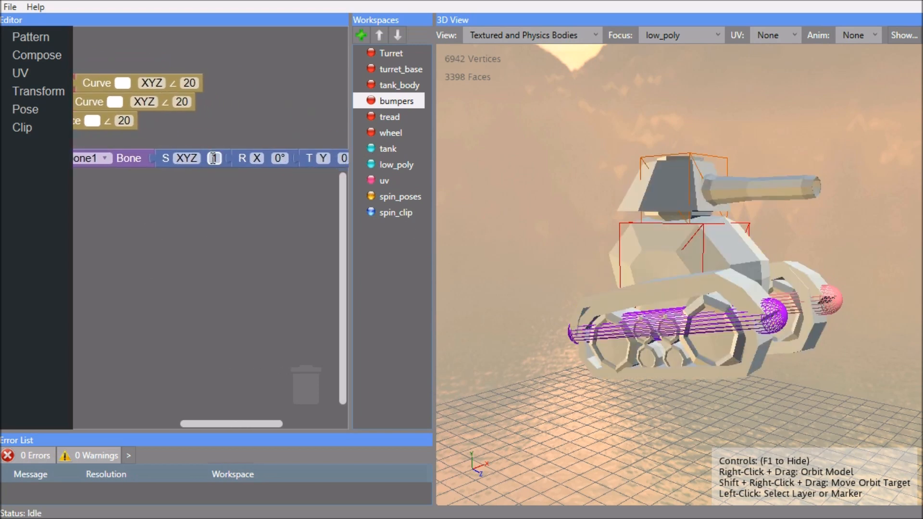
pyautogui.doubleClick(213, 158)
pyautogui.write('3')
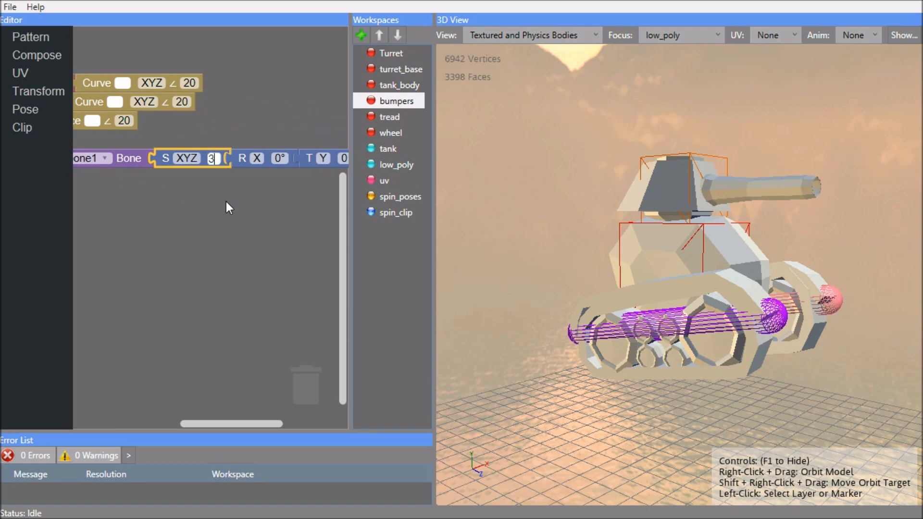
pyautogui.scroll(-2, 667, 249)
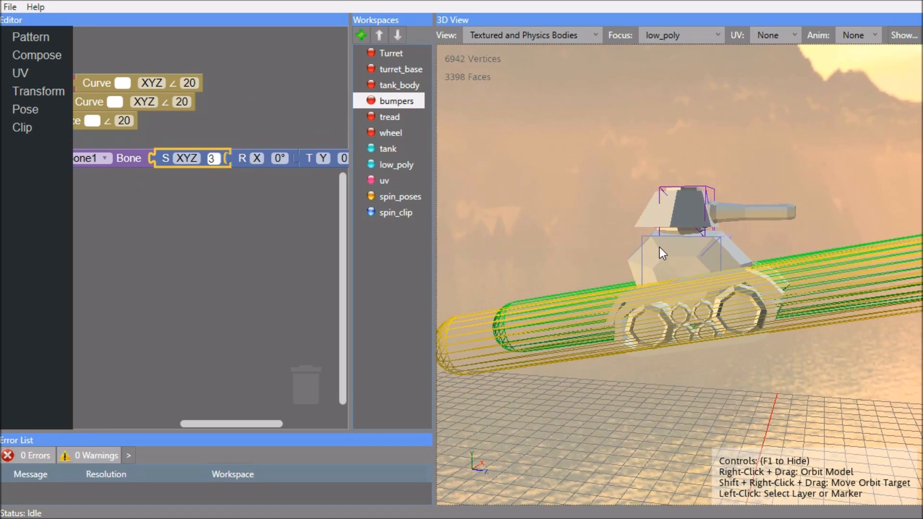
# - Apply the uv layout to the 3D preview and view the textured tank with its enlarged tread colliders
pyautogui.click(767, 36)
pyautogui.click(769, 77)
pyautogui.moveTo(756, 128); pyautogui.dragTo(557, 238, button='right')
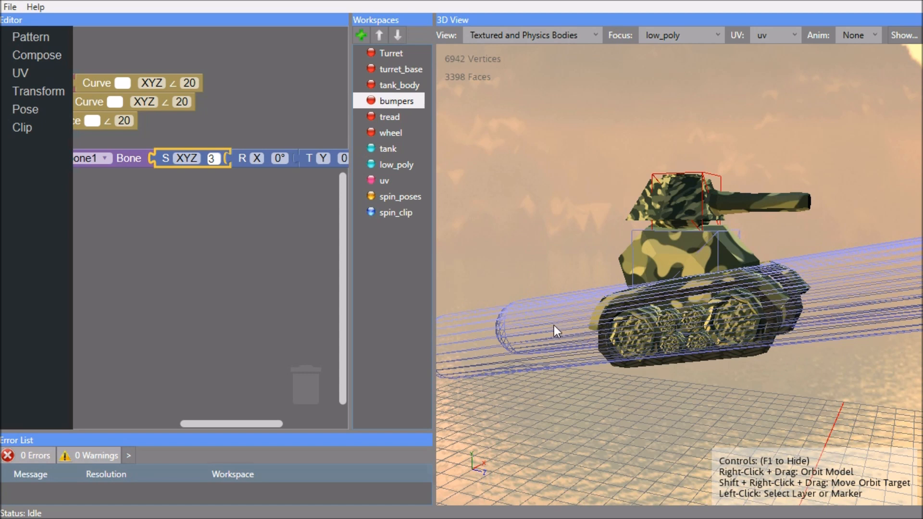
# - Detach the rotation and translation blocks from the bumpers collider and restrict its scale block to the XZ axes
pyautogui.moveTo(243, 161); pyautogui.dragTo(99, 239)
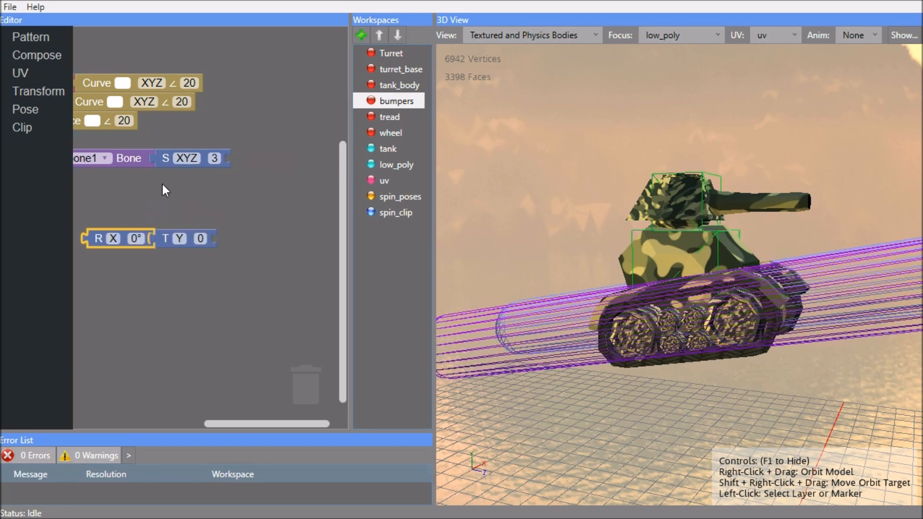
pyautogui.click(185, 158)
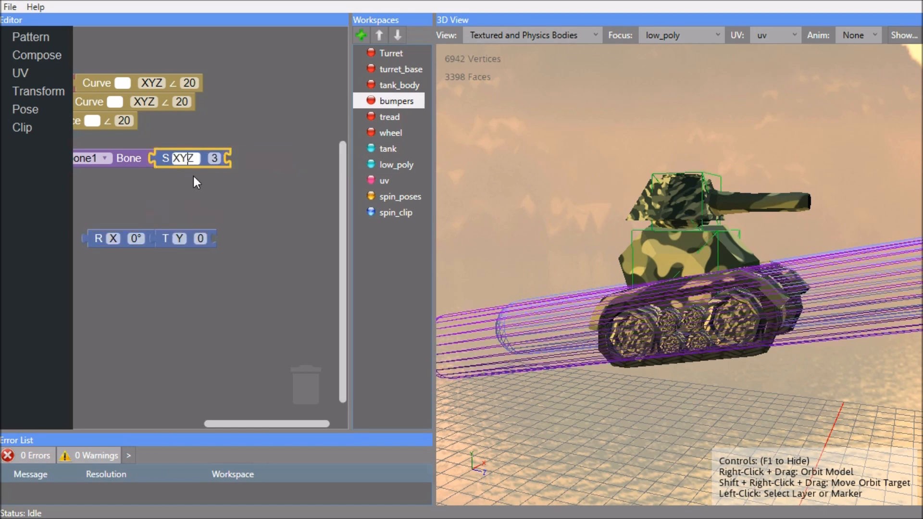
pyautogui.press('BackSpace')
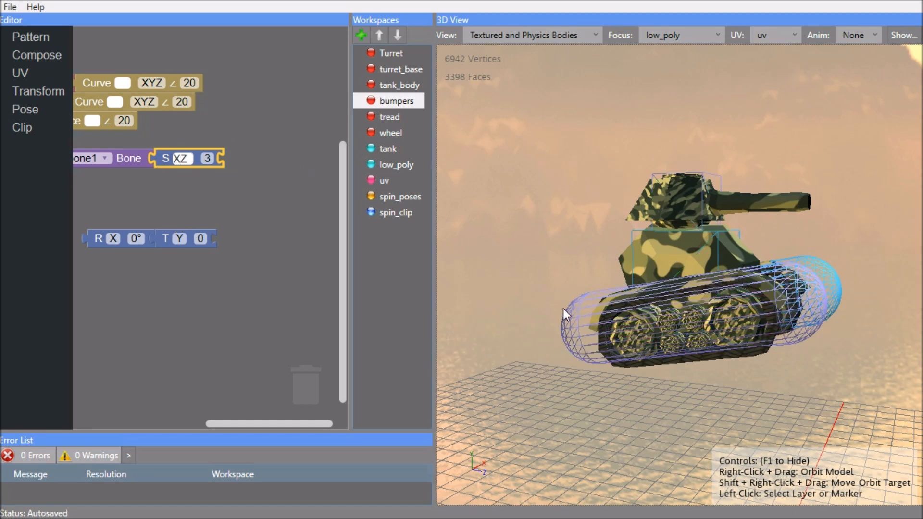
# - Duplicate the collider's scale block, append the copy after the original, and set it to scale Y by 0.6
pyautogui.rightClick(162, 160)
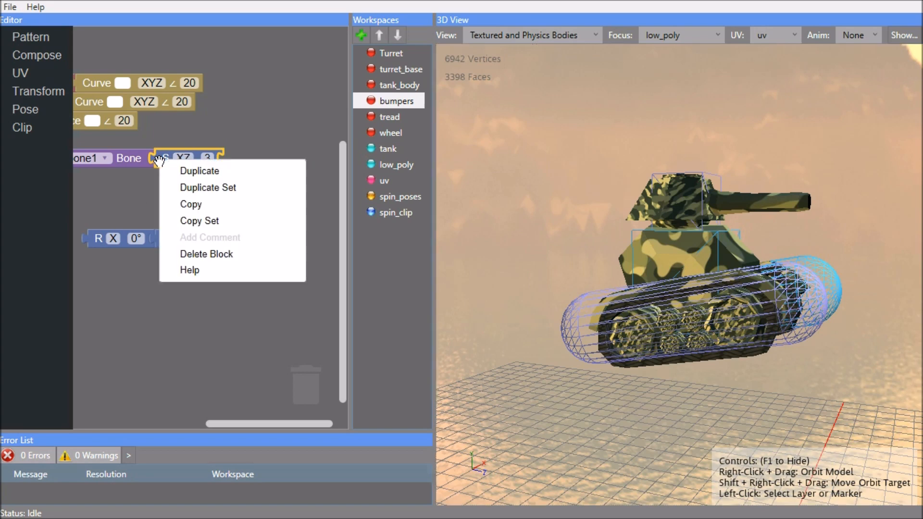
pyautogui.click(174, 170)
pyautogui.moveTo(170, 194); pyautogui.dragTo(219, 172)
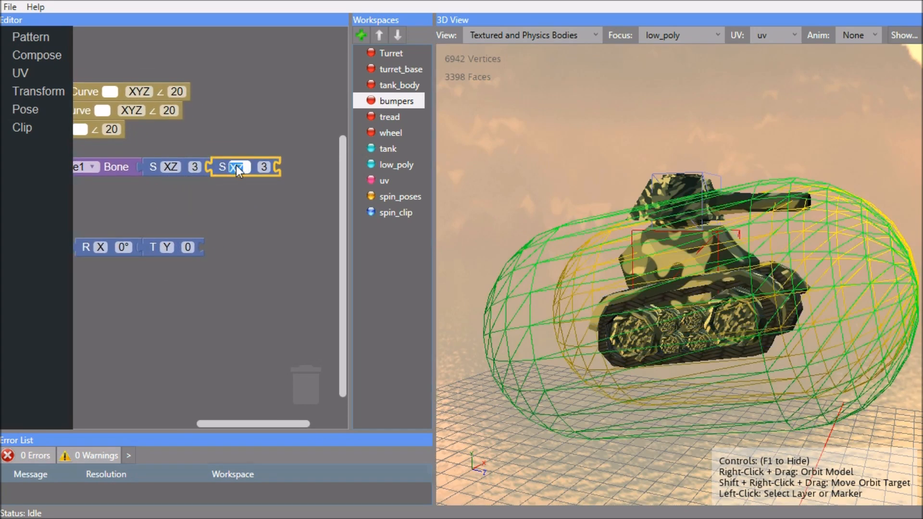
pyautogui.write('Y')
pyautogui.click(256, 167)
pyautogui.write('0.6')
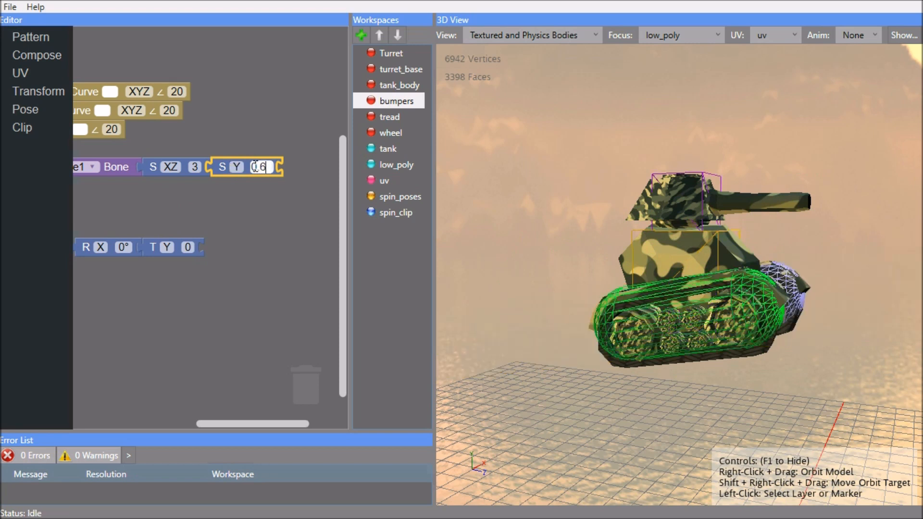
# - Set the bumpers collider's XZ scale to 3.5 and enlarge the 3D view to inspect the capsules around the treads
pyautogui.click(197, 168)
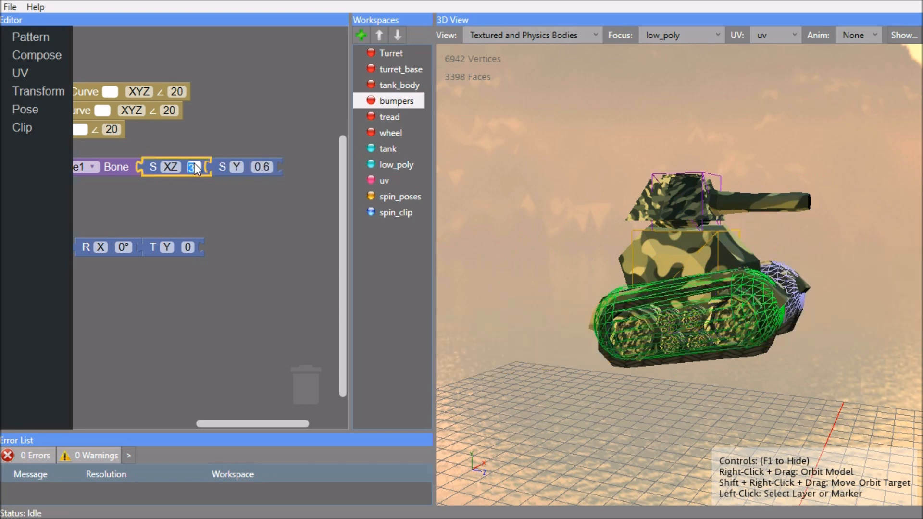
pyautogui.write('.5')
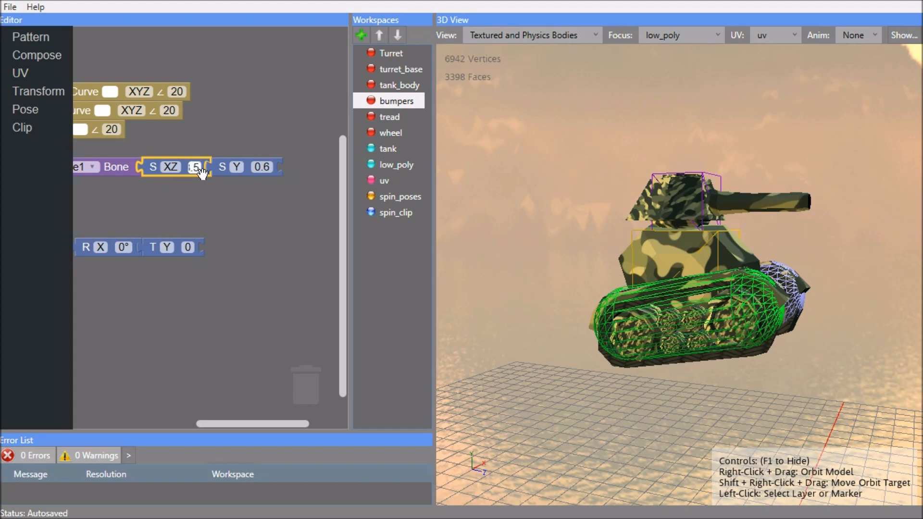
pyautogui.moveTo(844, 235); pyautogui.dragTo(720, 212, button='right')
pyautogui.moveTo(433, 252); pyautogui.dragTo(365, 260)
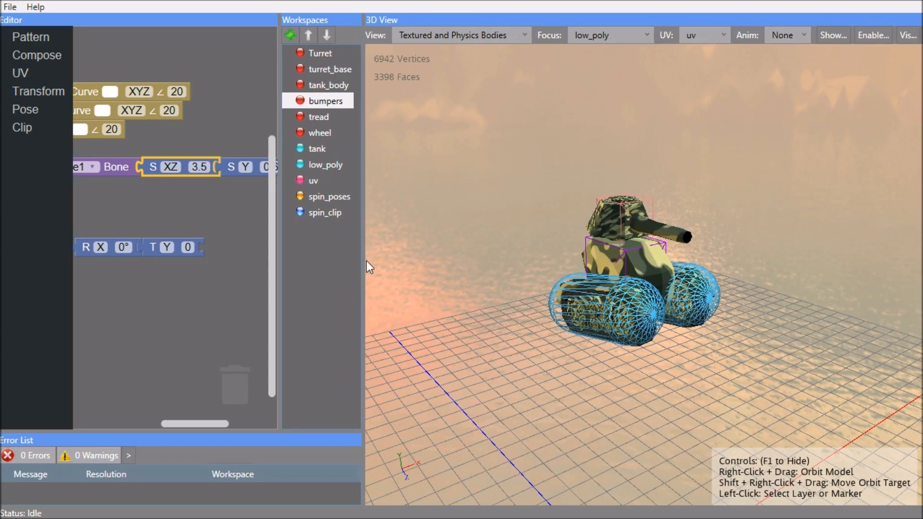
# - Turn on the unchecked Enable option for the 3D view and look at the tank with its colliders
pyautogui.click(873, 36)
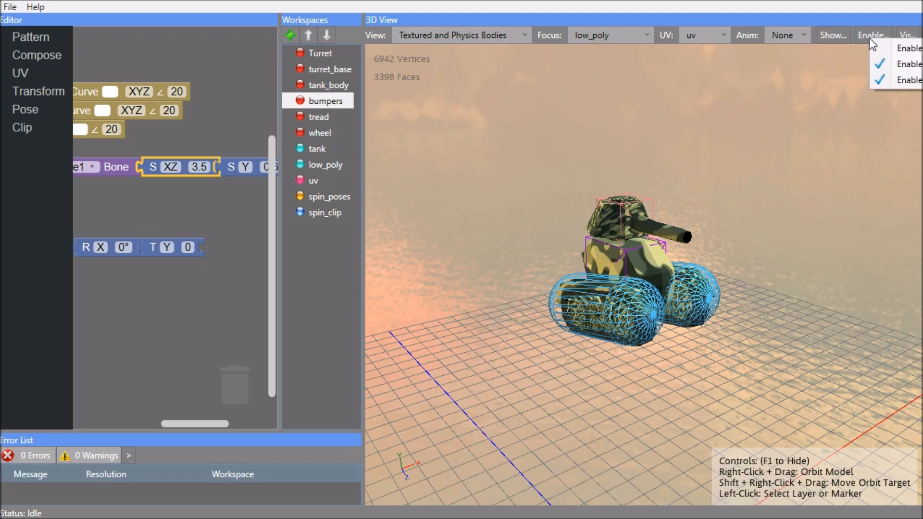
pyautogui.click(892, 49)
pyautogui.moveTo(742, 164); pyautogui.dragTo(769, 182, button='right')
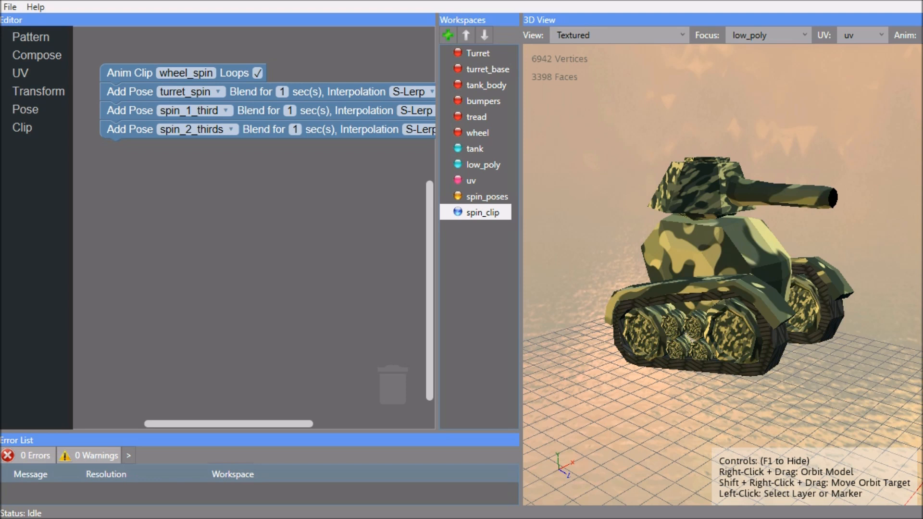
# - Add an export item named export to the project's workspaces
pyautogui.click(454, 38)
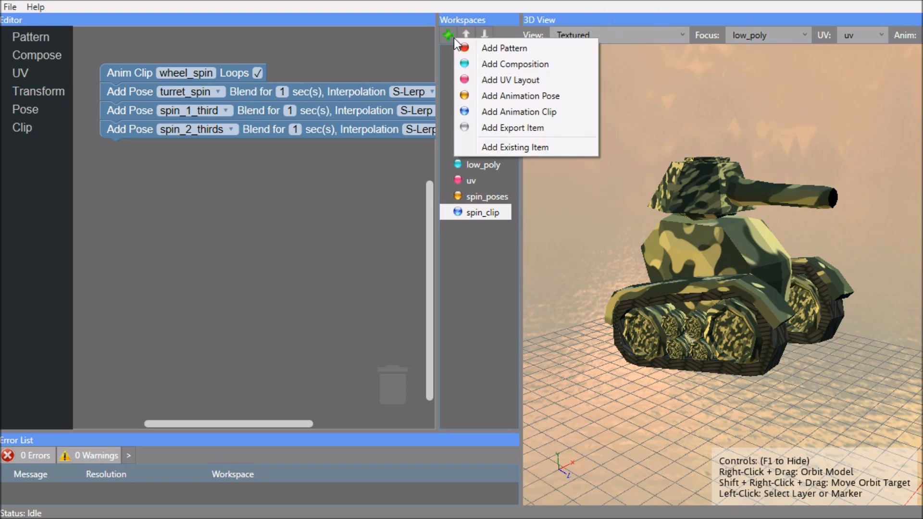
pyautogui.click(490, 126)
pyautogui.write('export')
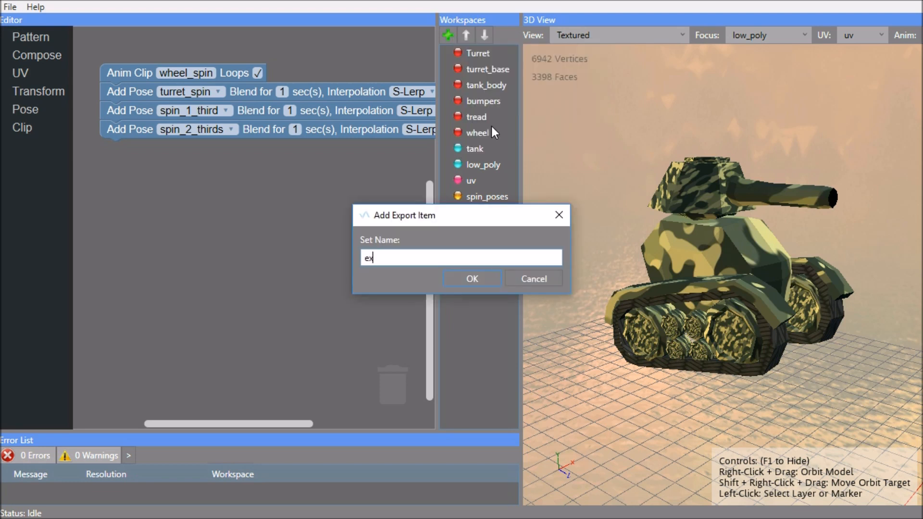
pyautogui.press('Return')
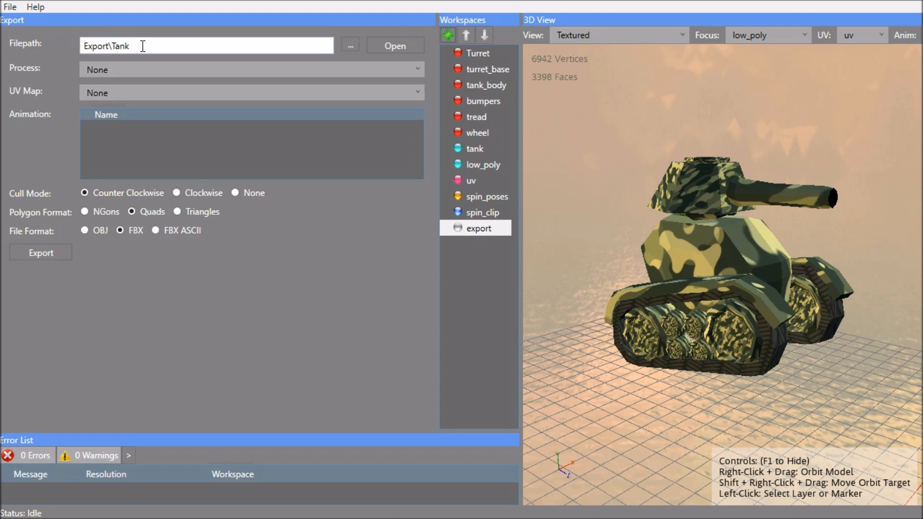
# - Export the low_poly process with the uv map and wheel_spin animation to Export\Tank as a quad-based FBX
pyautogui.click(122, 70)
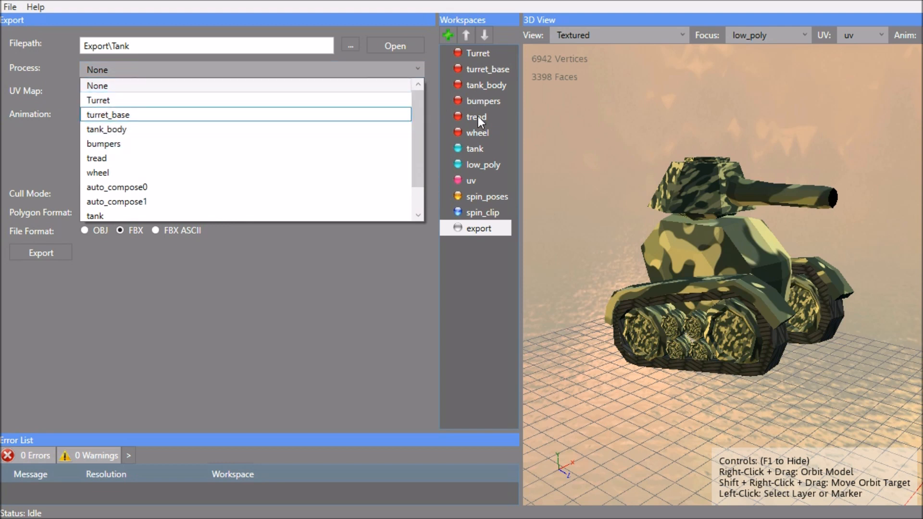
pyautogui.scroll(-1, 180, 135)
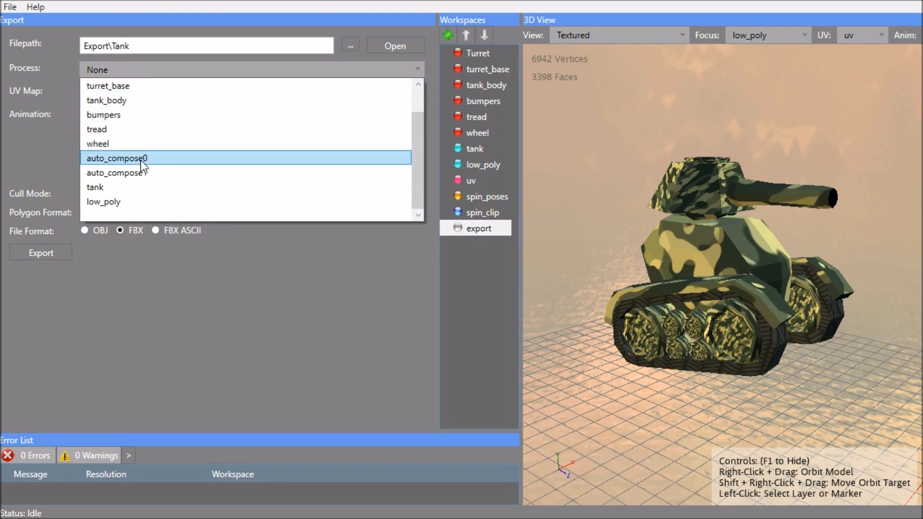
pyautogui.click(132, 201)
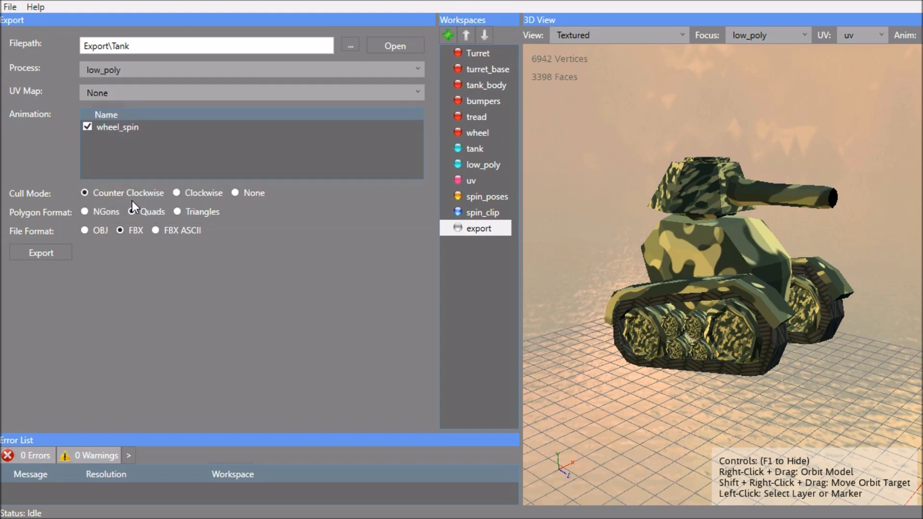
pyautogui.click(108, 94)
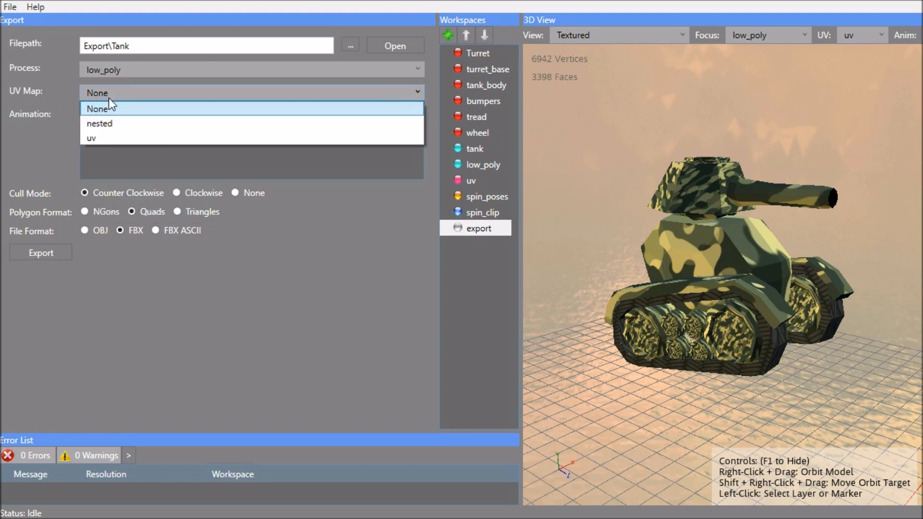
pyautogui.click(122, 138)
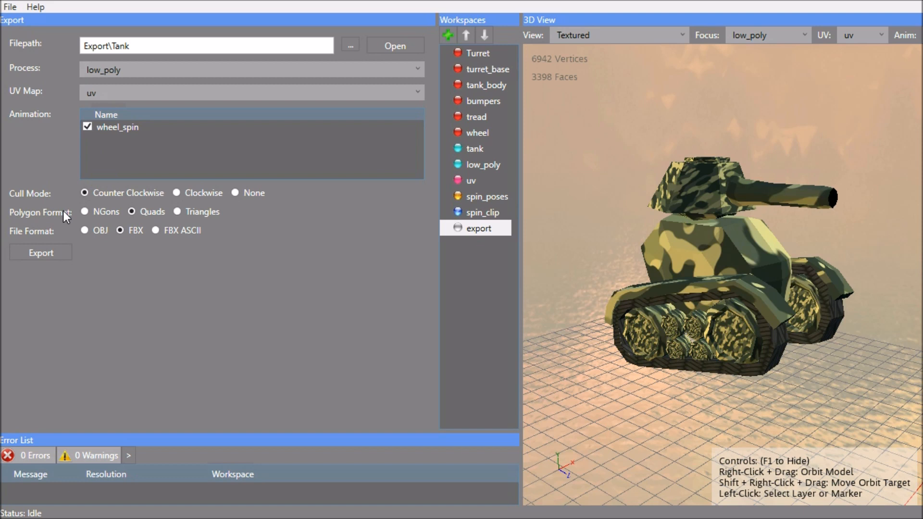
pyautogui.click(59, 252)
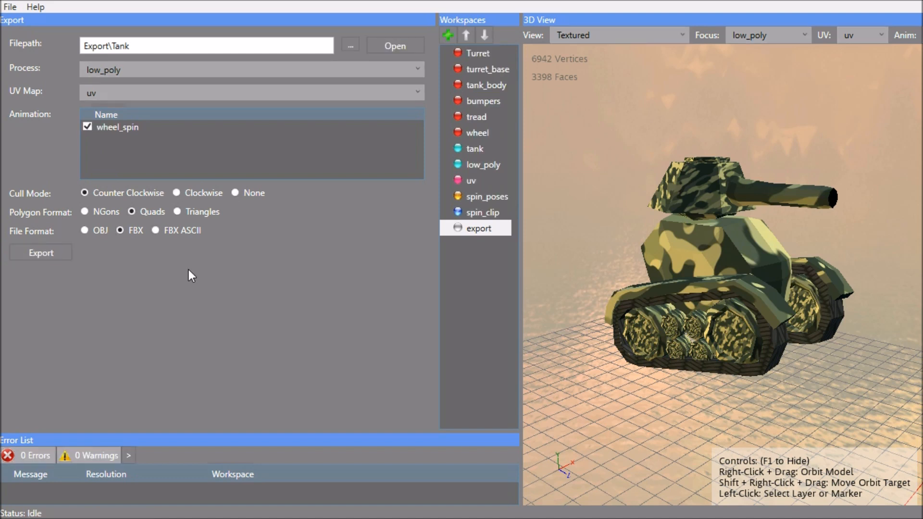